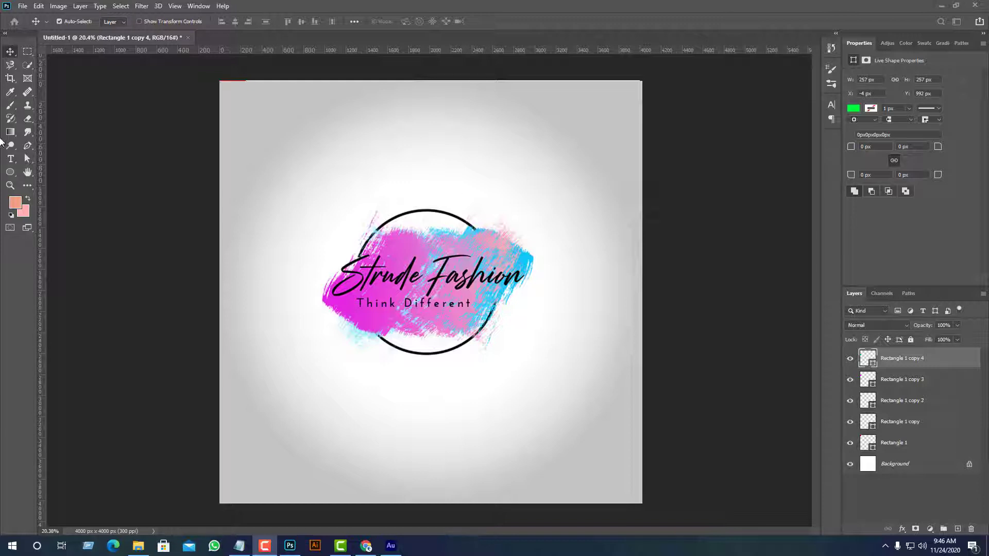
# Create a new 5000 x 5000 px document at 300 ppi in RGB colour with a white background
pyautogui.click(24, 6)
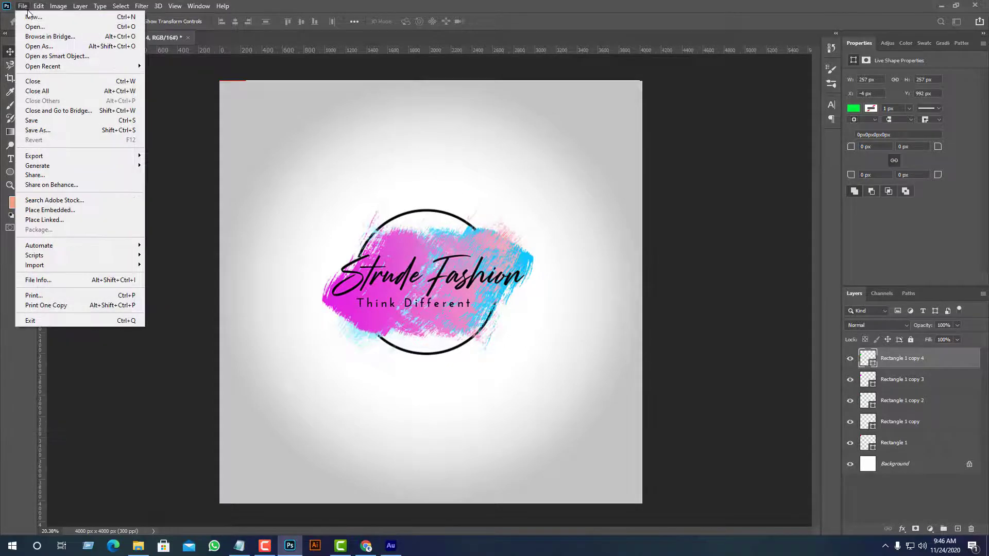
pyautogui.click(30, 17)
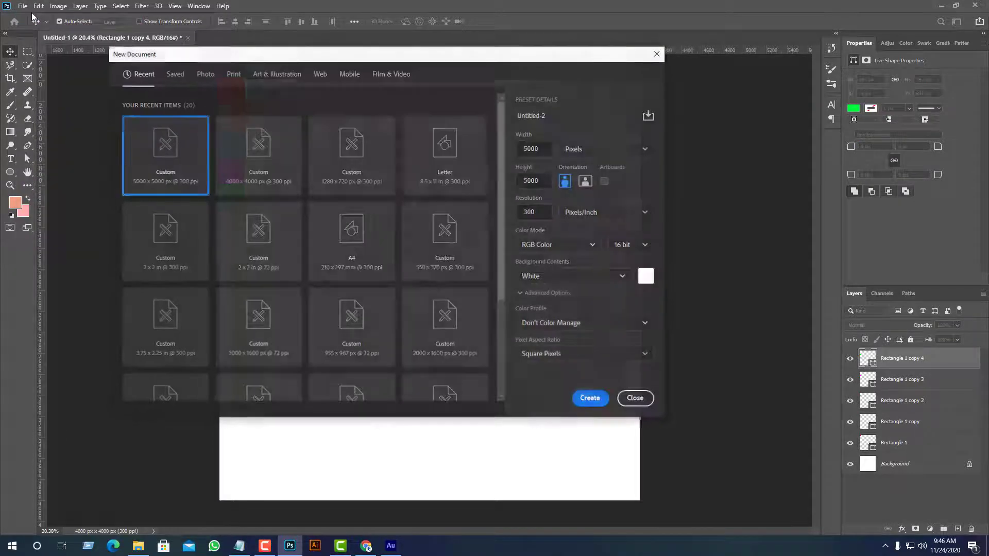
pyautogui.doubleClick(528, 149)
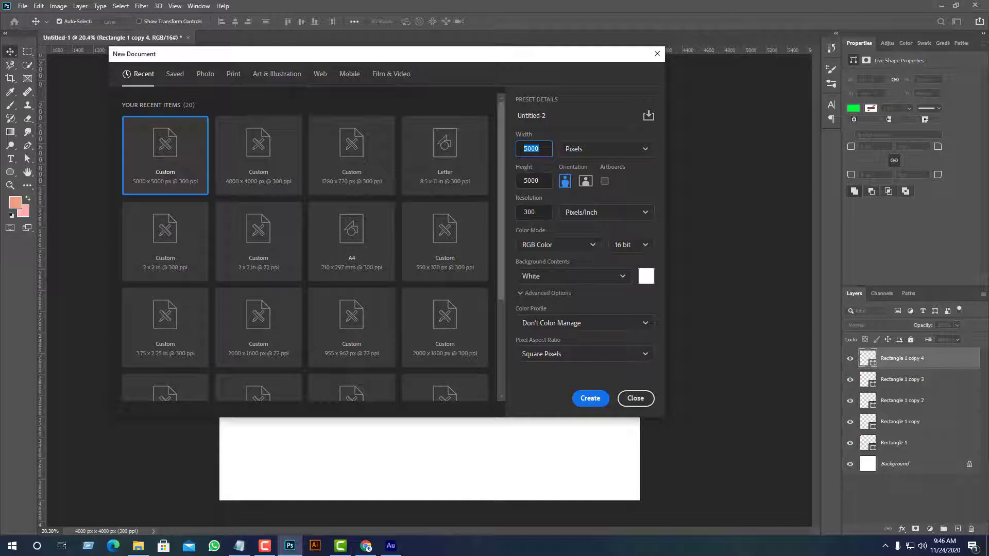
pyautogui.write('200')
pyautogui.doubleClick(518, 154)
pyautogui.press('BackSpace')
pyautogui.write('5000')
pyautogui.click(589, 399)
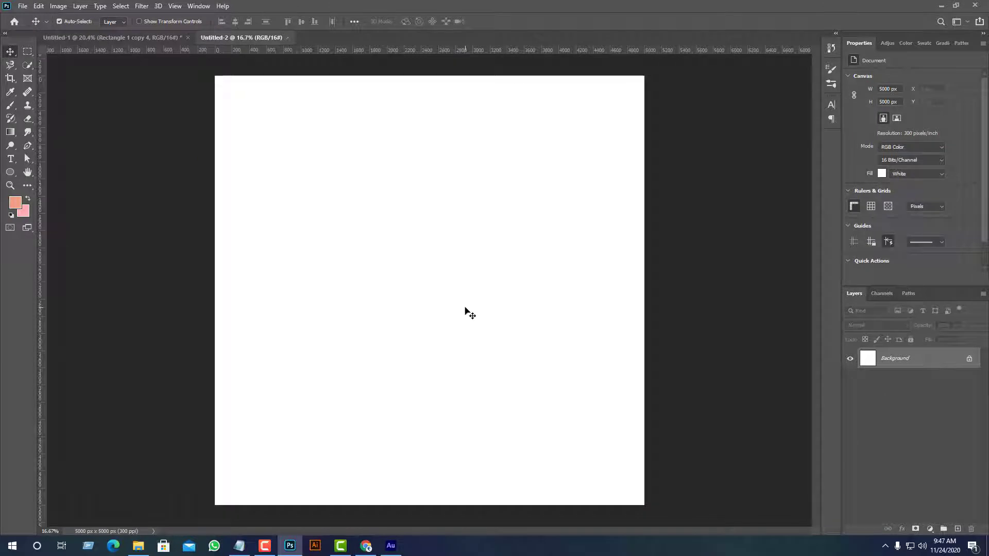
# Bring the five coloured swatch rectangles from Untitled-1 into the new document's upper-left corner and group their layers
pyautogui.click(122, 38)
pyautogui.moveTo(279, 220); pyautogui.dragTo(224, 109)
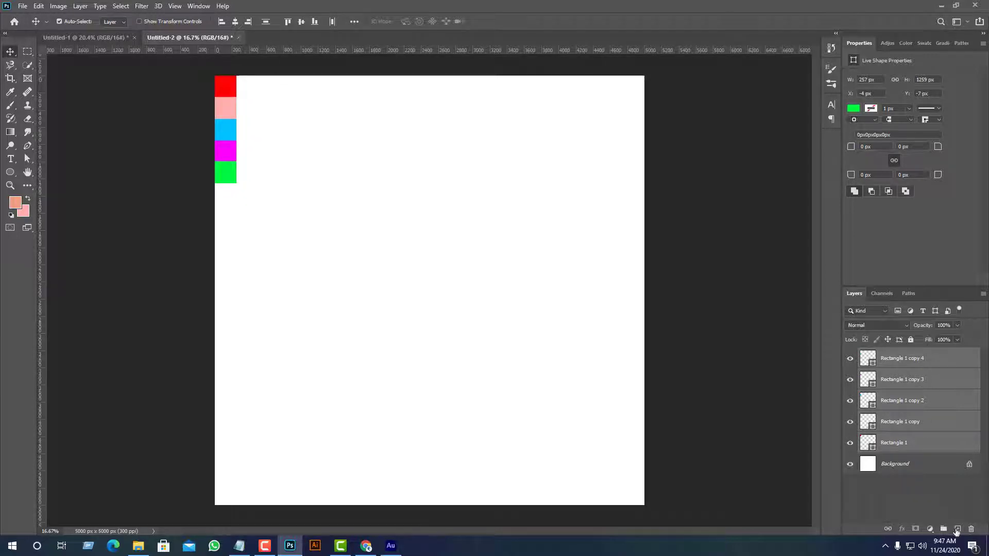
pyautogui.rightClick(897, 359)
pyautogui.click(897, 360)
pyautogui.hotkey('ctrl', 'g')
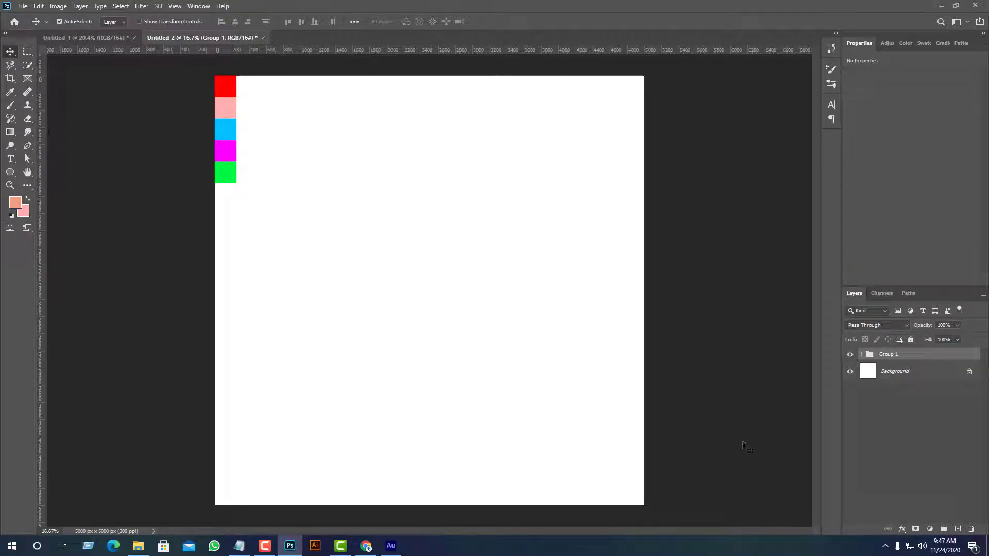
# Add an empty layer above the swatch group and activate the Brush tool
pyautogui.click(957, 530)
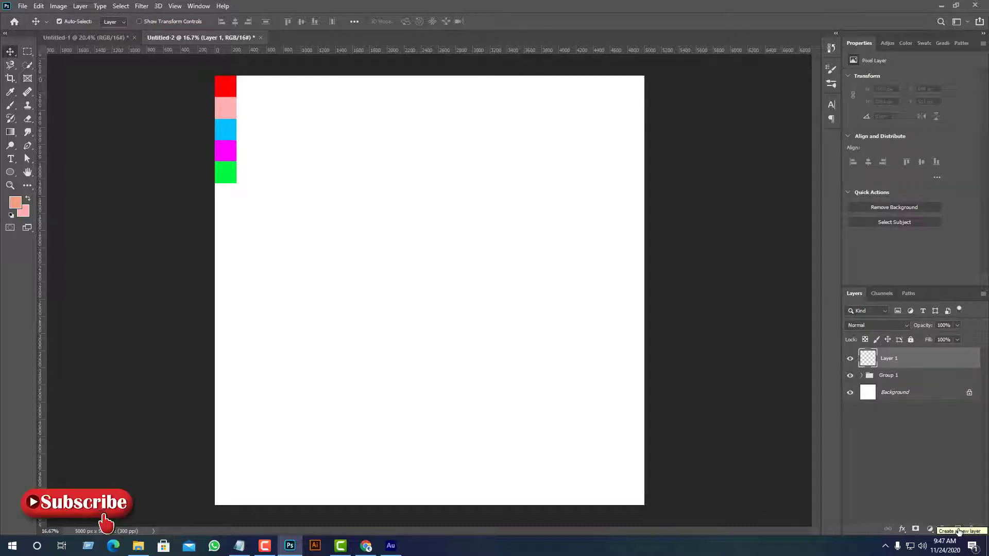
pyautogui.click(11, 104)
pyautogui.rightClick(11, 105)
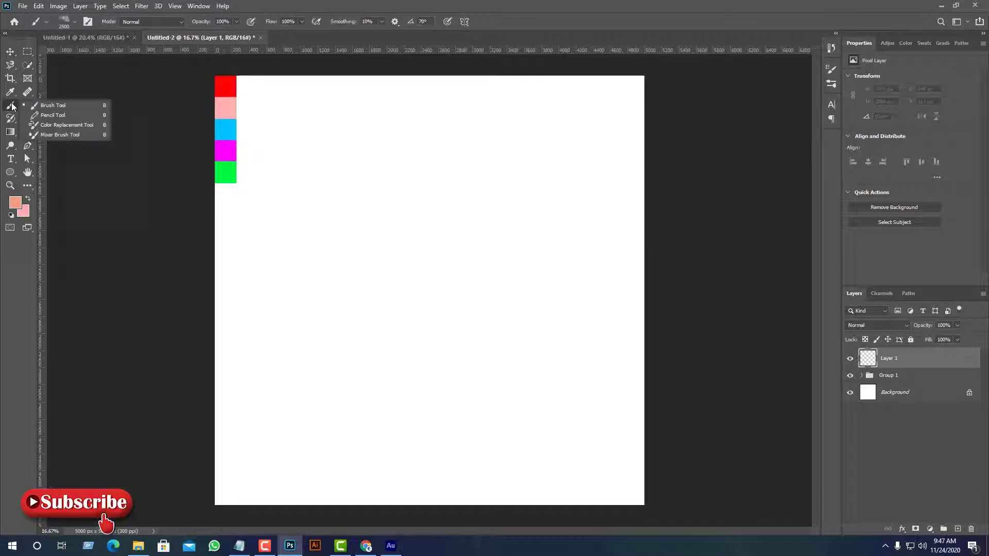
pyautogui.click(52, 106)
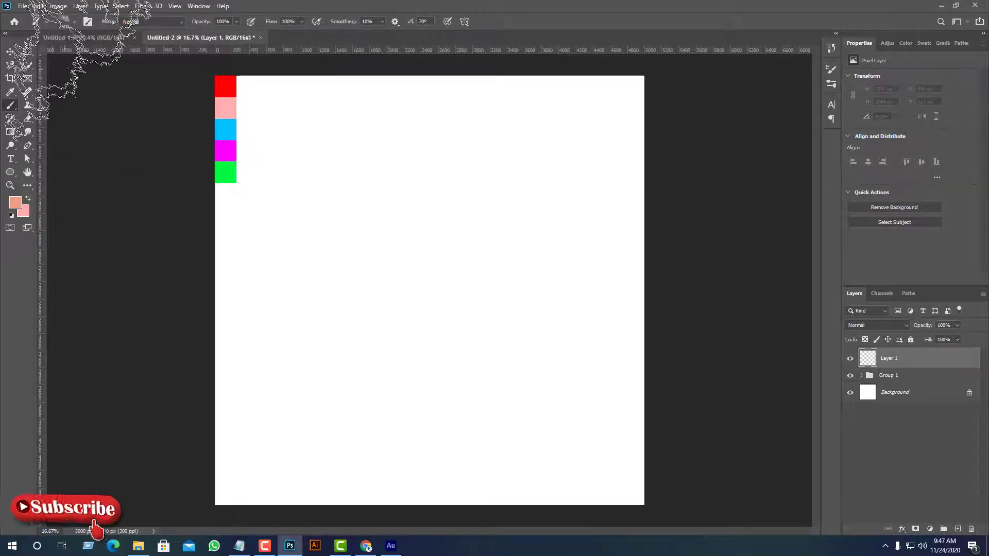
# Try the Painter 3 and Painter 4 brushes from the 20 Painter Brushes 2 set
pyautogui.click(68, 24)
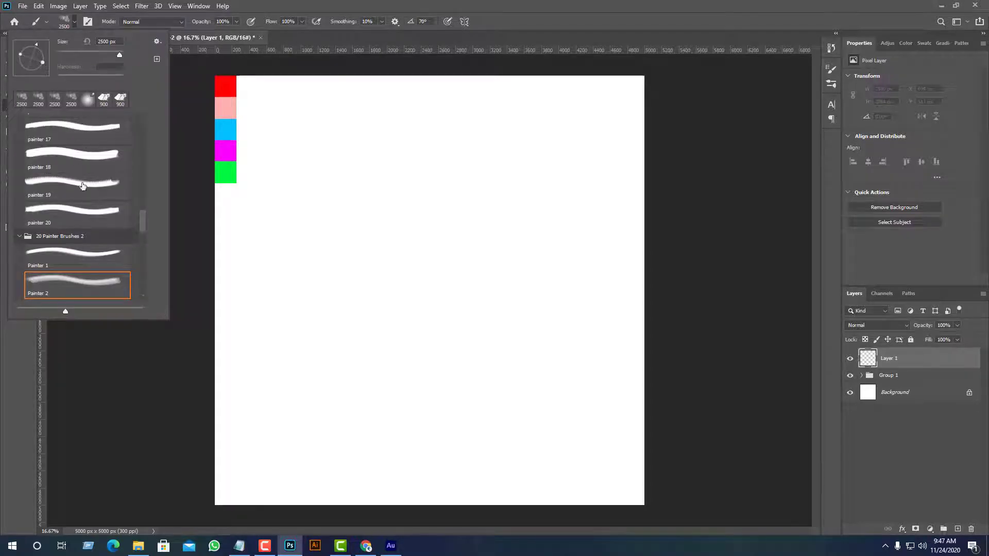
pyautogui.scroll(-3, 85, 157)
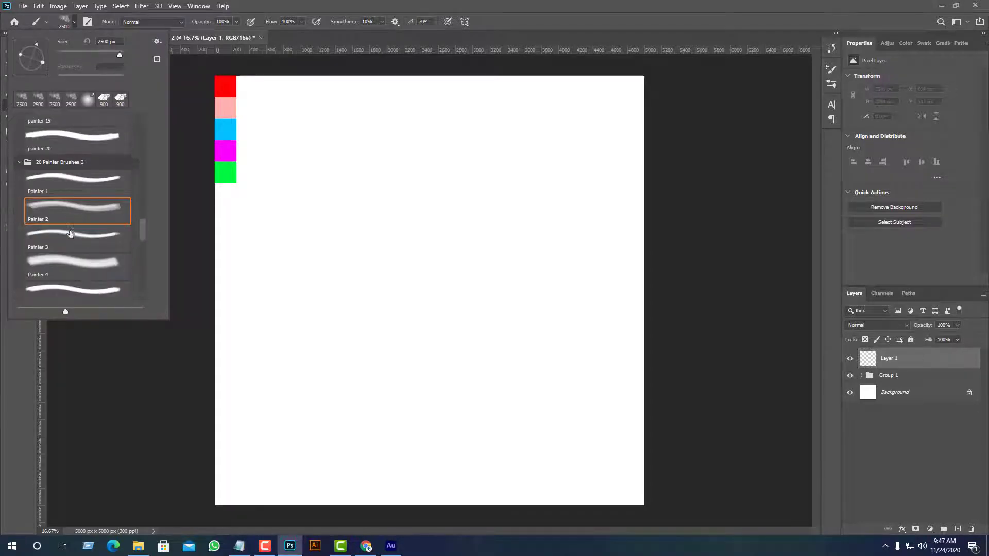
pyautogui.click(64, 236)
pyautogui.click(63, 264)
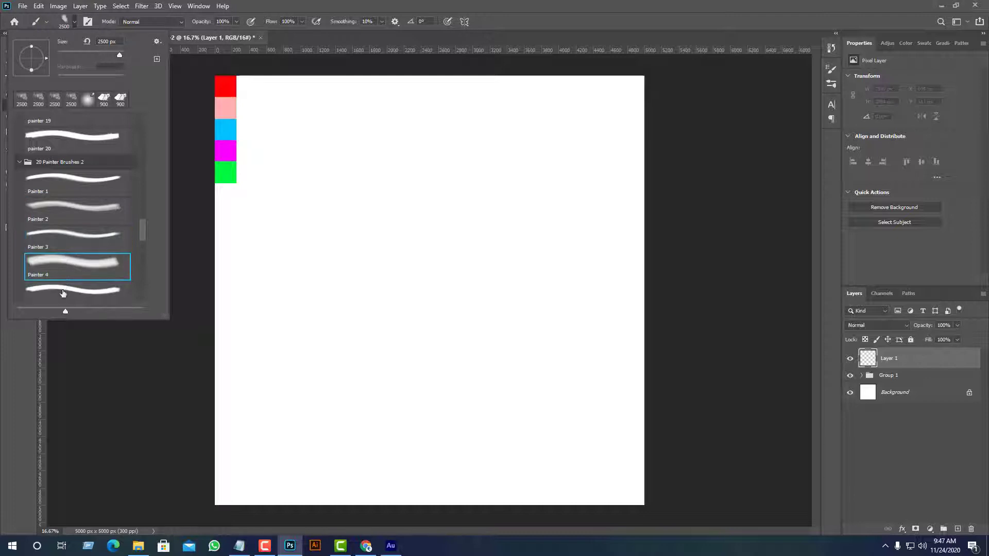
pyautogui.scroll(-1, 88, 183)
pyautogui.moveTo(140, 232)
pyautogui.mouseDown()
pyautogui.moveTo(141, 245)
pyautogui.moveTo(138, 154)
pyautogui.mouseUp()
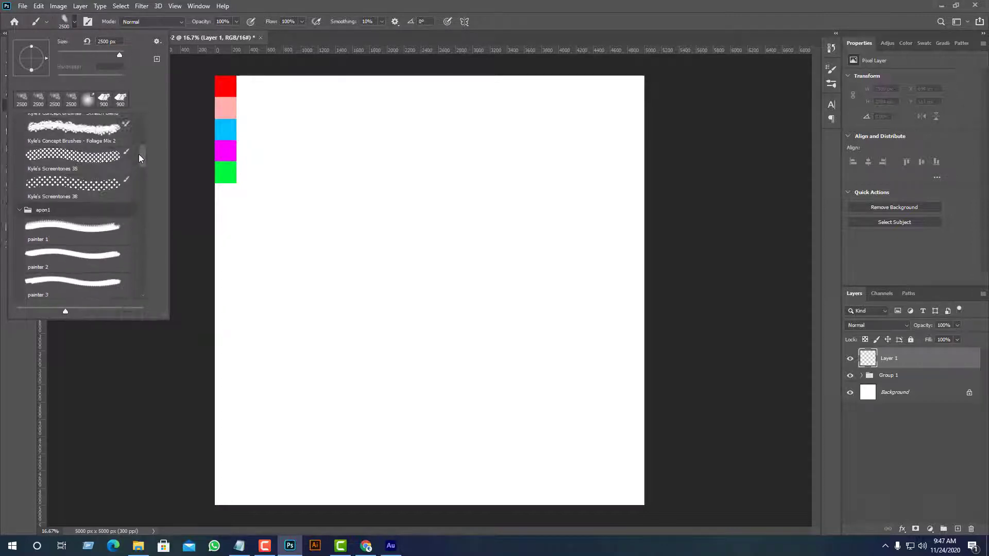
# Try the painter 1 and painter 2 brushes from the apon1 set
pyautogui.click(38, 229)
pyautogui.click(57, 255)
pyautogui.scroll(-3, 78, 226)
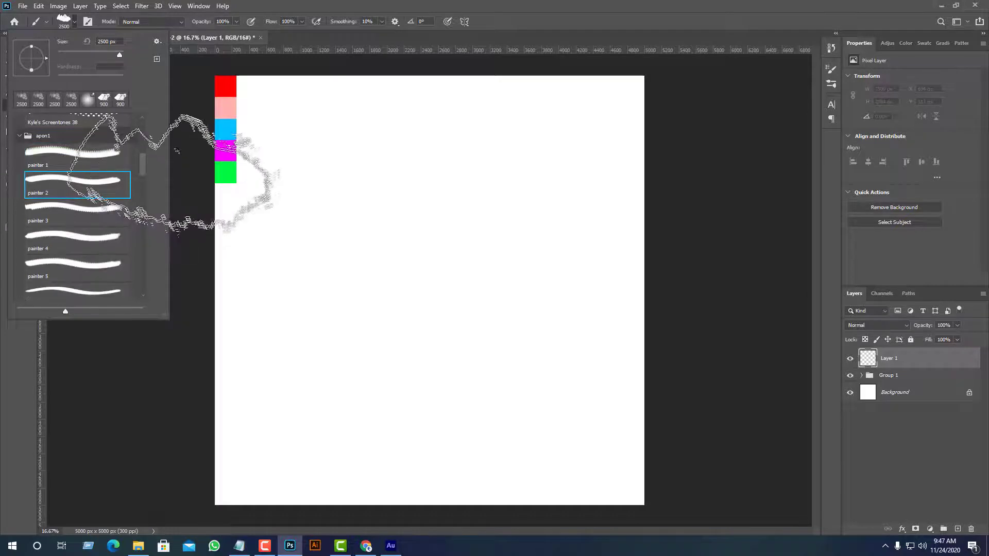
pyautogui.moveTo(143, 169)
pyautogui.mouseDown()
pyautogui.moveTo(141, 293)
pyautogui.moveTo(127, 148)
pyautogui.moveTo(143, 177)
pyautogui.mouseUp()
pyautogui.scroll(5, 126, 146)
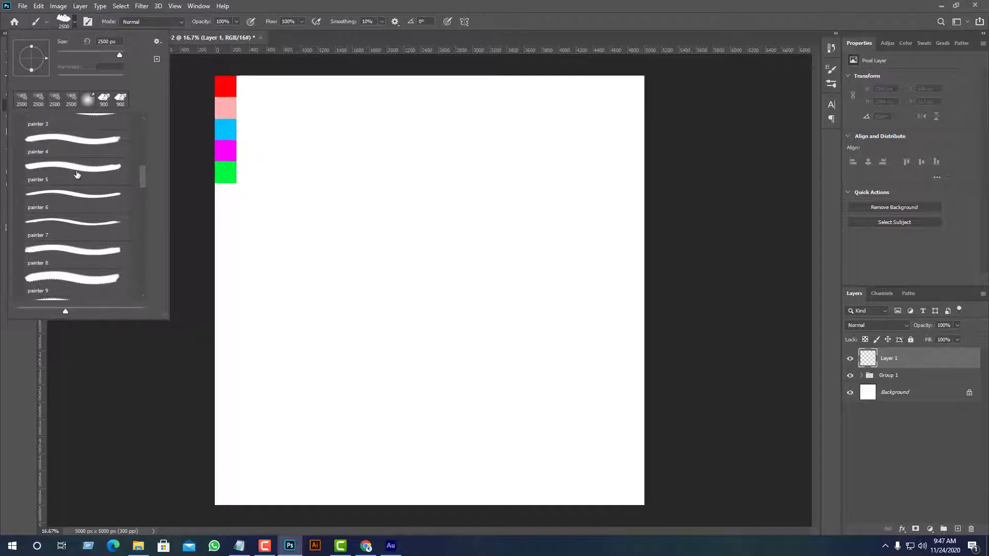
# Display the brush settings and choose the painter 4 brush from the apon1 set
pyautogui.click(88, 22)
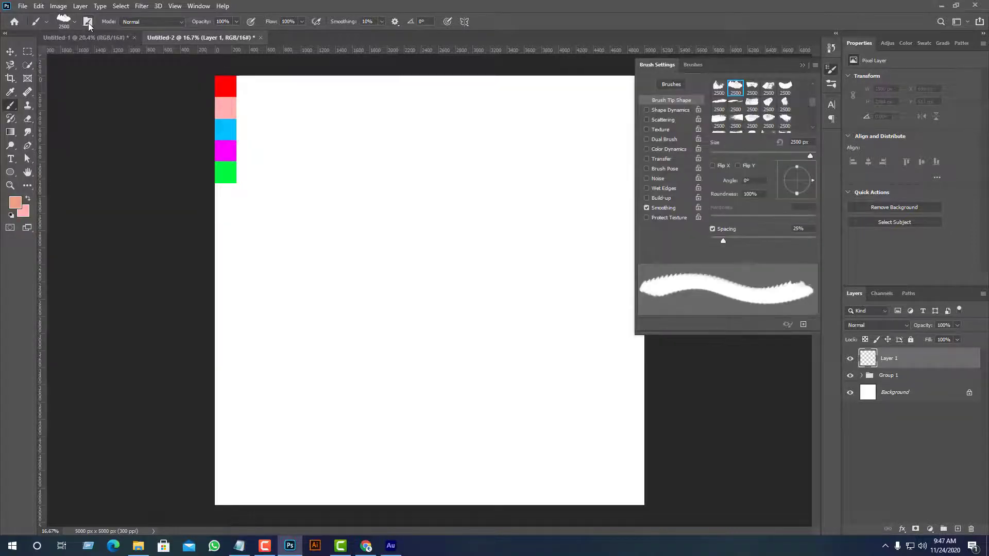
pyautogui.click(67, 23)
pyautogui.scroll(-1, 80, 189)
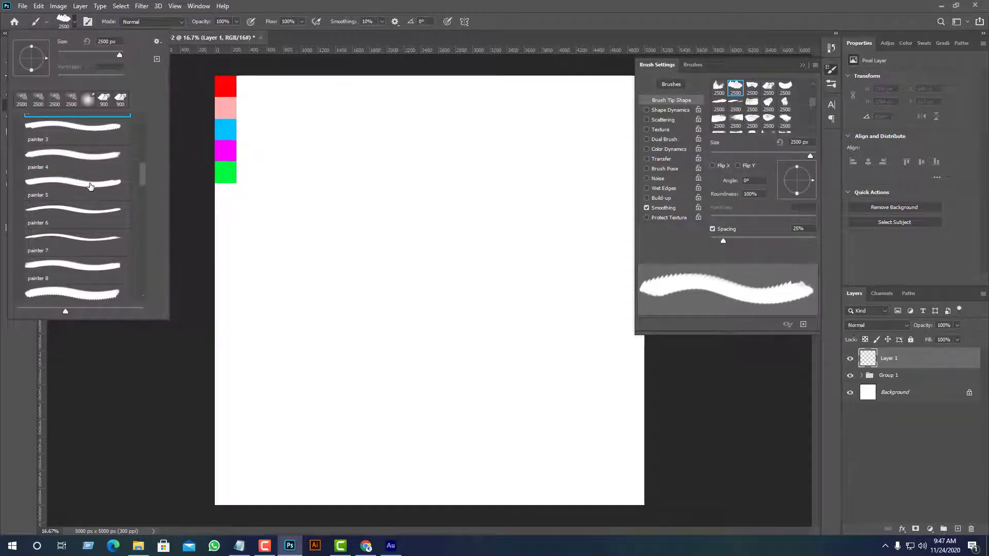
pyautogui.scroll(4, 91, 186)
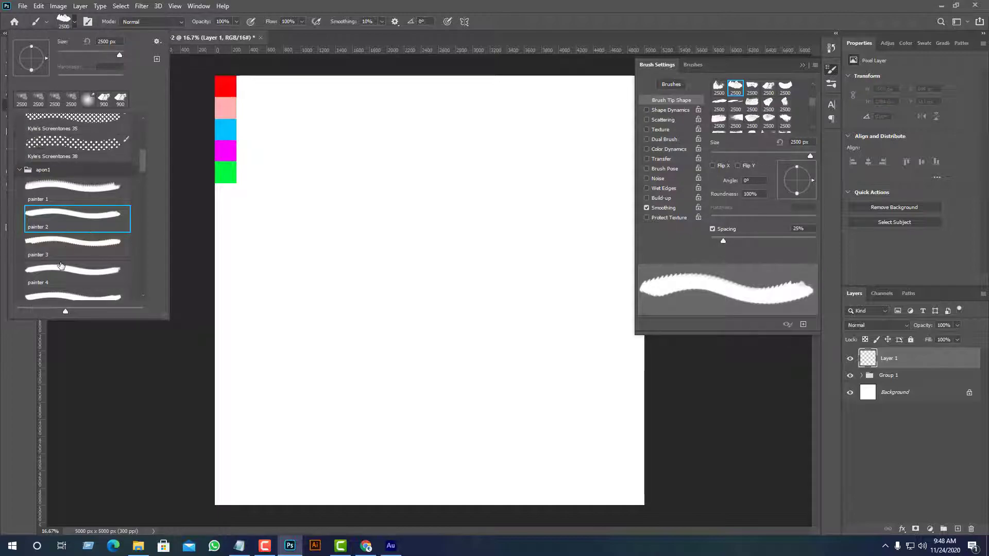
pyautogui.scroll(-1, 61, 266)
pyautogui.click(62, 264)
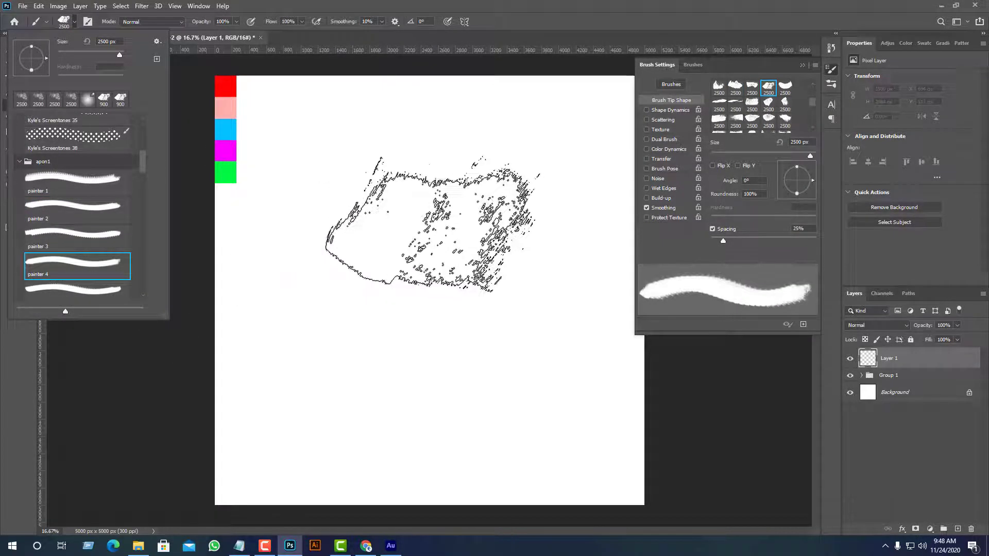
# Try single brush stamps on the canvas in the current peach colour and in red ff0000, undoing each one
pyautogui.click(432, 224)
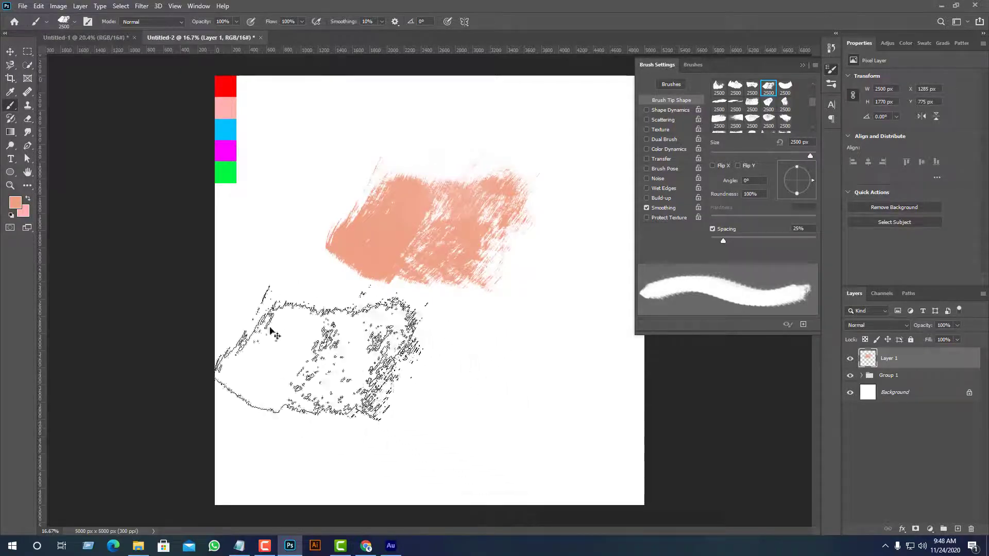
pyautogui.hotkey('ctrl', 'z')
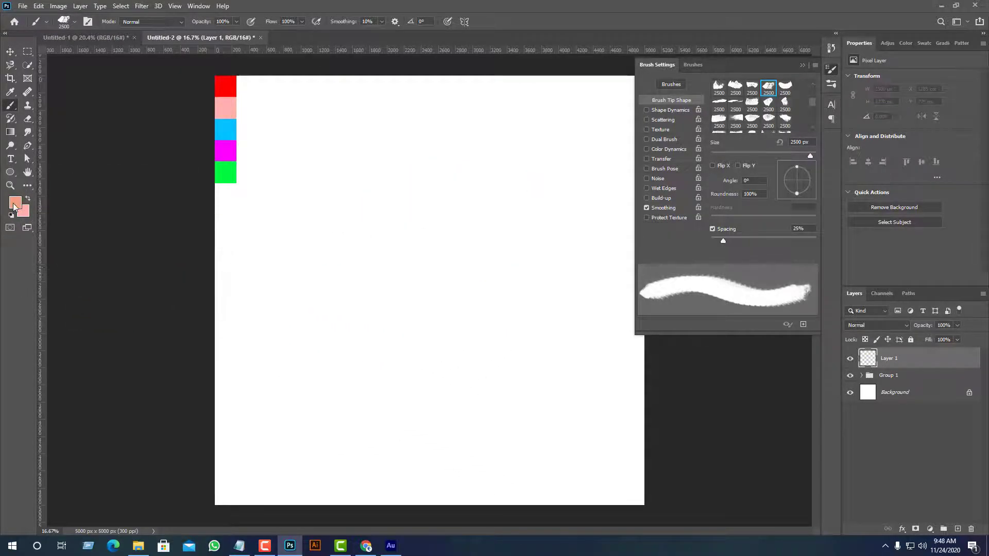
pyautogui.click(15, 203)
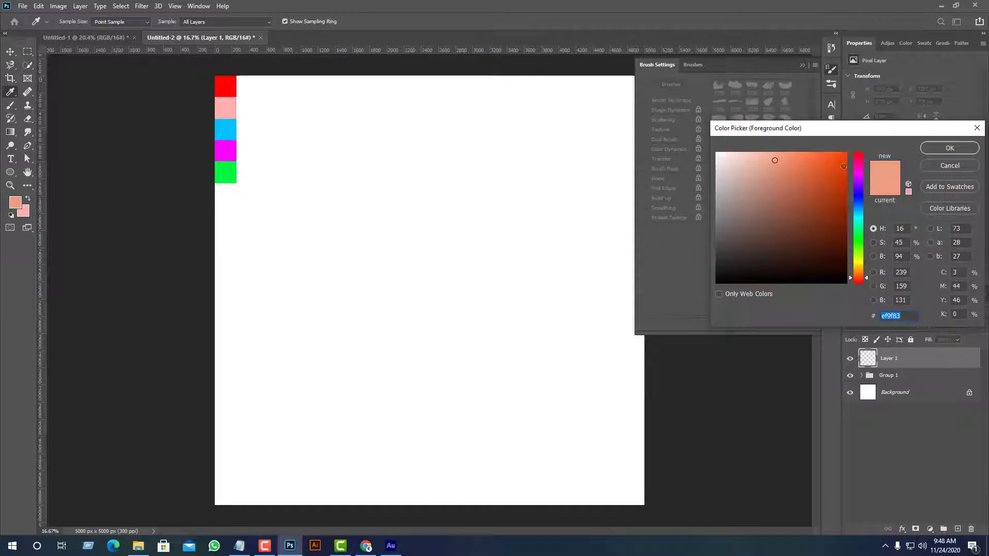
pyautogui.write('ff0000')
pyautogui.click(948, 149)
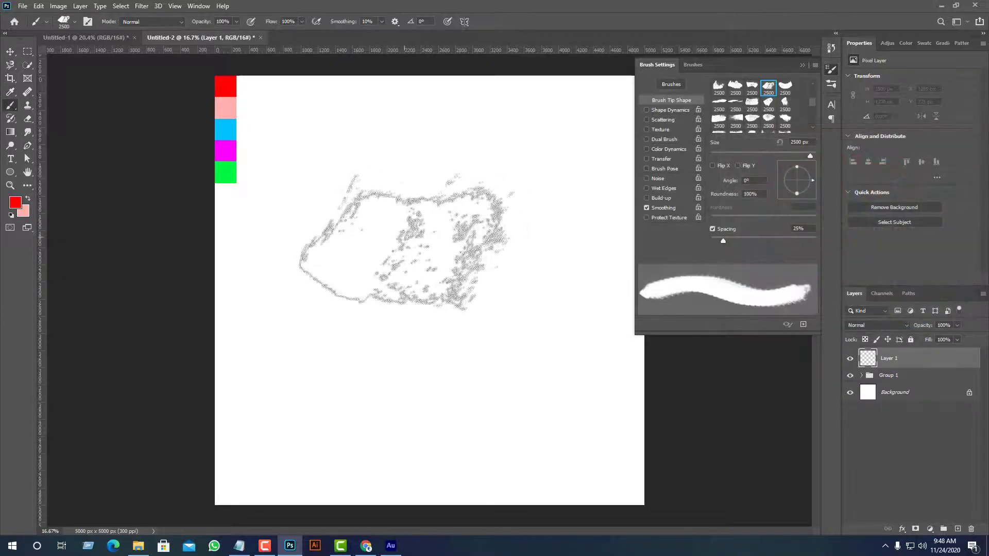
pyautogui.click(407, 241)
pyautogui.hotkey('ctrl', 'z')
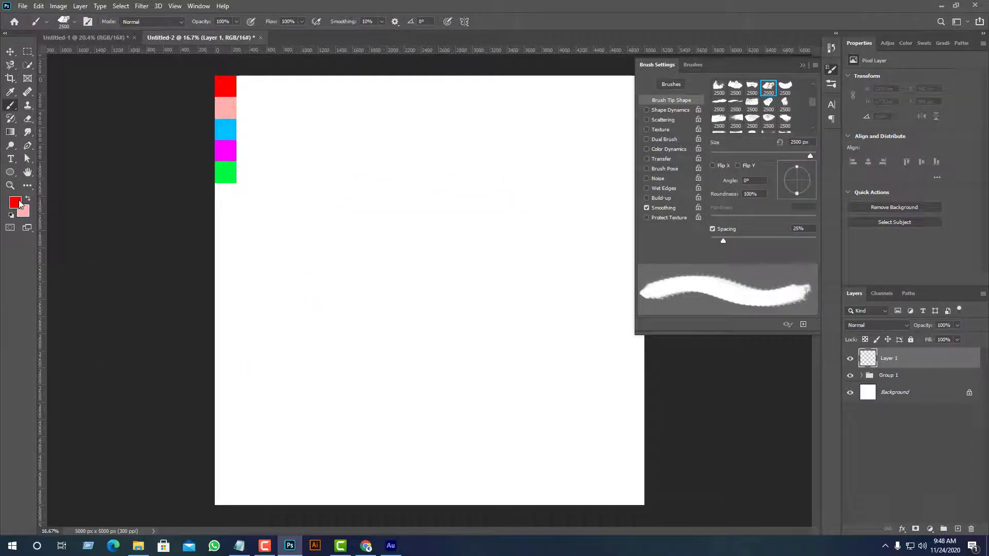
# Set the foreground colour to black (000000) and place one brush stamp near the centre of the canvas on Layer 1
pyautogui.click(19, 204)
pyautogui.moveTo(789, 282); pyautogui.dragTo(685, 307)
pyautogui.click(940, 151)
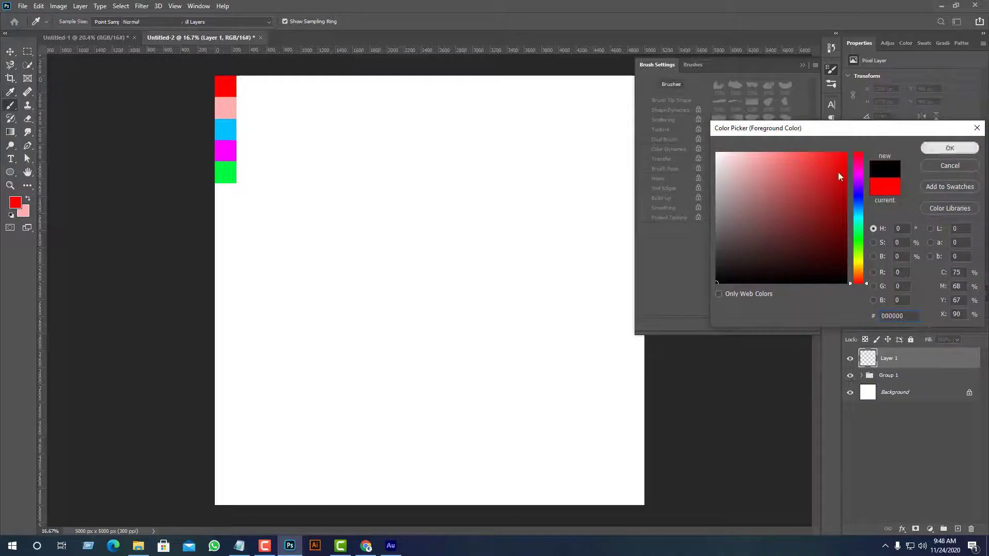
pyautogui.click(414, 260)
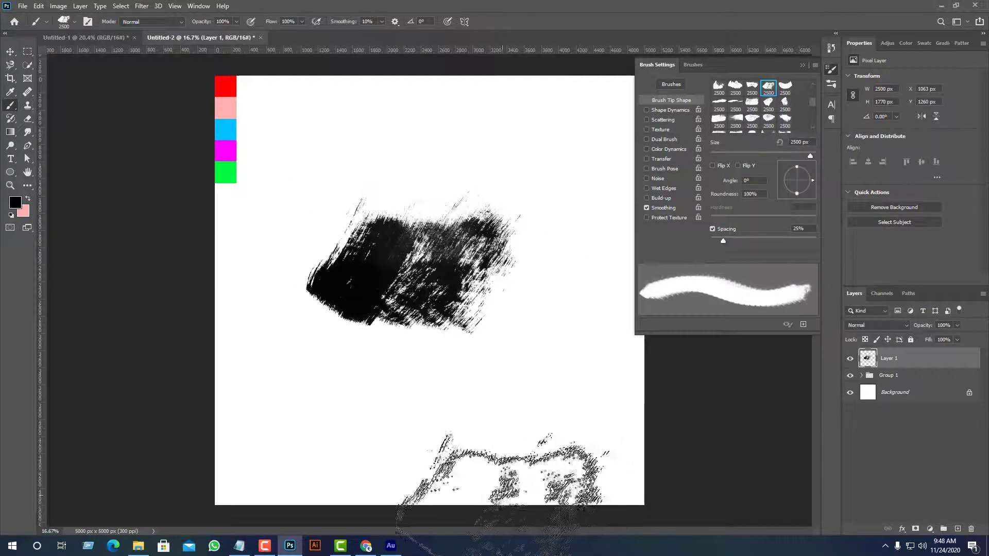
pyautogui.hotkey('ctrl', 'z')
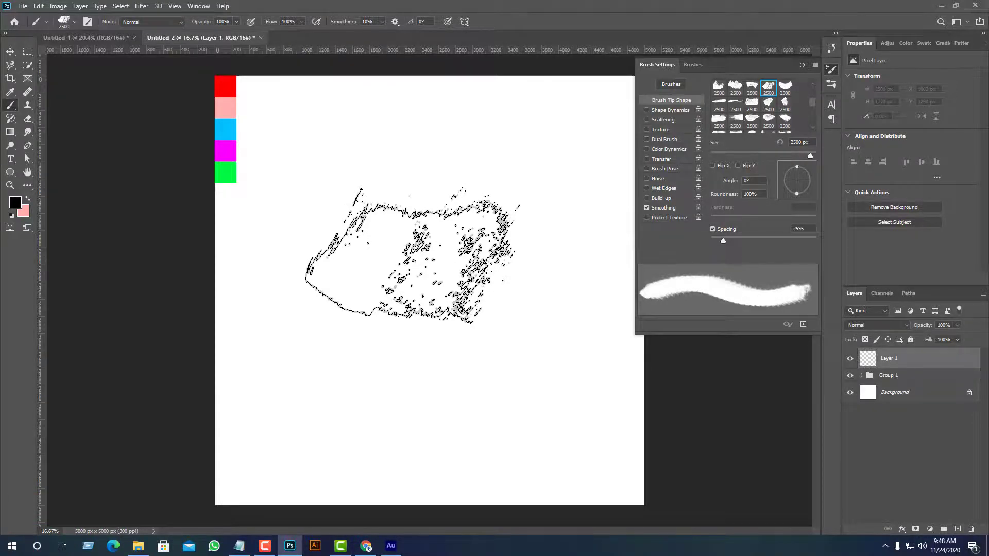
pyautogui.click(412, 255)
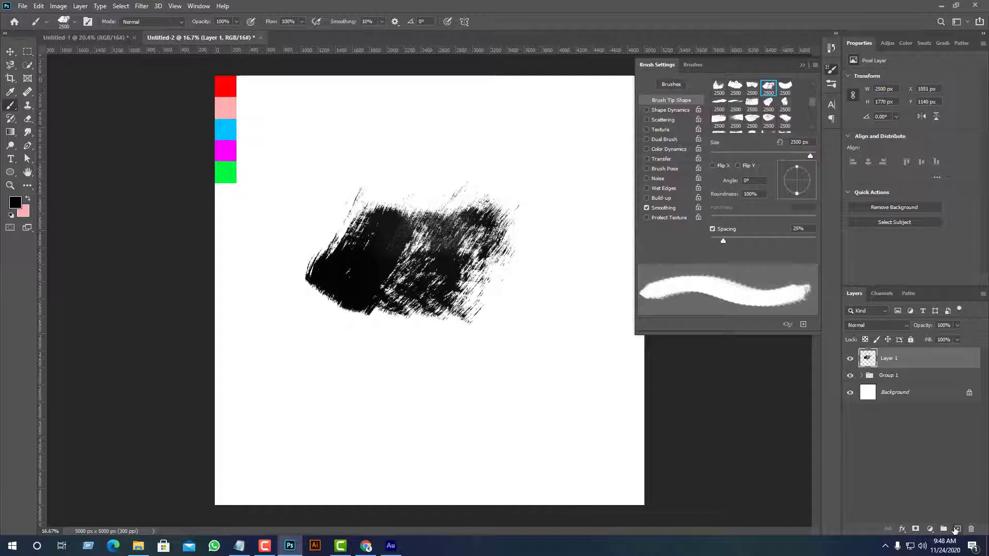
# Add a new empty layer named Layer 2 above the layer holding the black brush stamp
pyautogui.click(956, 530)
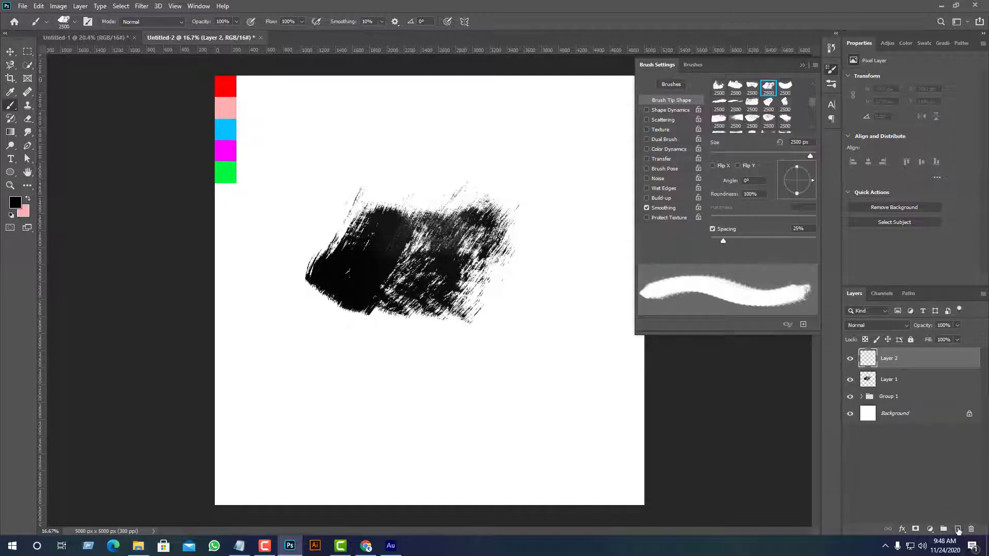
pyautogui.hotkey('ctrl', 'z')
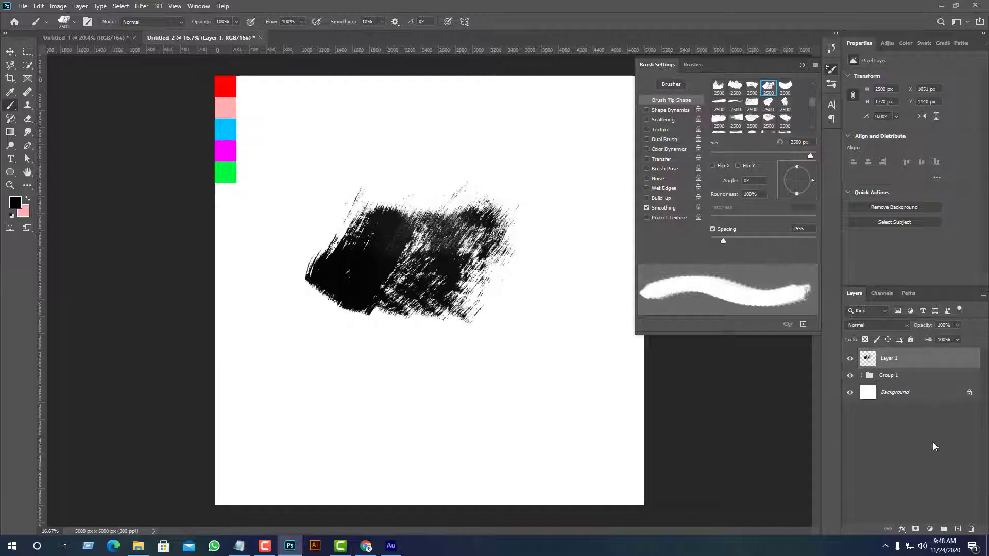
pyautogui.hotkey('ctrl', 'shift', 'n')
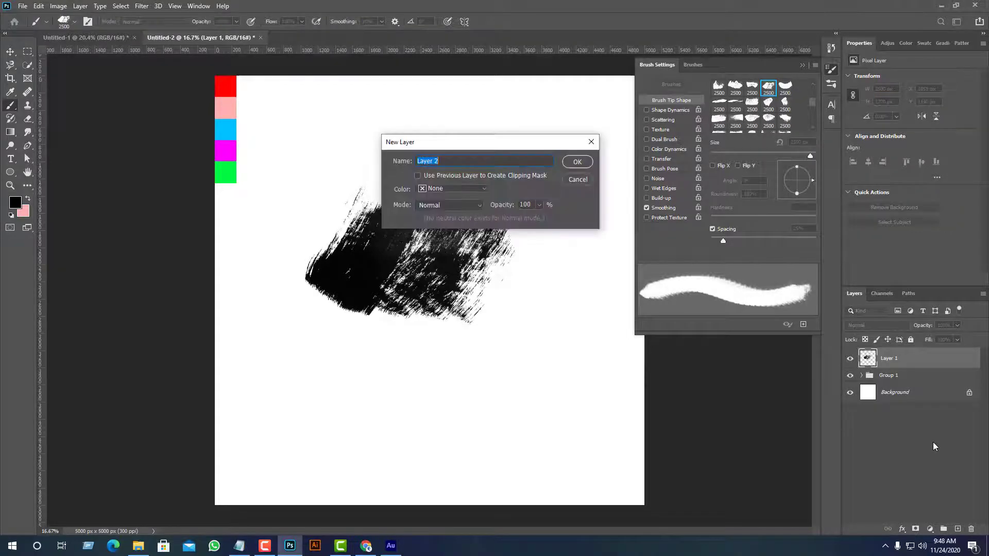
pyautogui.click(576, 162)
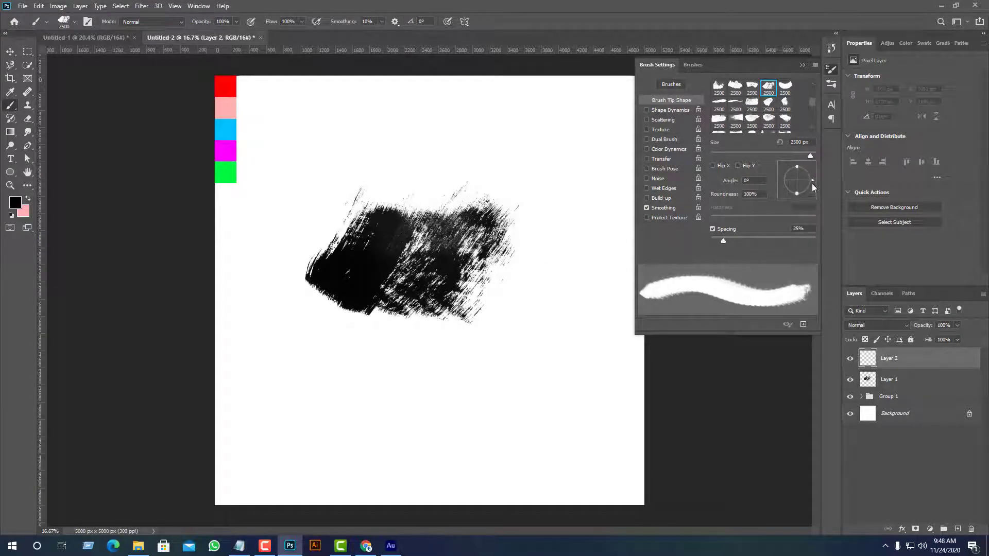
# Rotate the brush tip to an angle of -176° and stamp it in black over the first stamp on Layer 2
pyautogui.moveTo(812, 183); pyautogui.dragTo(784, 181)
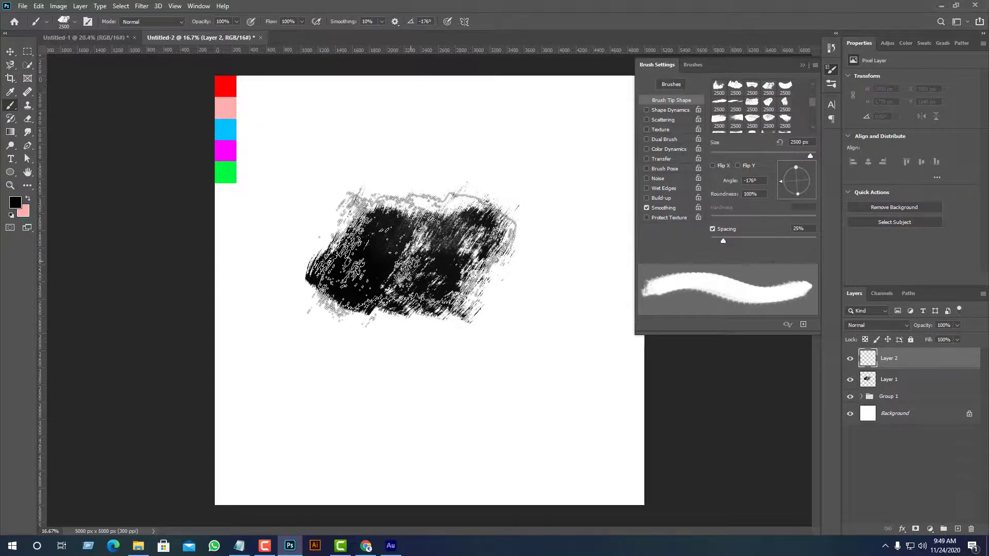
pyautogui.click(413, 255)
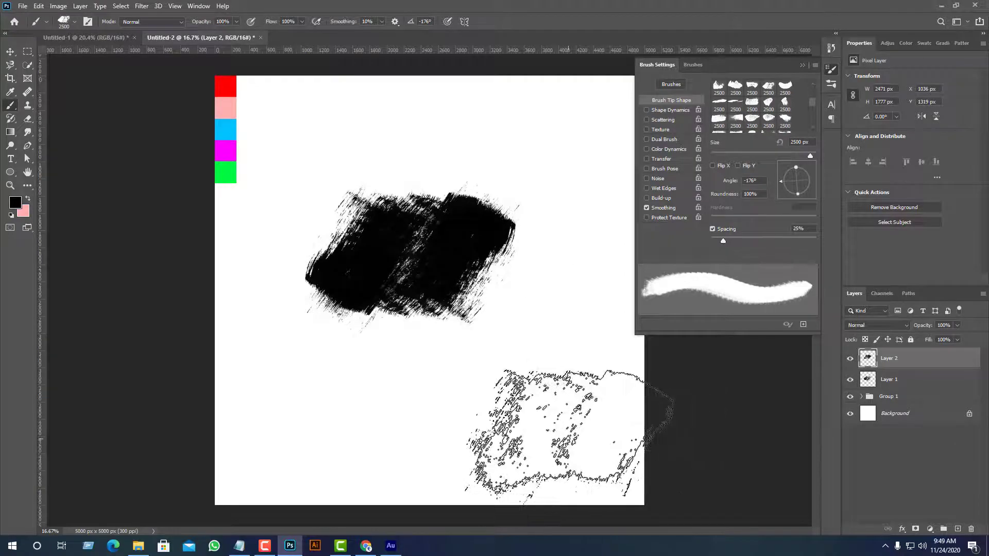
pyautogui.hotkey('ctrl', 'z')
pyautogui.click(412, 257)
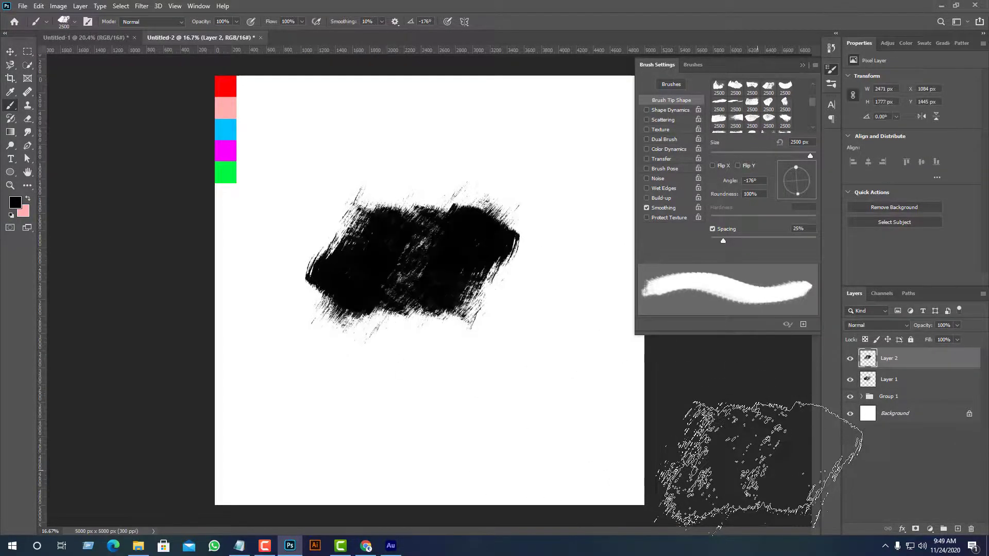
# Hide Layer 2 so that only the Layer 1 brush stamp is displayed
pyautogui.click(899, 380)
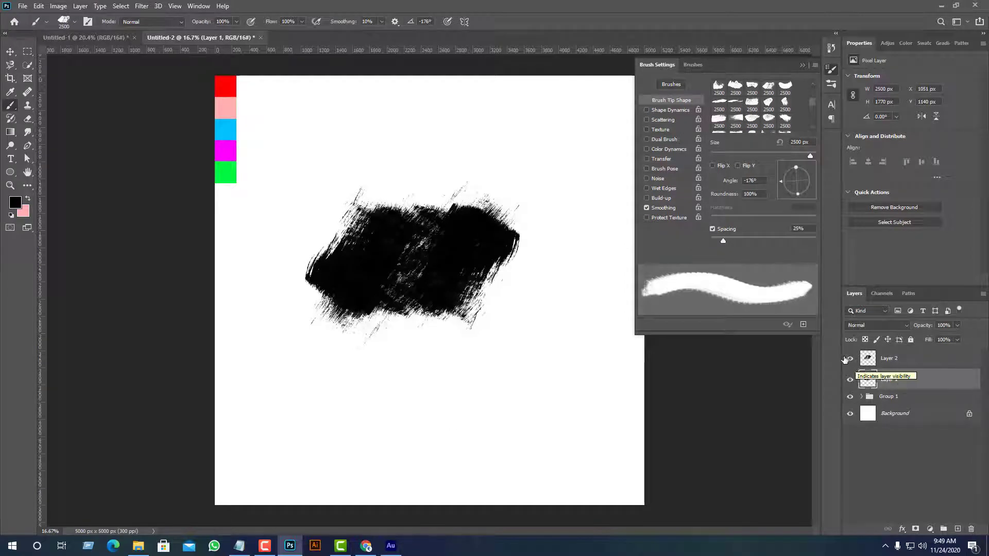
pyautogui.click(852, 359)
pyautogui.click(850, 359)
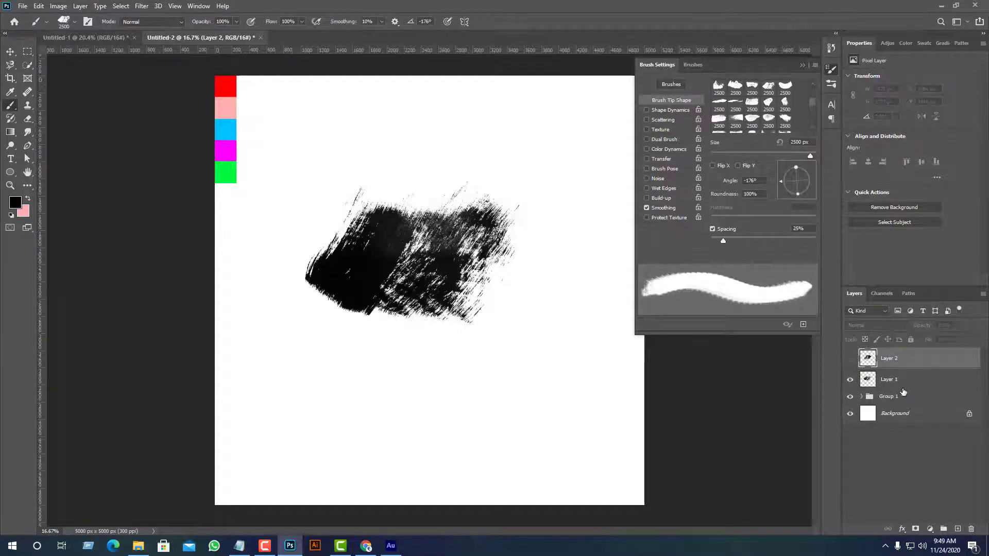
# Open the blending options of Layer 1 and add a linear peach-to-magenta Gradient Overlay
pyautogui.click(894, 382)
pyautogui.rightClick(893, 384)
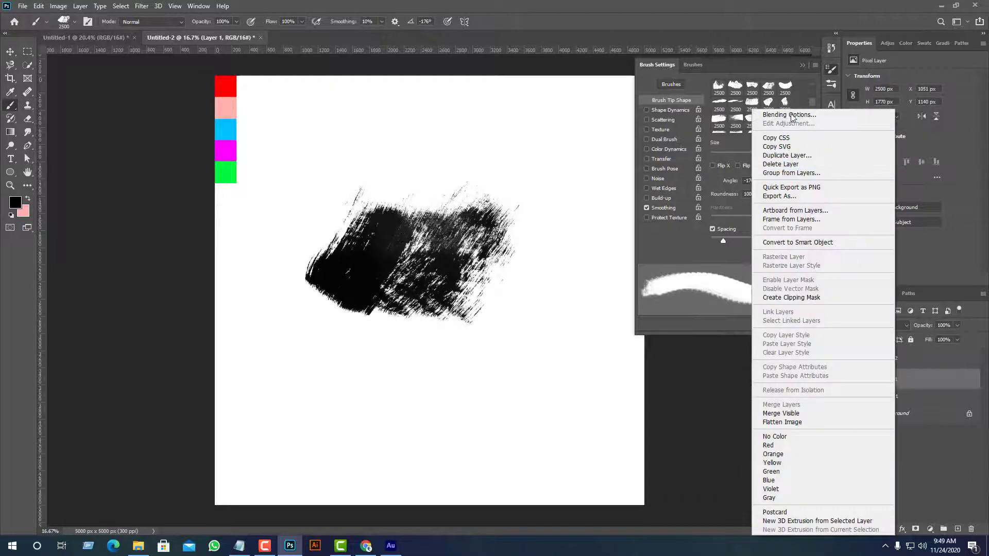
pyautogui.click(923, 384)
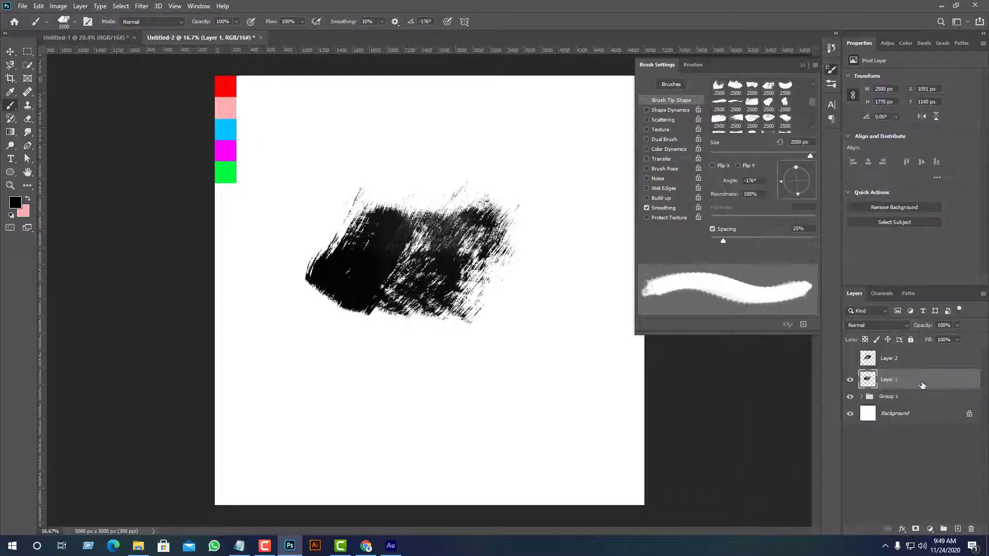
pyautogui.rightClick(895, 381)
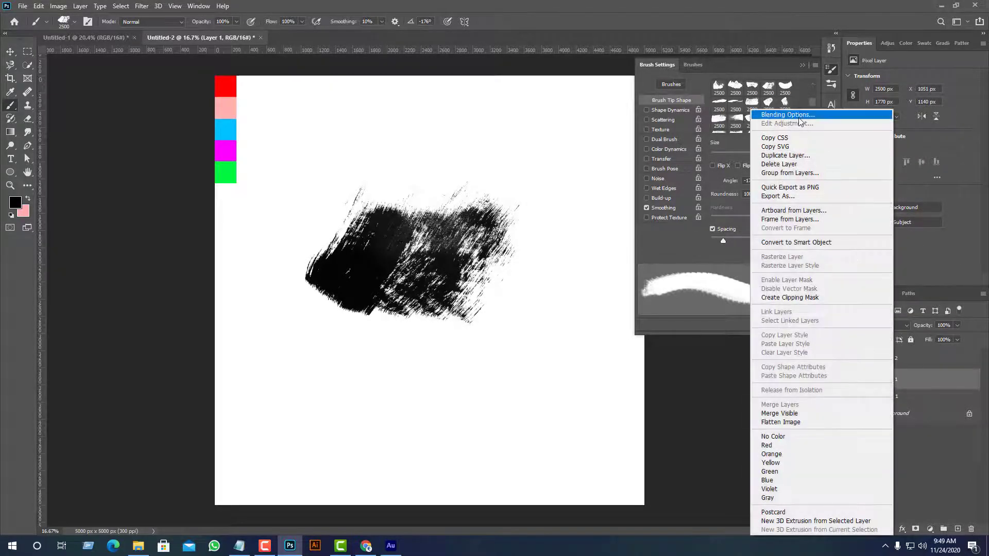
pyautogui.press('Escape')
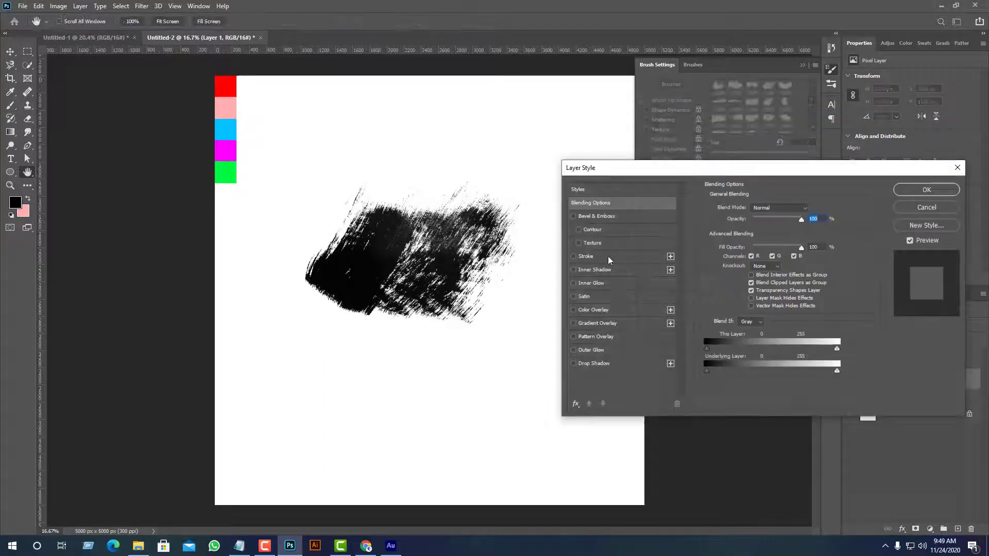
pyautogui.click(585, 324)
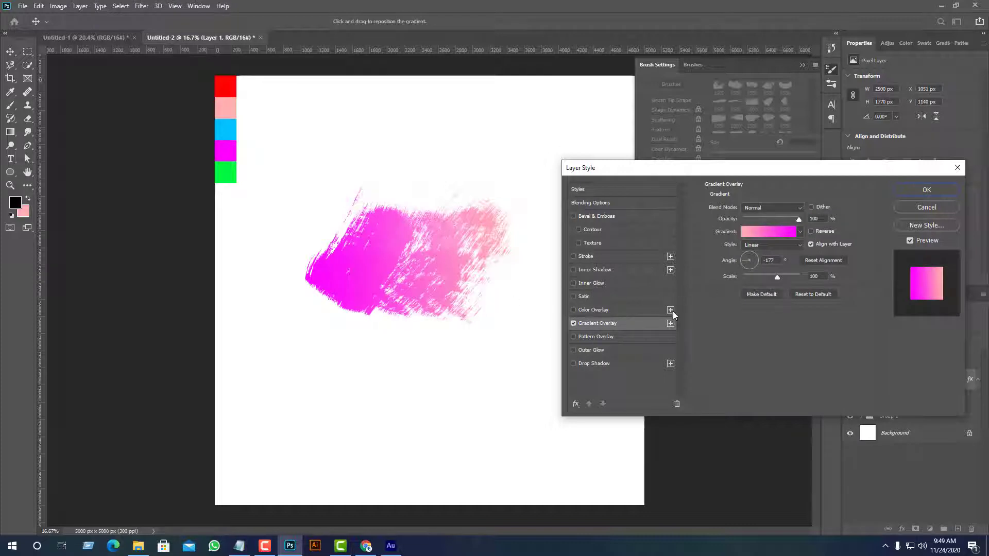
# Change the magenta end stop of Layer 1's gradient to a slightly darker magenta and apply the layer style
pyautogui.click(753, 233)
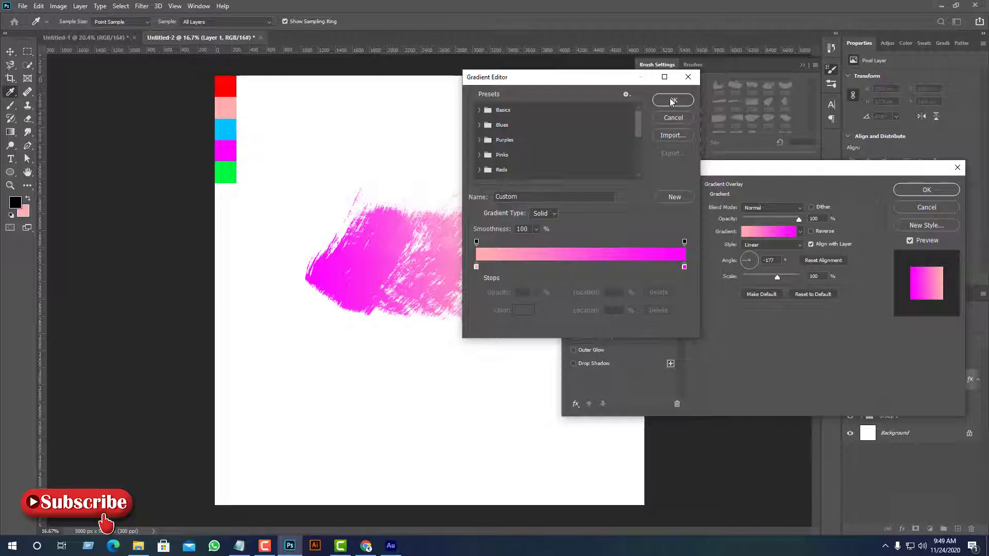
pyautogui.doubleClick(684, 266)
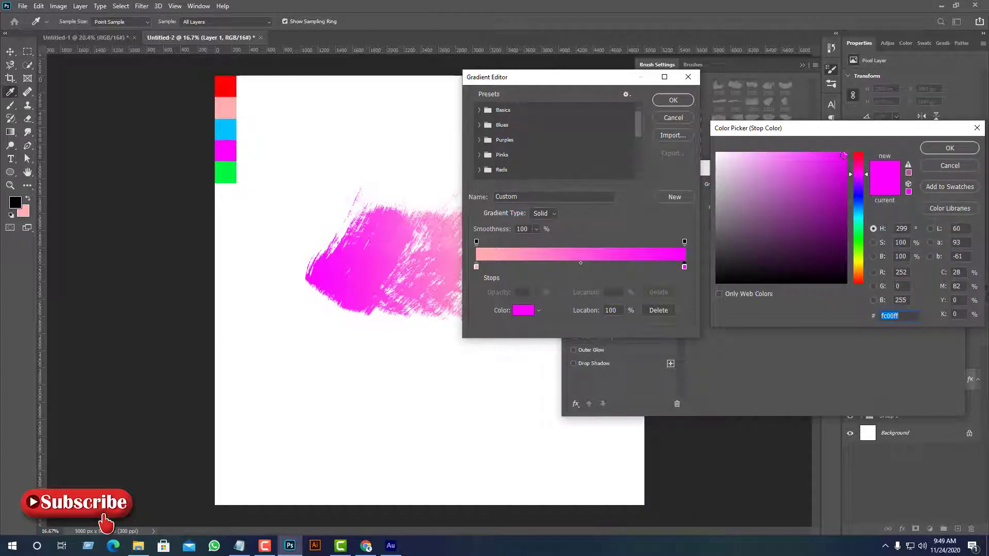
pyautogui.click(949, 148)
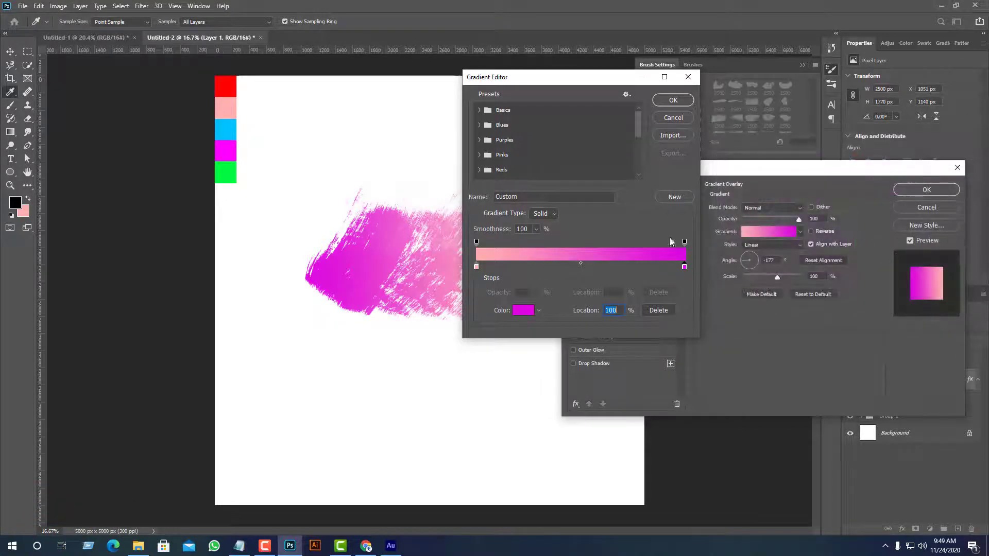
pyautogui.click(683, 104)
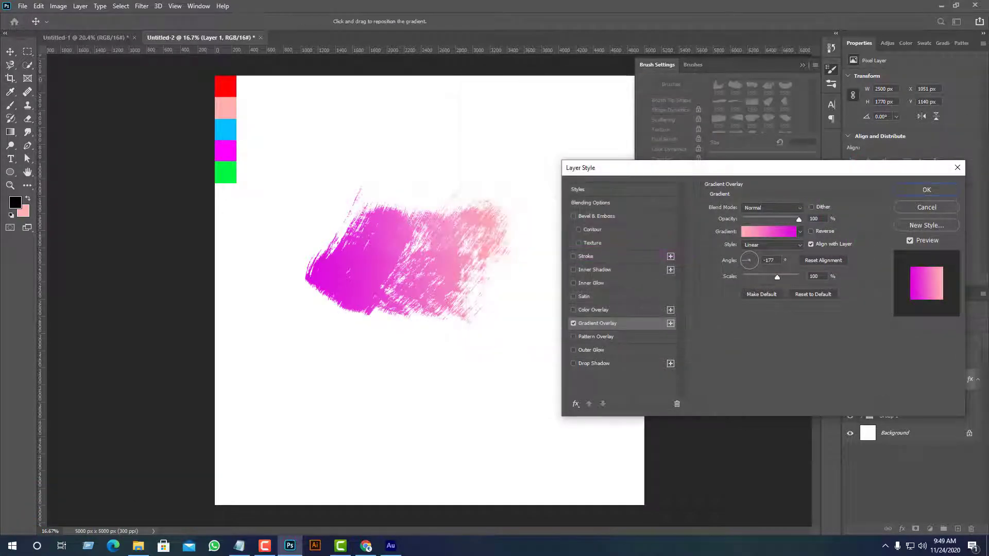
pyautogui.click(951, 191)
# Show Layer 2 again and add a Gradient Overlay to it, opening its gradient for editing
pyautogui.click(850, 360)
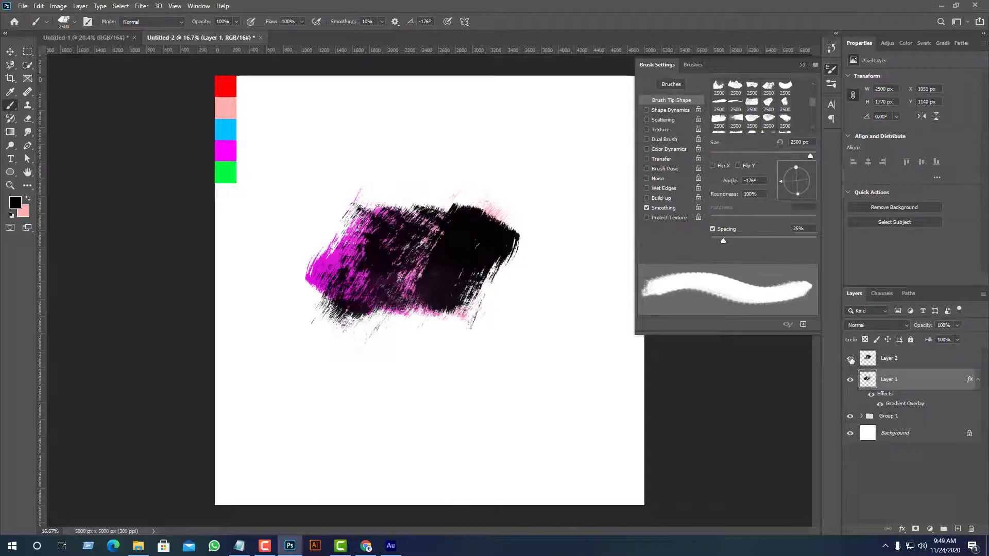
pyautogui.rightClick(903, 358)
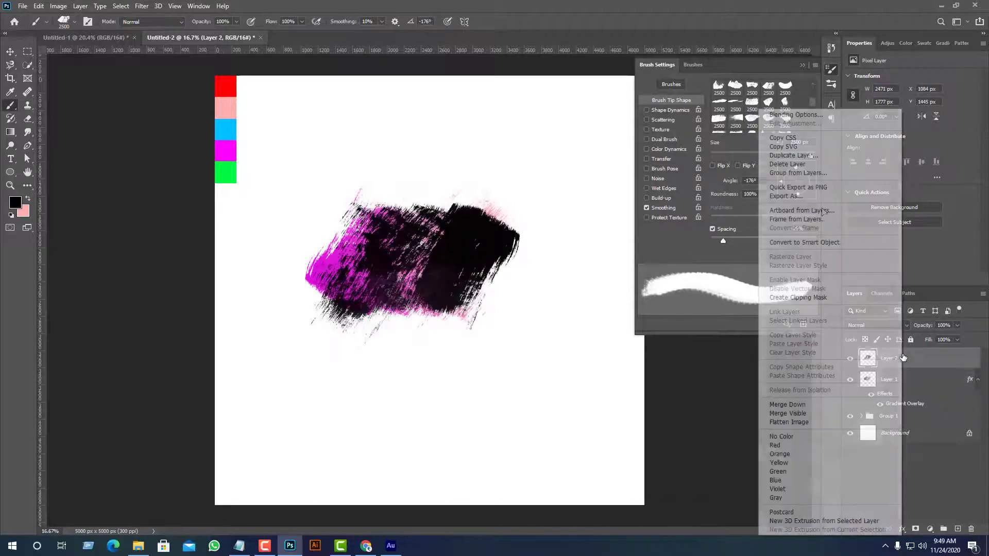
pyautogui.click(797, 115)
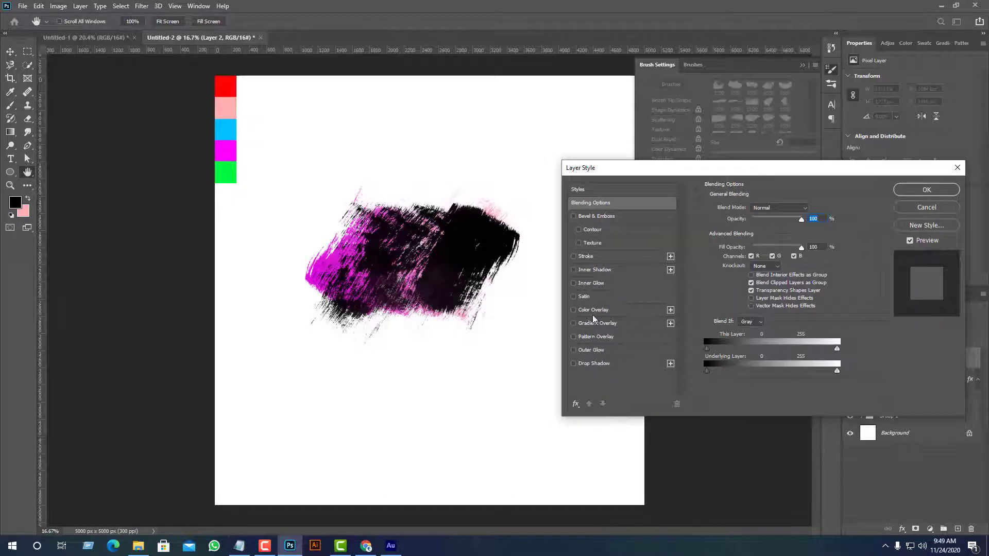
pyautogui.click(592, 323)
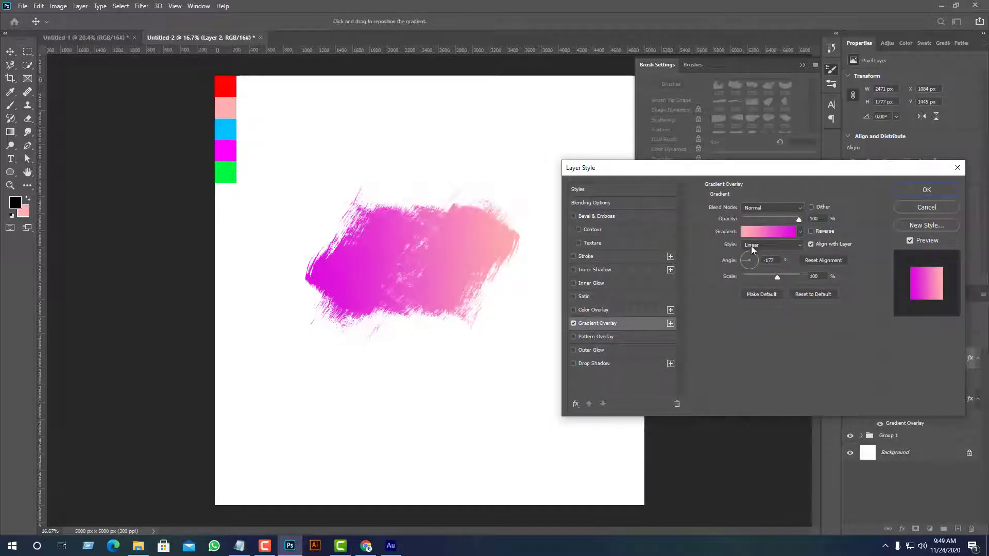
pyautogui.click(768, 230)
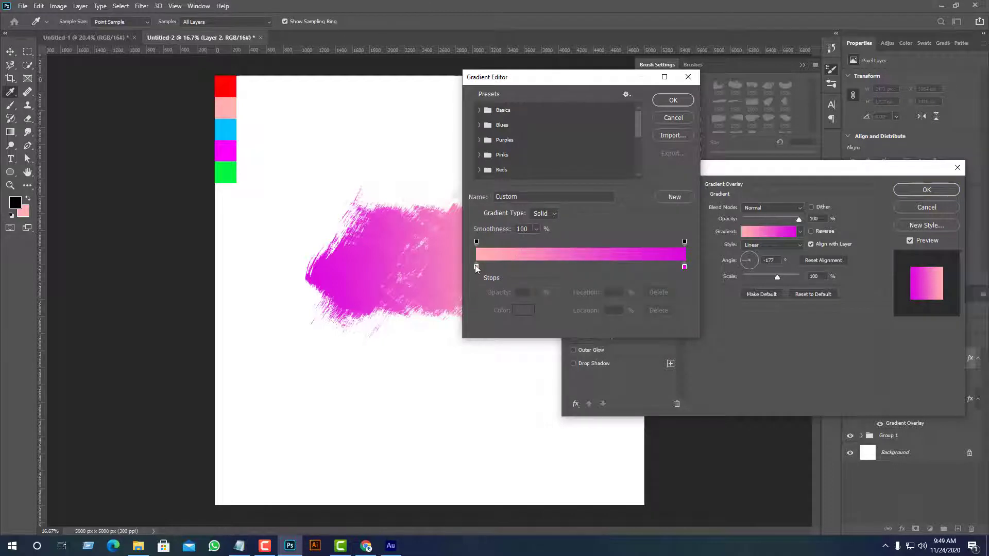
# Swap the peach and magenta colour stops of Layer 2's gradient
pyautogui.moveTo(475, 264); pyautogui.dragTo(562, 265)
pyautogui.moveTo(685, 266); pyautogui.dragTo(476, 266)
pyautogui.moveTo(564, 266); pyautogui.dragTo(699, 268)
# Set the 0% colour stop of Layer 2's gradient to the blue sampled from the canvas swatches
pyautogui.moveTo(545, 78); pyautogui.dragTo(681, 87)
pyautogui.click(613, 277)
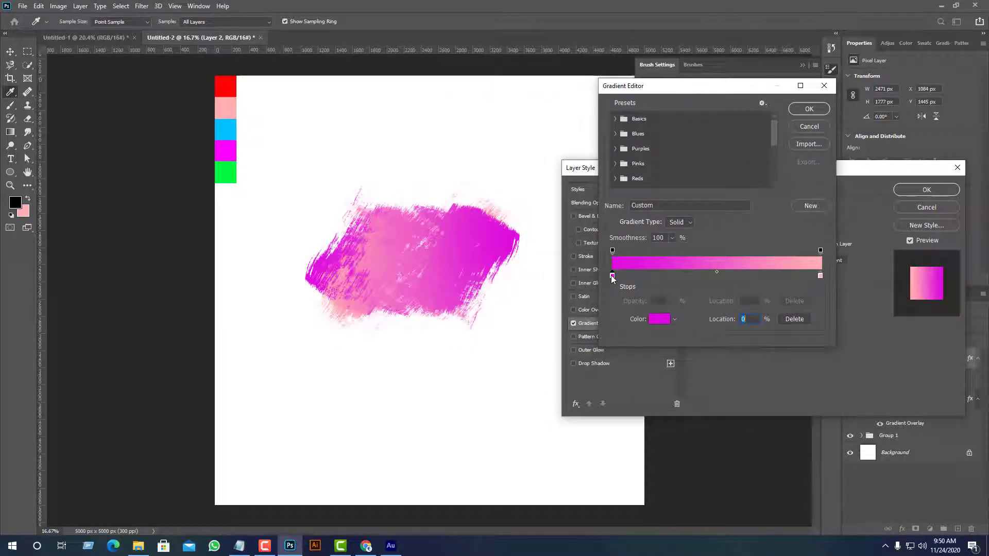
pyautogui.click(236, 170)
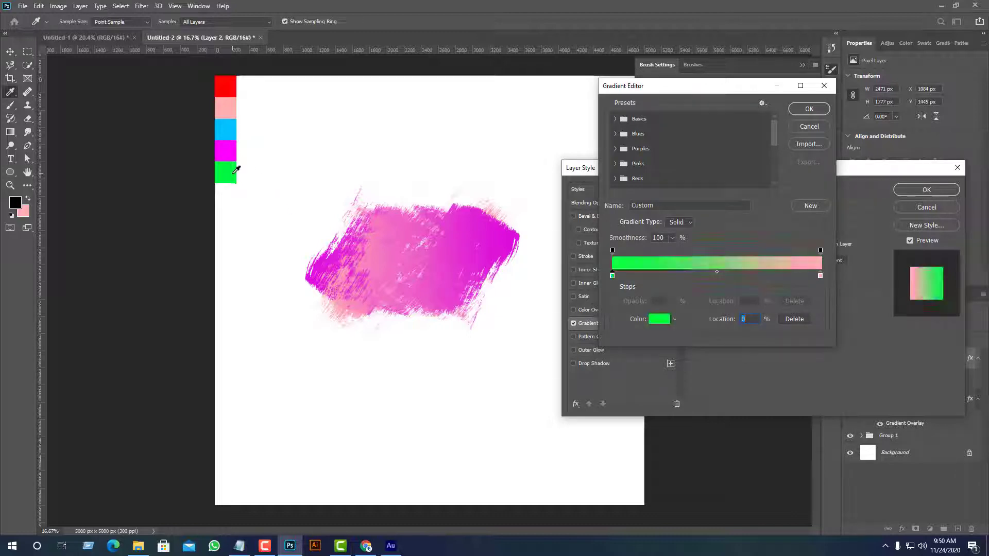
pyautogui.click(228, 136)
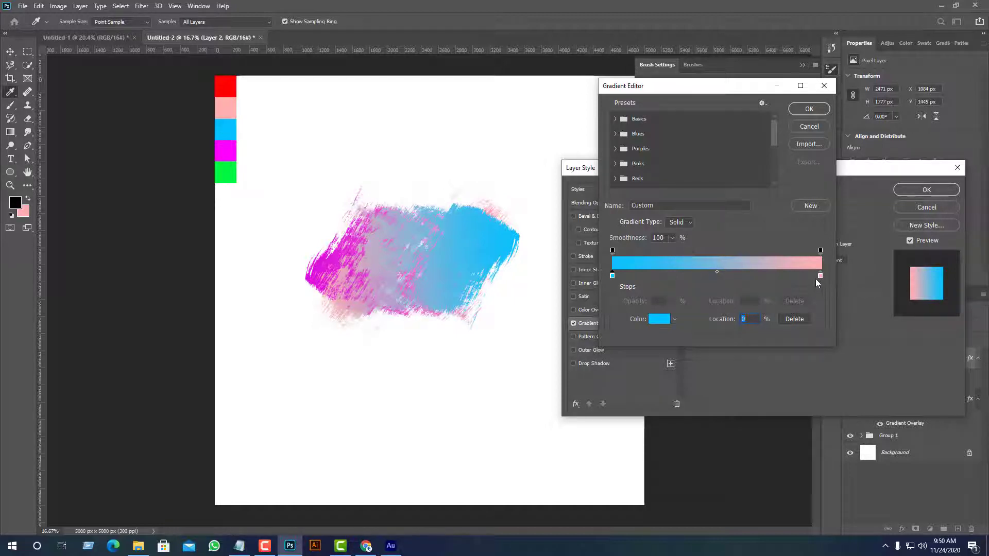
# Set the 100% colour stop of Layer 2's gradient to light blue (b2effa) and apply the layer style
pyautogui.click(819, 277)
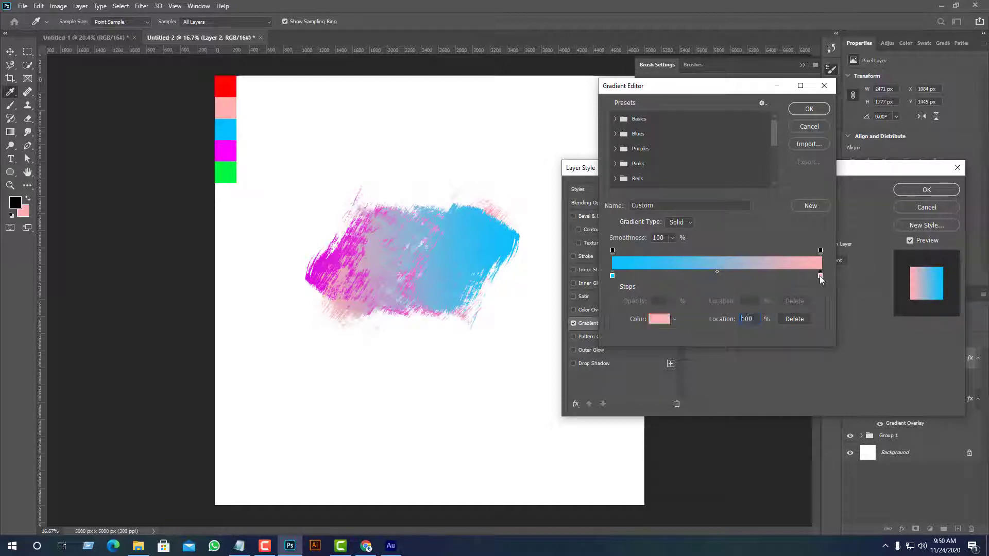
pyautogui.click(225, 87)
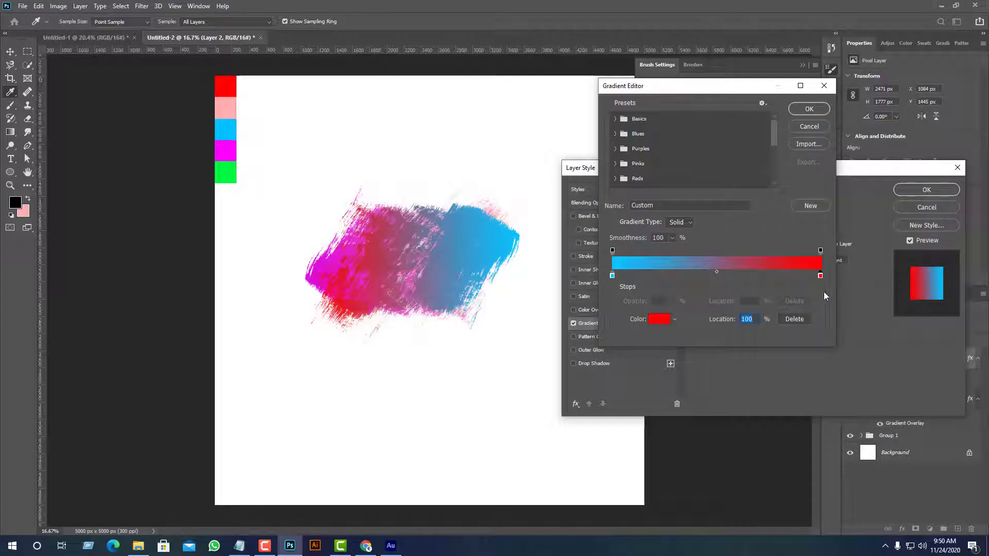
pyautogui.click(659, 319)
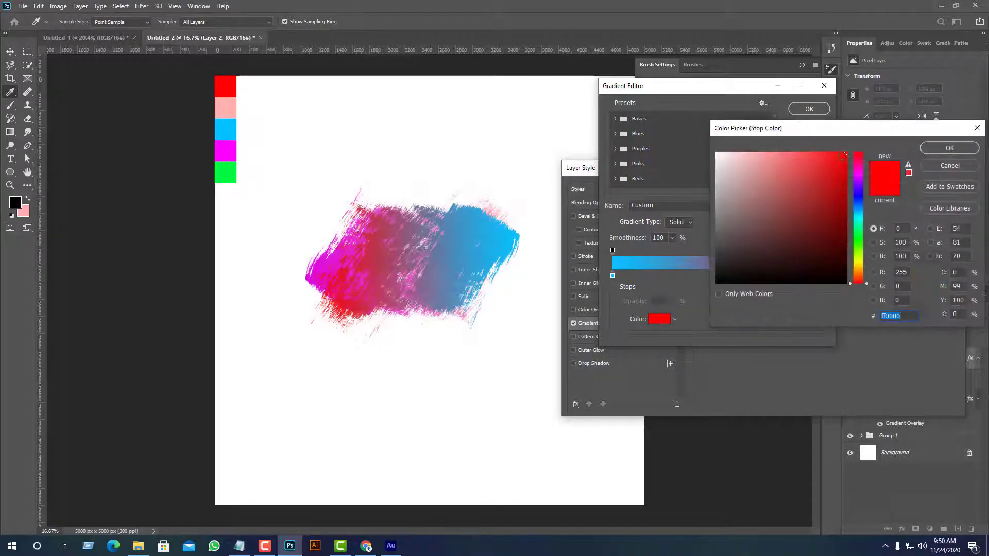
pyautogui.moveTo(844, 154)
pyautogui.mouseDown()
pyautogui.moveTo(747, 155)
pyautogui.moveTo(739, 167)
pyautogui.mouseUp()
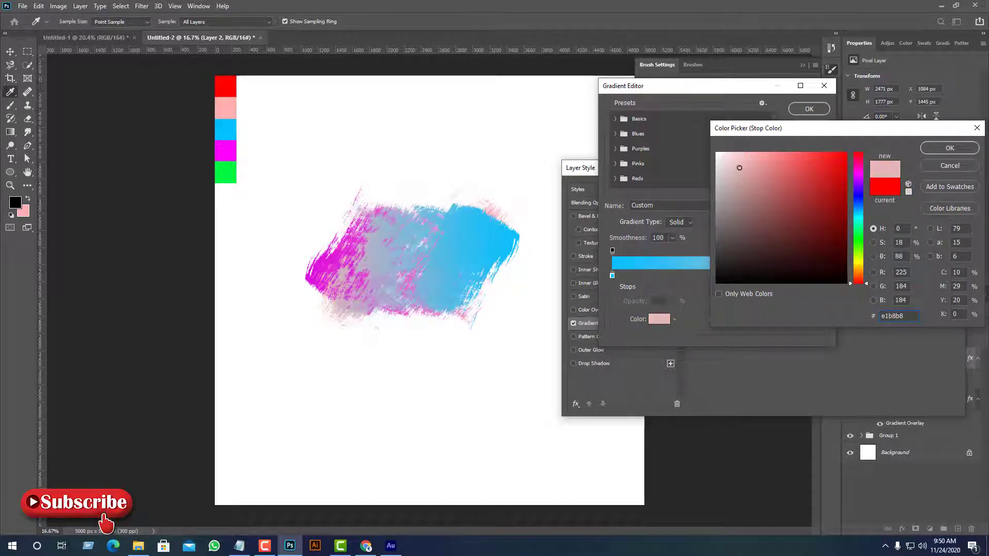
pyautogui.click(858, 214)
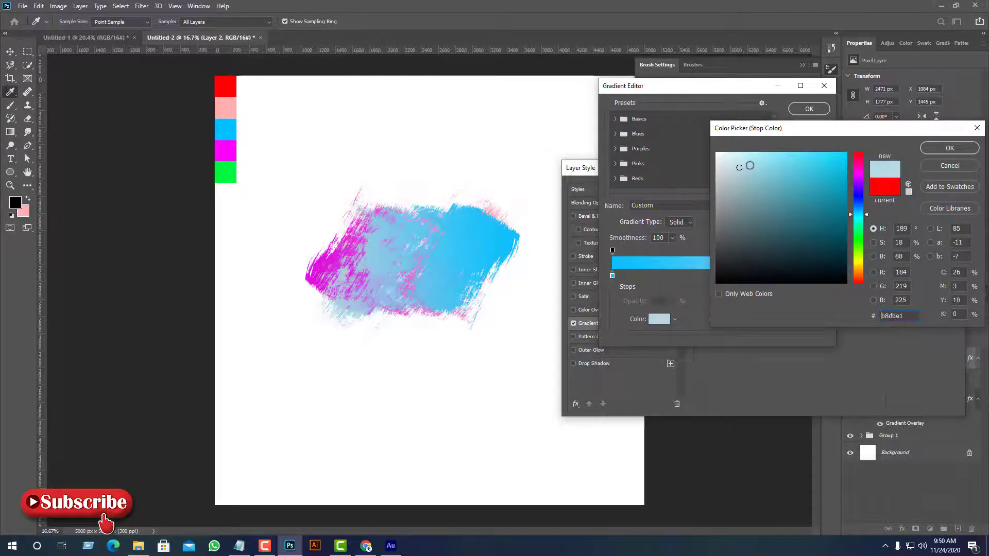
pyautogui.moveTo(740, 169)
pyautogui.mouseDown()
pyautogui.moveTo(738, 186)
pyautogui.moveTo(754, 155)
pyautogui.mouseUp()
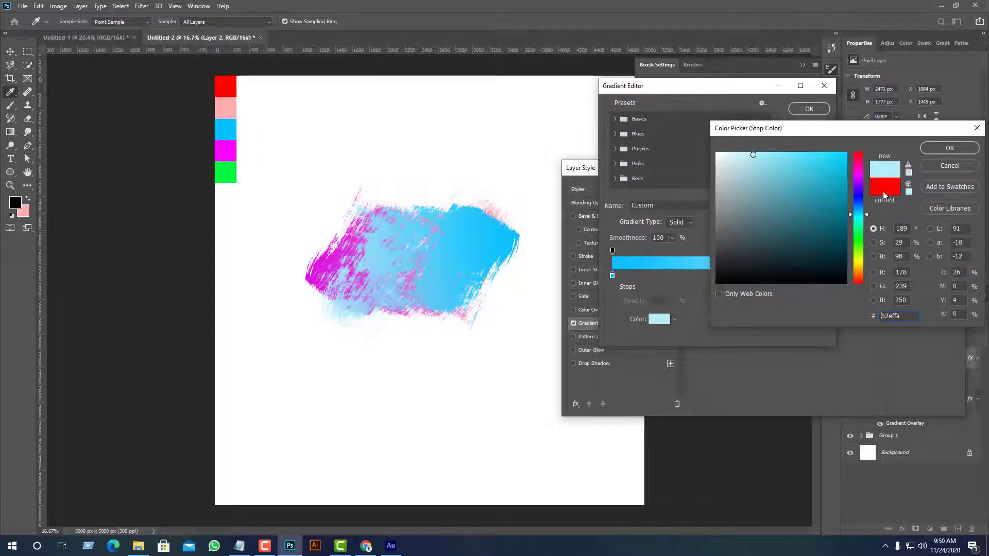
pyautogui.click(934, 147)
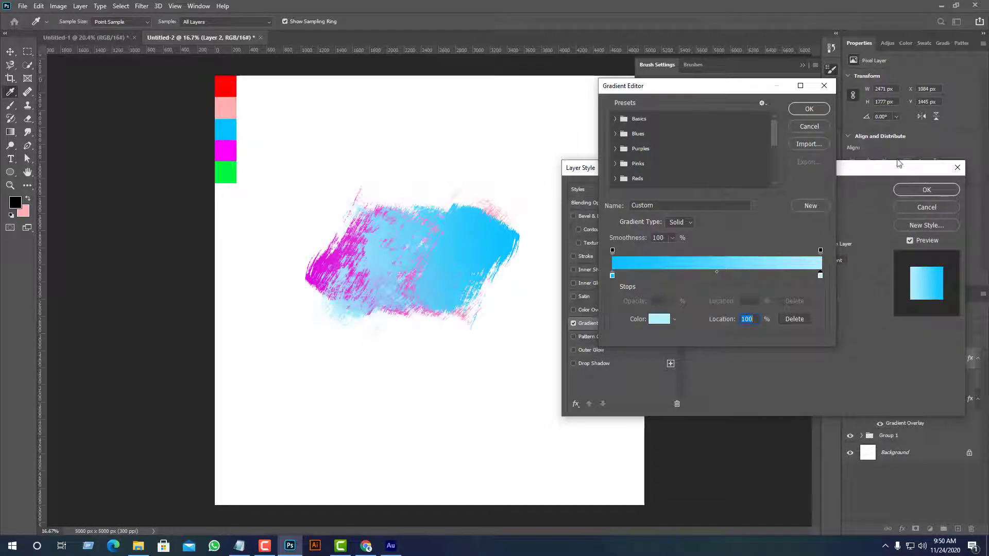
pyautogui.click(803, 109)
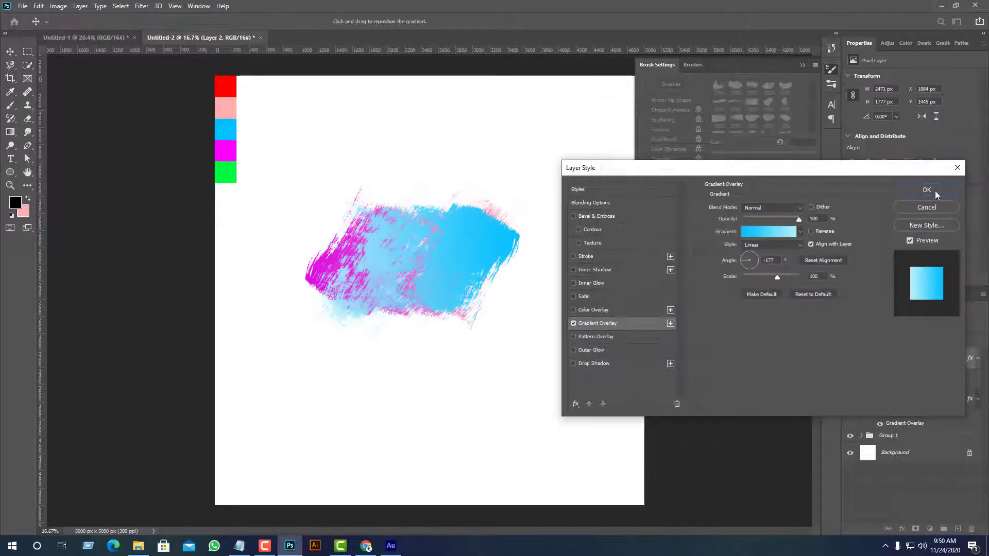
pyautogui.click(935, 191)
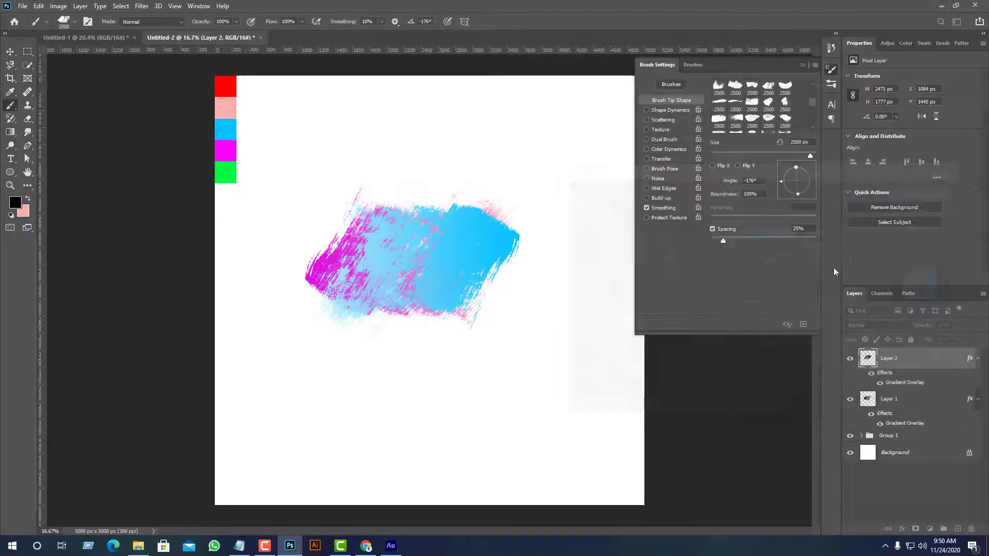
# Collapse the effects lists of both stamp layers and move Layer 1 above Layer 2
pyautogui.click(979, 359)
pyautogui.click(978, 382)
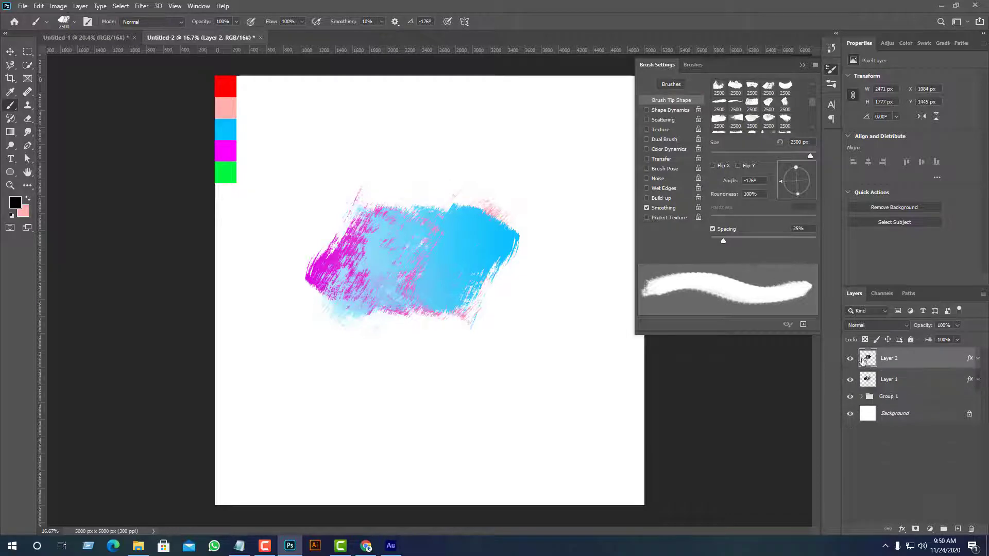
pyautogui.click(12, 55)
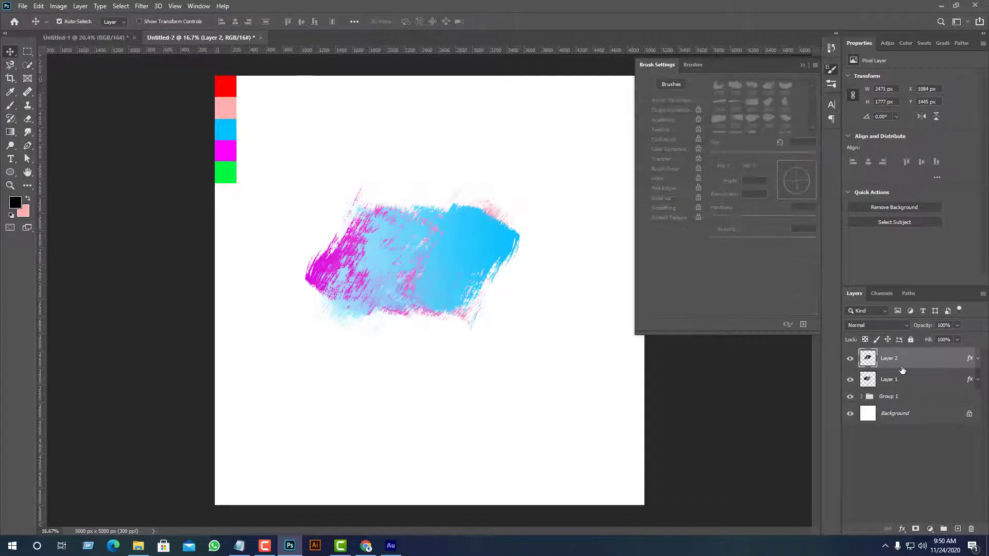
pyautogui.moveTo(888, 382); pyautogui.dragTo(888, 352)
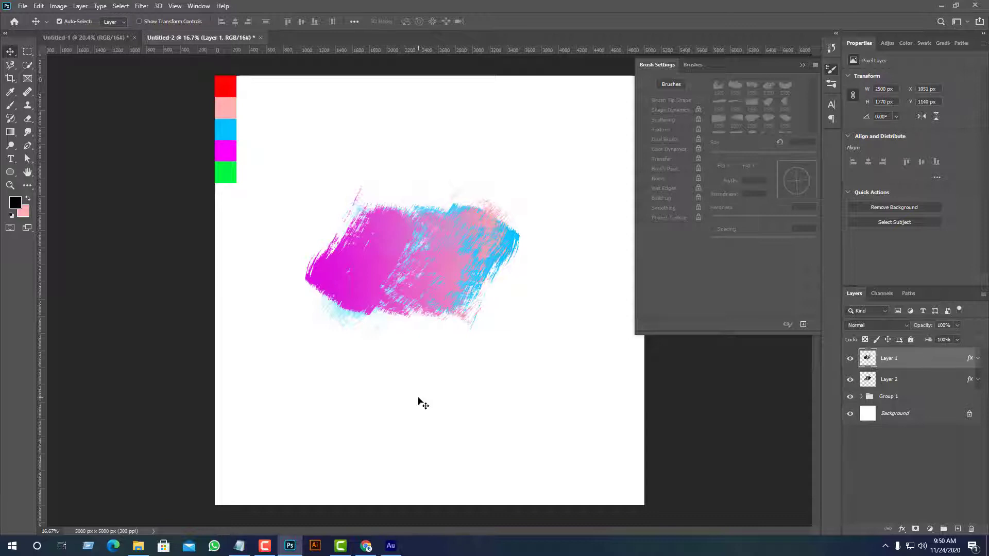
# Add a new empty layer between Layer 2 and Group 1 and choose the painter 5 brush
pyautogui.click(897, 397)
pyautogui.click(958, 530)
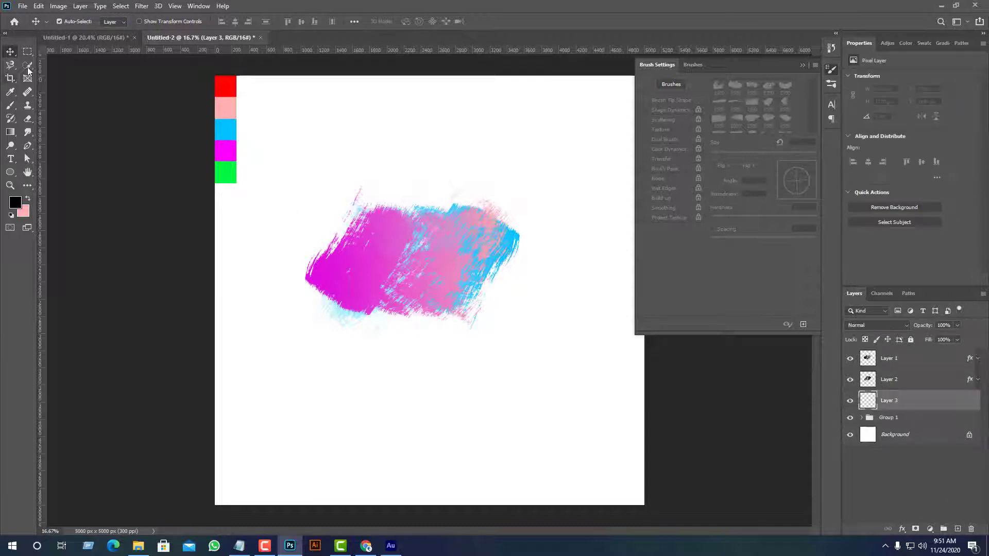
pyautogui.click(10, 106)
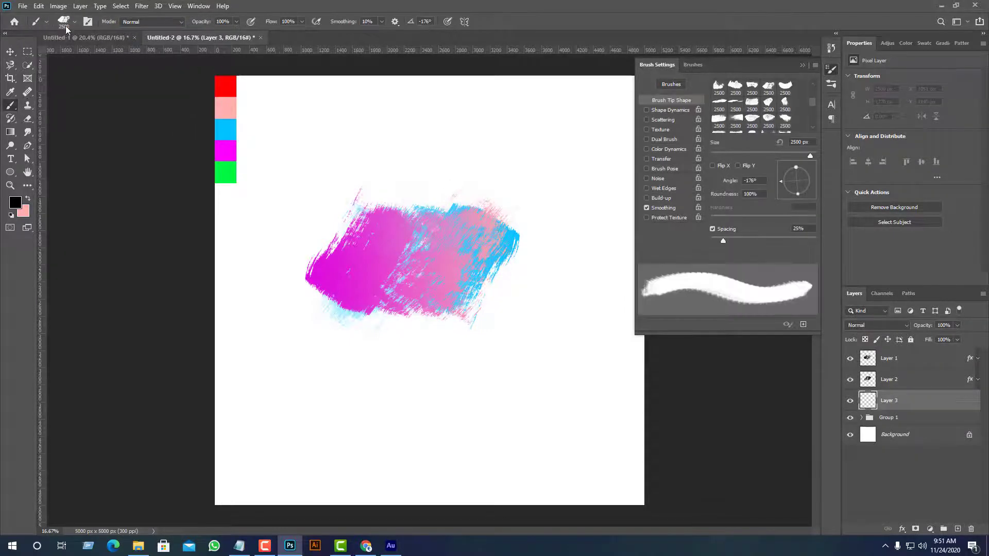
pyautogui.click(66, 23)
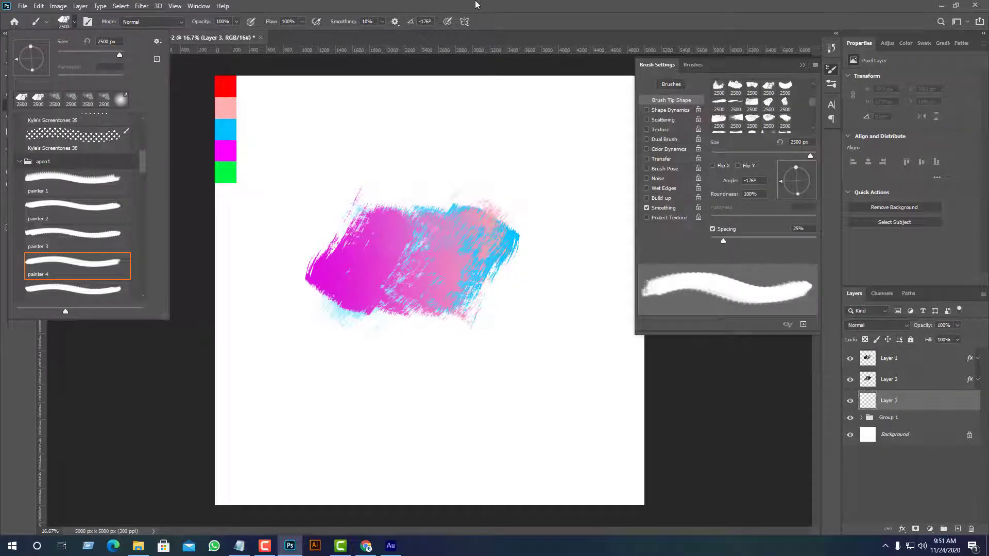
pyautogui.click(546, 17)
pyautogui.click(63, 25)
pyautogui.click(82, 287)
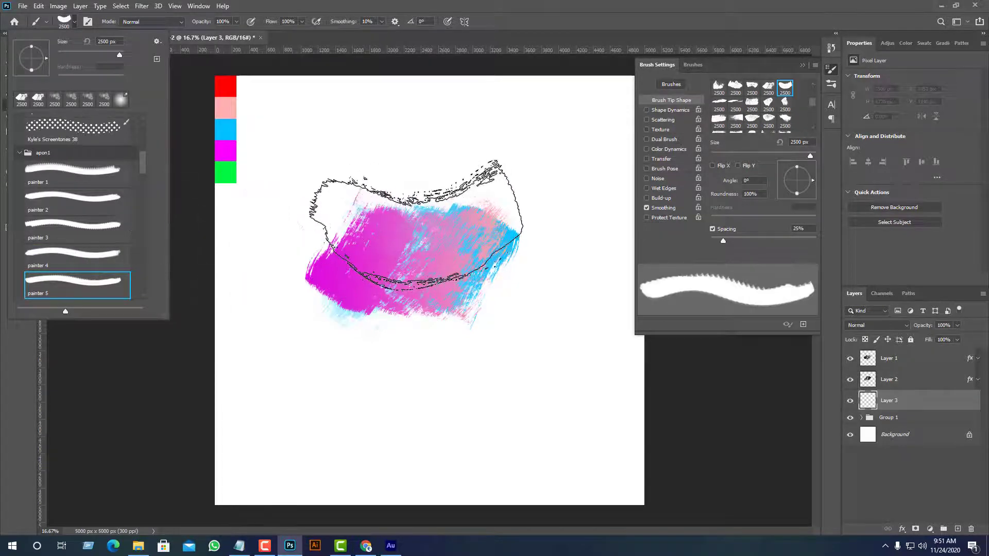
# Try the neighbouring painter brushes and choose the painter 8 brush
pyautogui.scroll(-3, 92, 279)
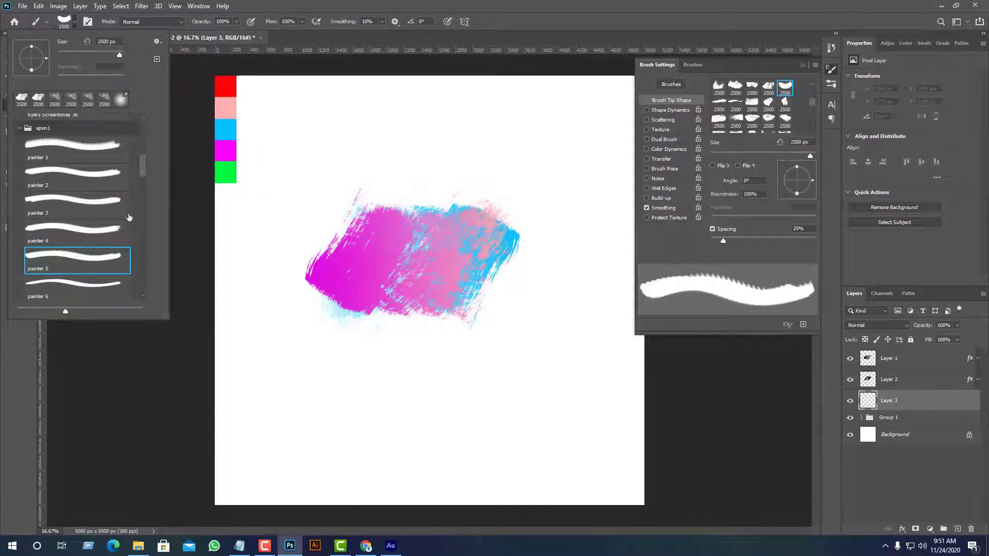
pyautogui.click(84, 262)
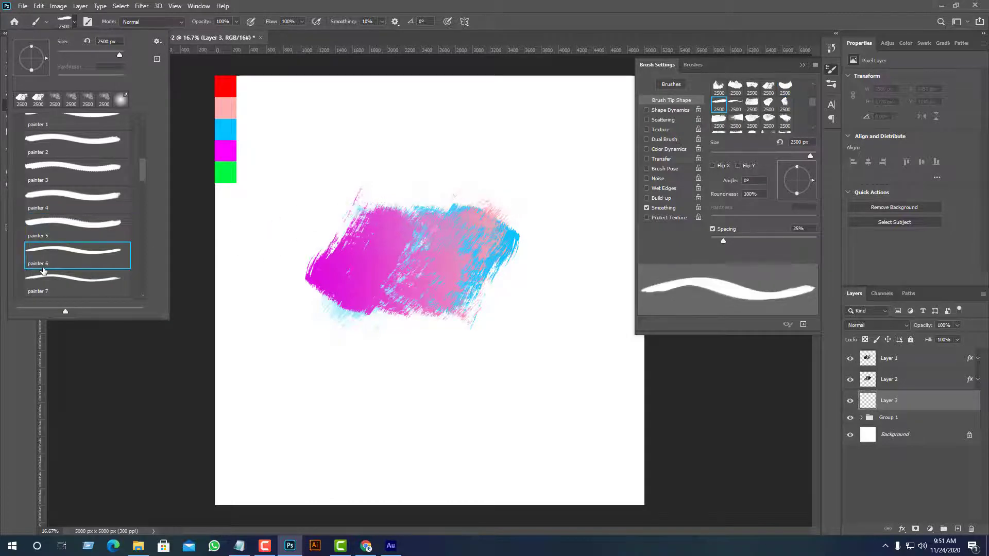
pyautogui.scroll(-4, 87, 247)
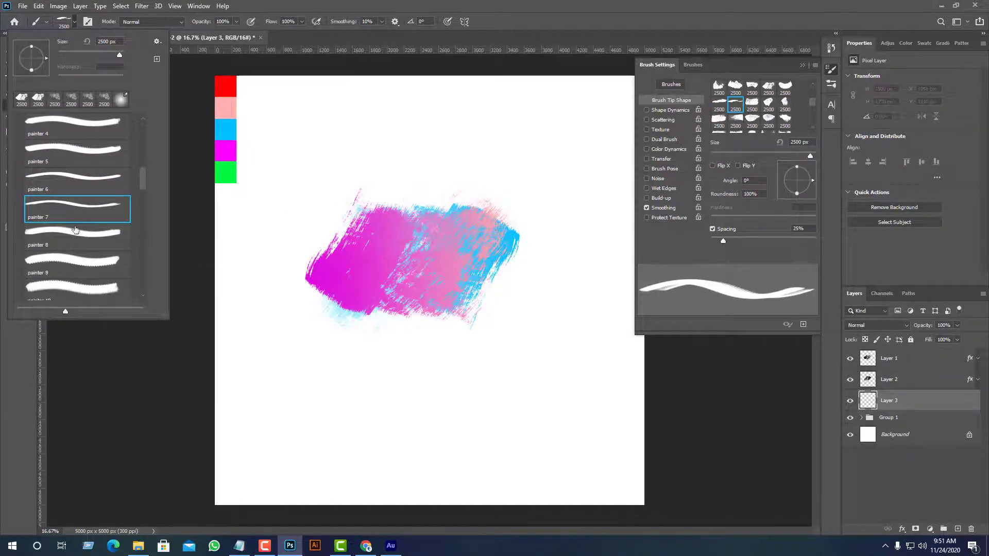
pyautogui.click(108, 241)
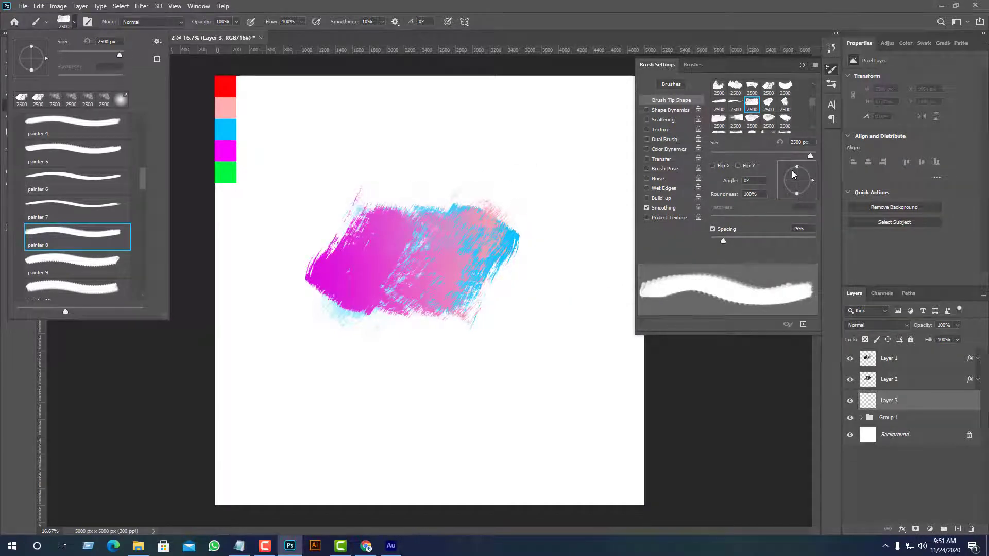
# Flatten the painter 8 brush tip to 61% roundness and set its size to about 2574 px
pyautogui.moveTo(799, 192); pyautogui.dragTo(798, 184)
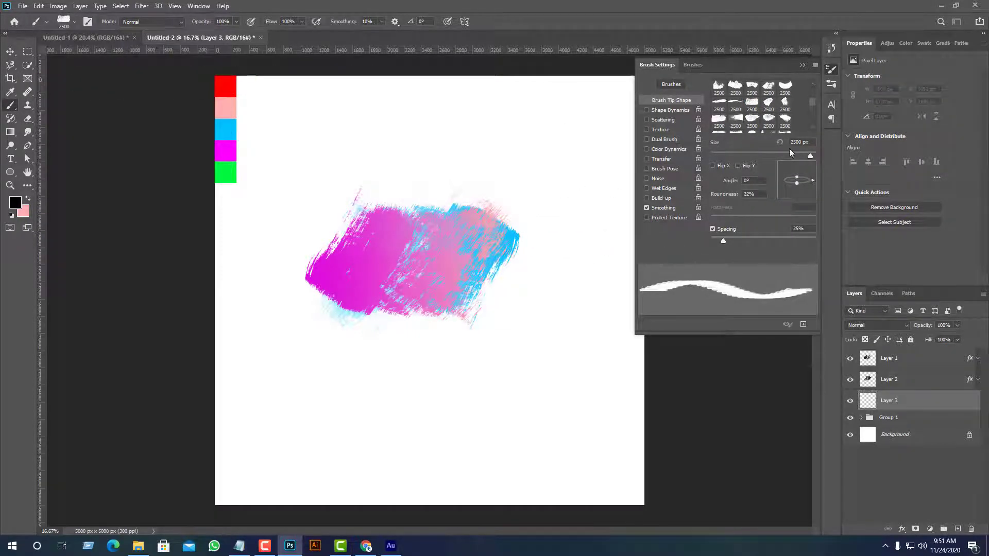
pyautogui.moveTo(785, 153)
pyautogui.mouseDown()
pyautogui.moveTo(737, 152)
pyautogui.moveTo(798, 156)
pyautogui.moveTo(798, 172)
pyautogui.mouseUp()
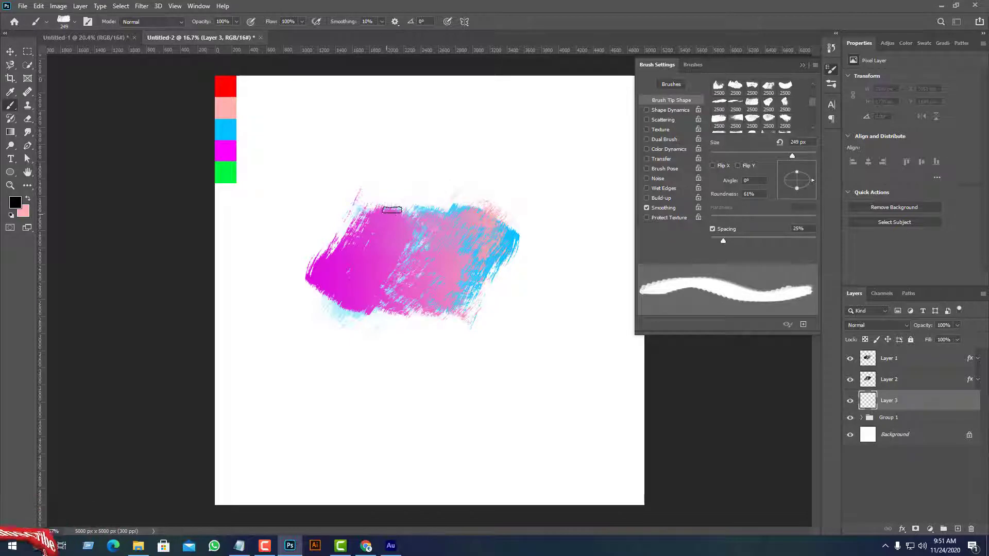
pyautogui.moveTo(392, 210); pyautogui.dragTo(461, 202)
pyautogui.hotkey('ctrl', 'z')
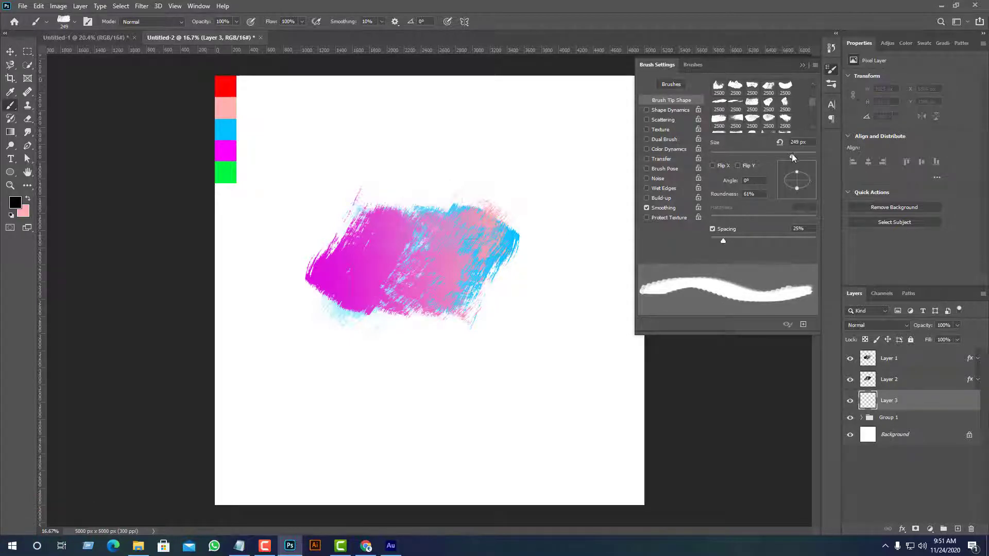
pyautogui.moveTo(792, 155); pyautogui.dragTo(810, 155)
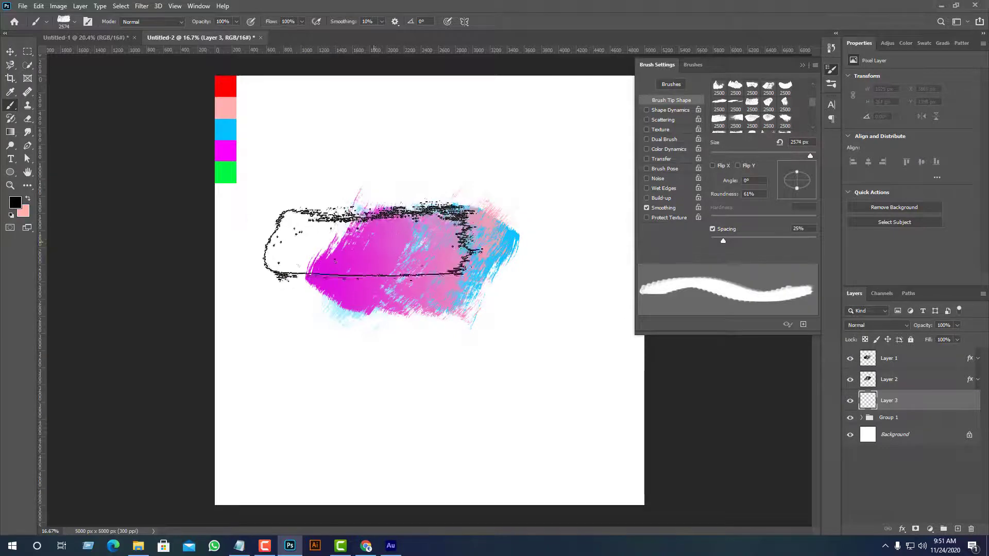
# Try black painter 8 stamps on Layer 3 behind the coloured shape and in the empty area below it
pyautogui.click(387, 226)
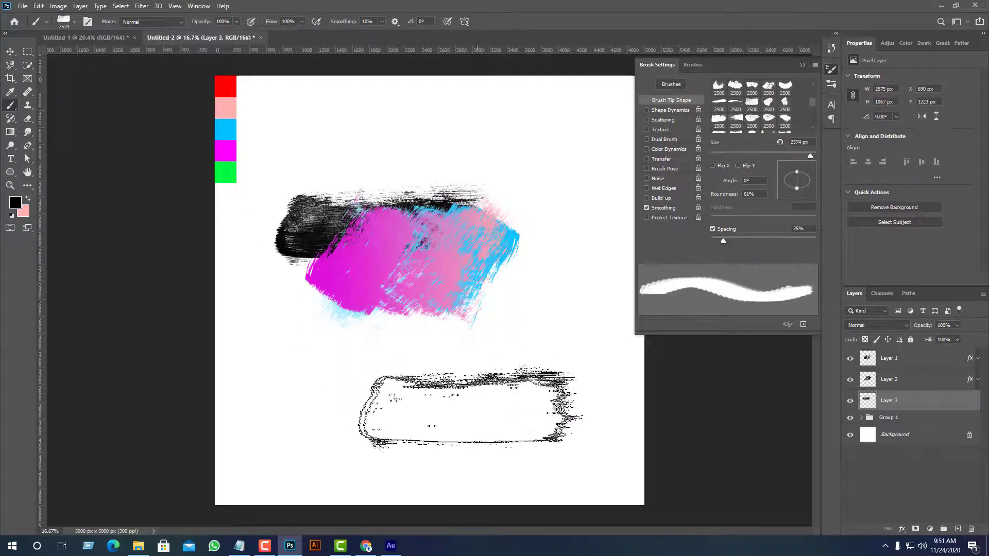
pyautogui.click(378, 281)
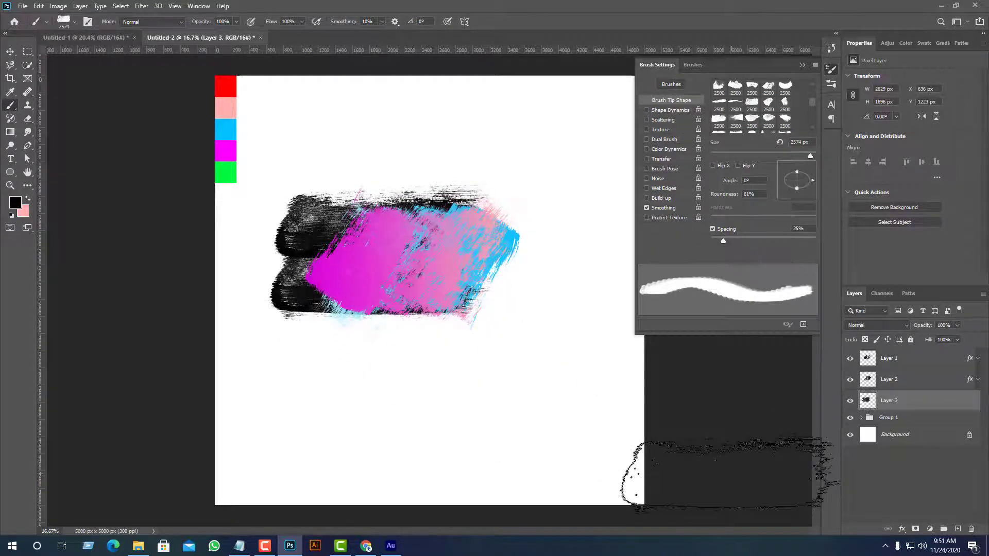
pyautogui.click(441, 407)
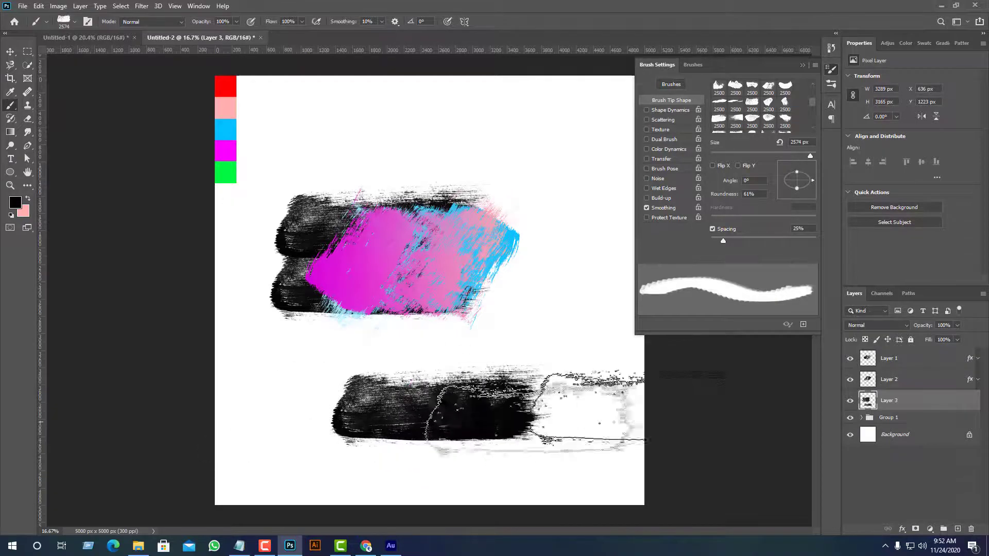
# Rotate the brush tip to -176°, try a stamp over the lower black one, and undo all black stamps on Layer 3
pyautogui.moveTo(813, 183)
pyautogui.mouseDown()
pyautogui.moveTo(796, 192)
pyautogui.moveTo(786, 181)
pyautogui.mouseUp()
pyautogui.click(433, 394)
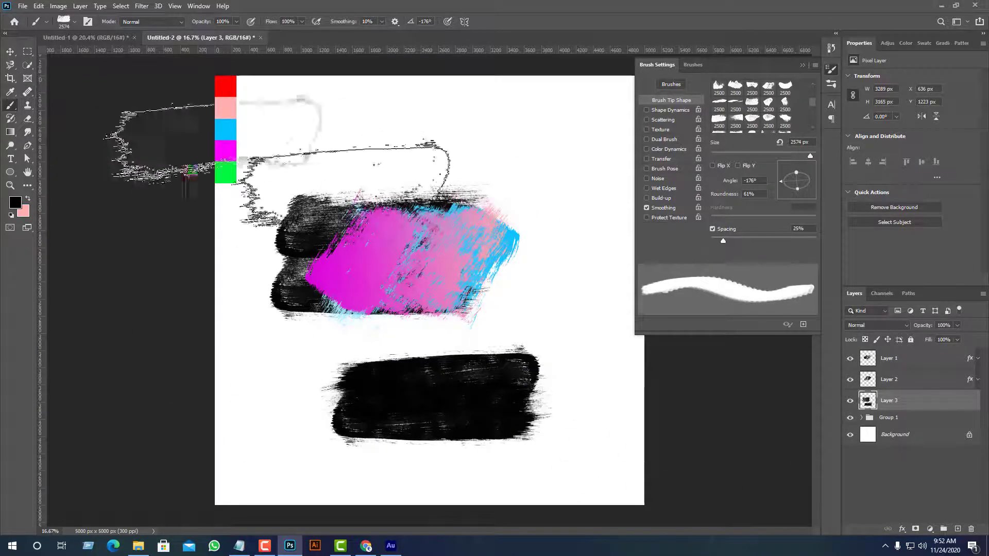
pyautogui.hotkey('ctrl', 'z')
pyautogui.hotkey('ctrl', 'z')
pyautogui.hotkey('ctrl', 'z')
pyautogui.hotkey('ctrl', 'z')
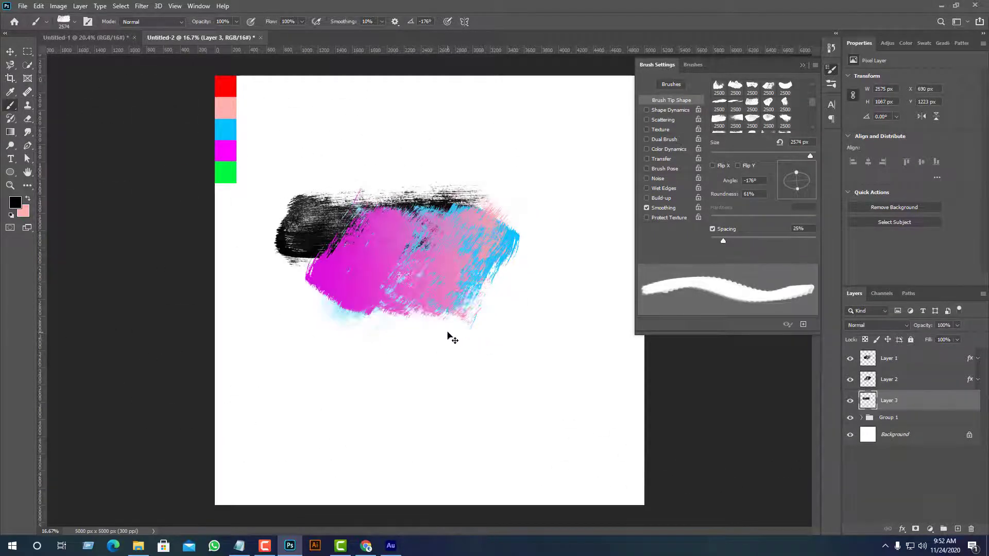
pyautogui.hotkey('ctrl', 'z')
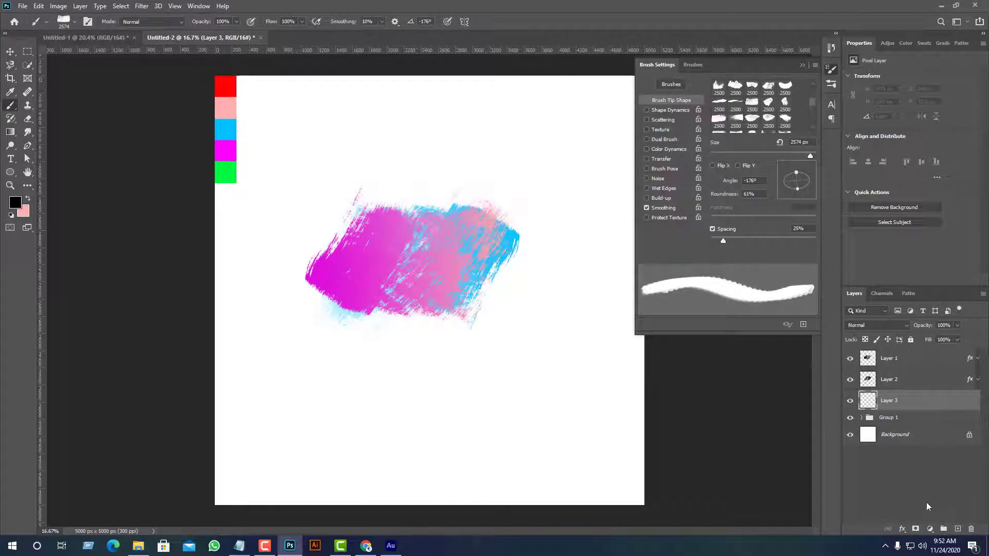
# Try a black stamp below the coloured shape with a new layer above Layer 3, and undo both
pyautogui.hotkey('ctrl', 'shift', 'z')
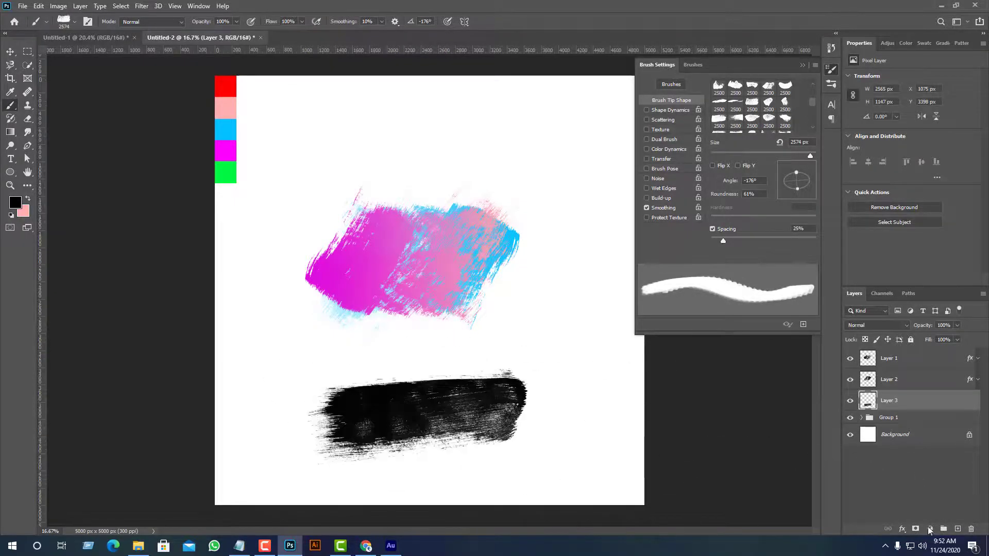
pyautogui.click(957, 529)
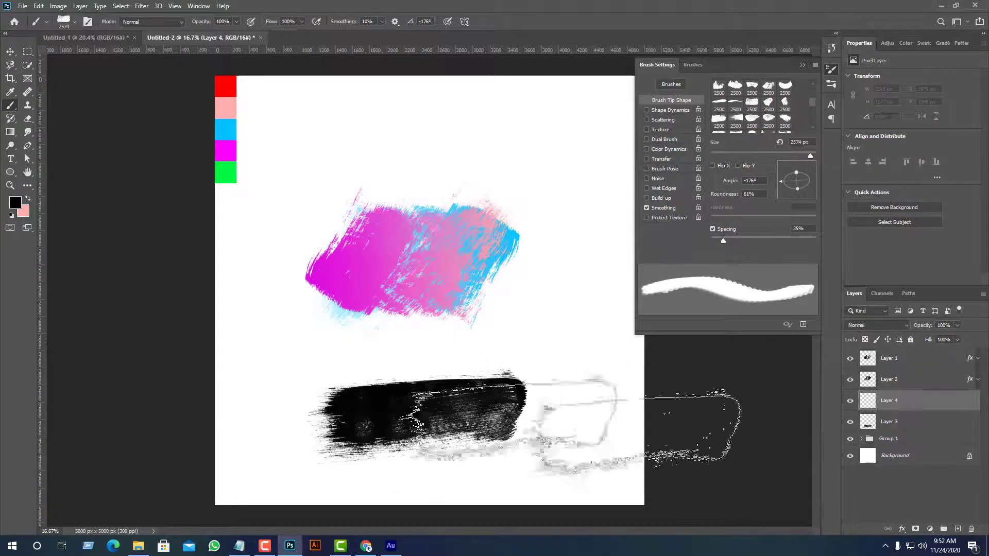
pyautogui.hotkey('ctrl', 'z')
pyautogui.hotkey('ctrl', 'z')
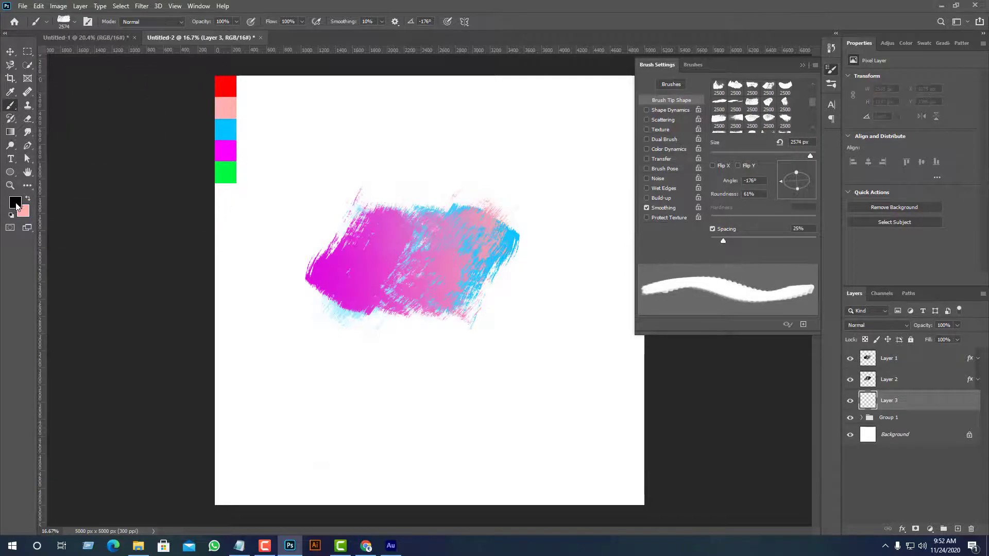
# Stamp the brush in pink below the coloured shape on Layer 3 and add a new layer above it
pyautogui.click(28, 199)
pyautogui.click(420, 418)
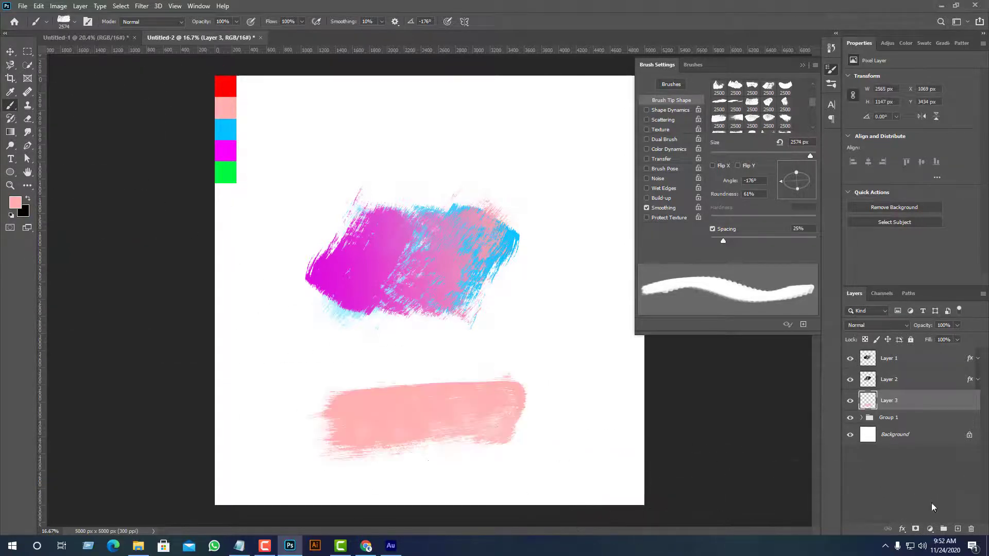
pyautogui.click(956, 528)
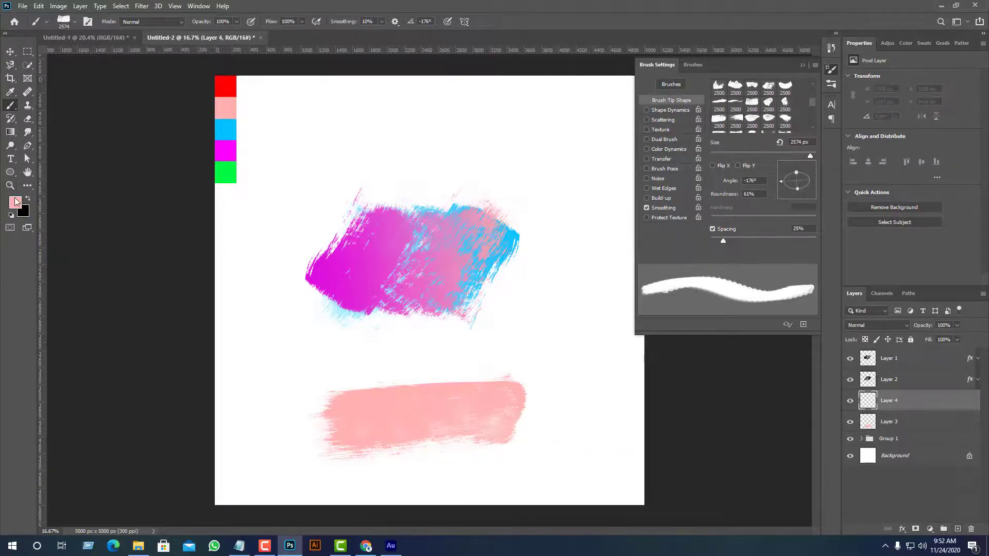
# Stamp the brush on Layer 4 over the pink stroke, using the blue sampled from the canvas swatches and a -4° brush angle
pyautogui.click(16, 201)
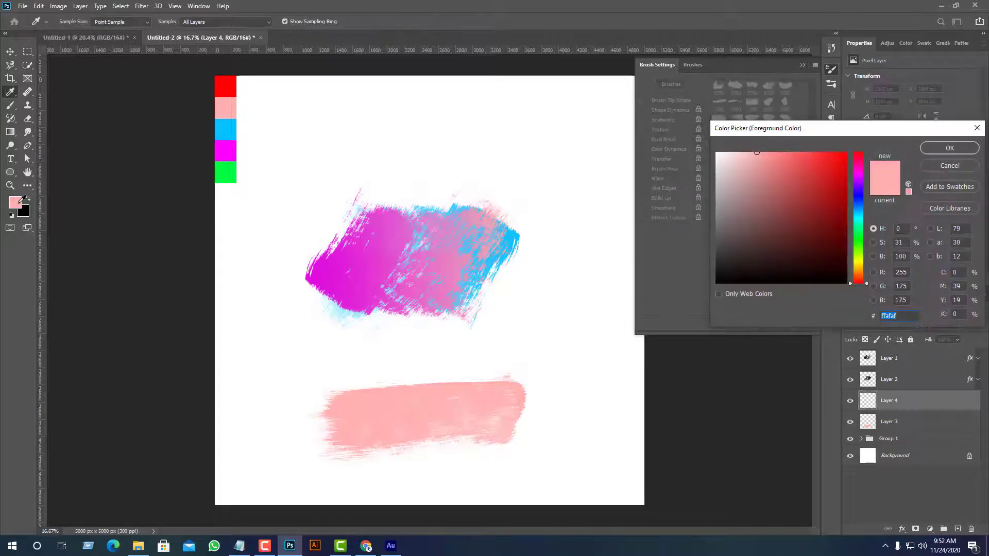
pyautogui.click(227, 129)
pyautogui.click(950, 148)
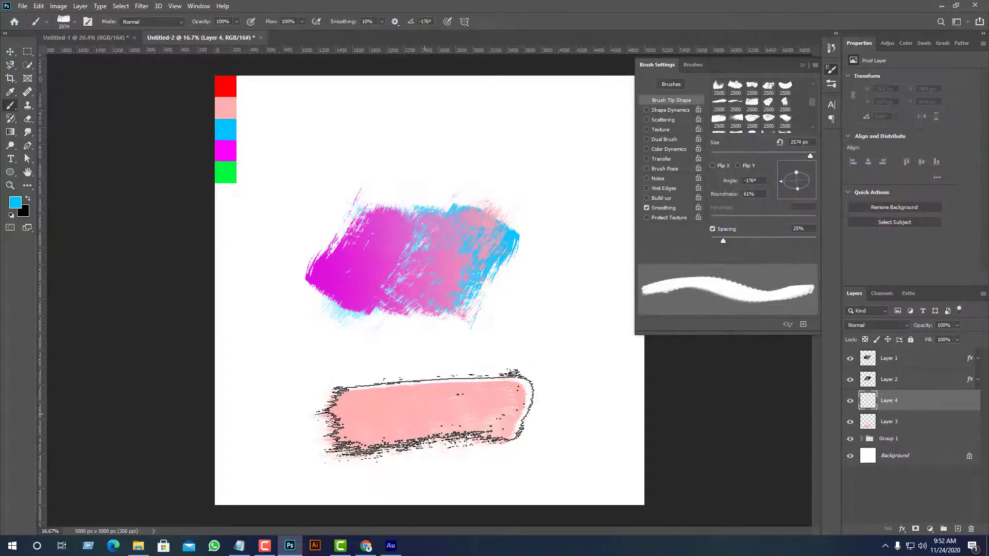
pyautogui.moveTo(787, 185); pyautogui.dragTo(809, 182)
pyautogui.click(429, 405)
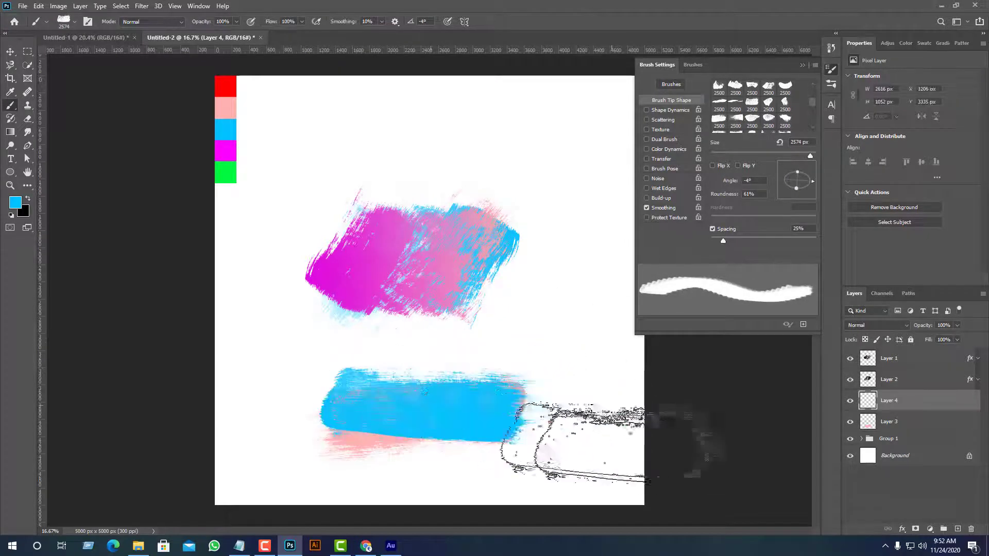
# Group the two lower stamp layers together, and group the two upper stamp layers separately
pyautogui.click(10, 51)
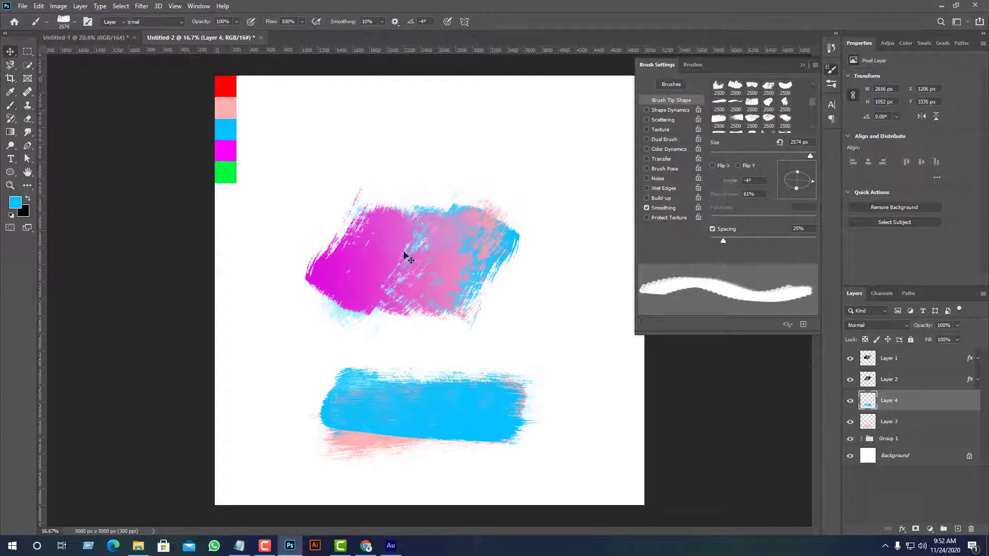
pyautogui.keyDown('shift'); pyautogui.click(405, 389); pyautogui.keyUp('shift')
pyautogui.hotkey('ctrl', 'g')
pyautogui.moveTo(509, 337); pyautogui.dragTo(359, 220)
pyautogui.hotkey('ctrl', 'g')
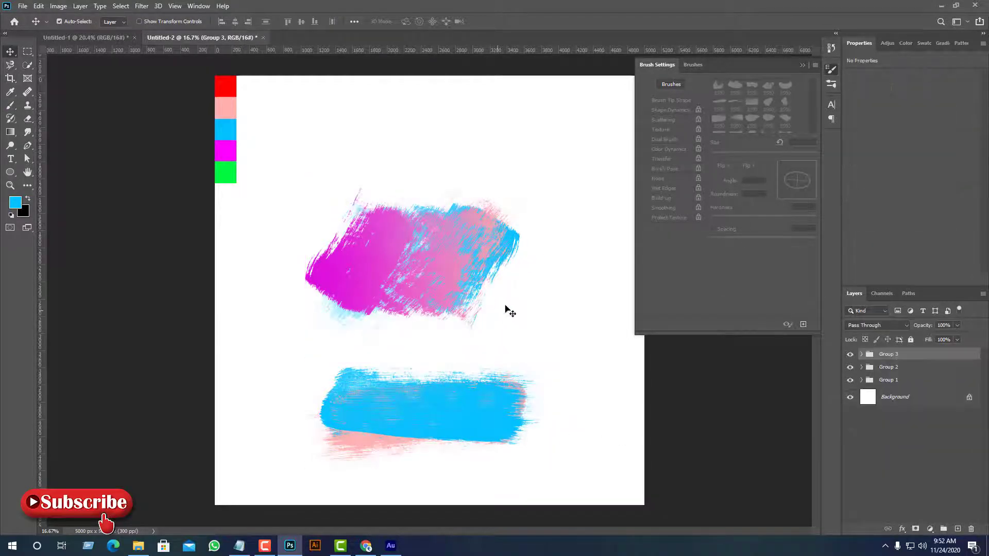
# Switch to Notepad and copy the "Strude Fashion" line from the notes
pyautogui.scroll(1, 514, 267)
pyautogui.scroll(-3, 532, 477)
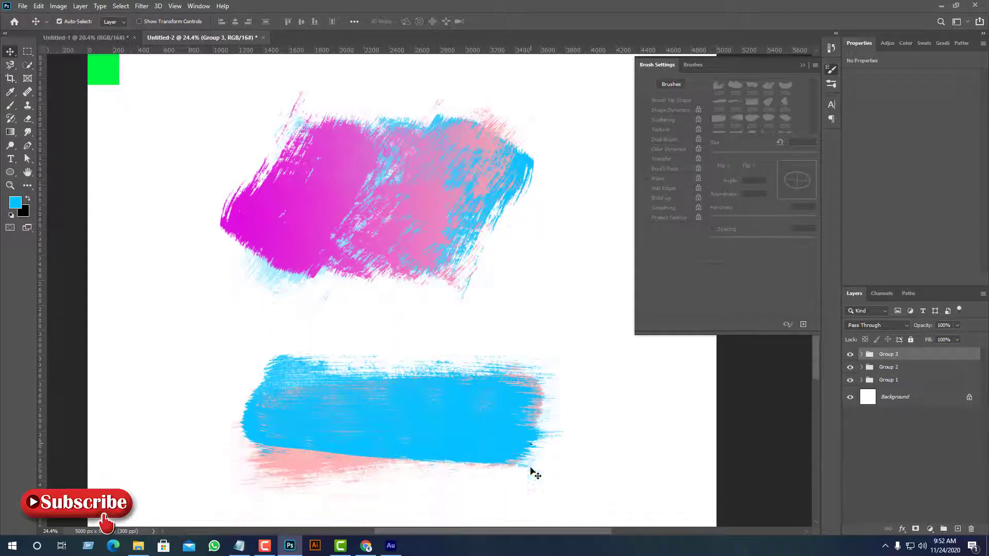
pyautogui.click(239, 546)
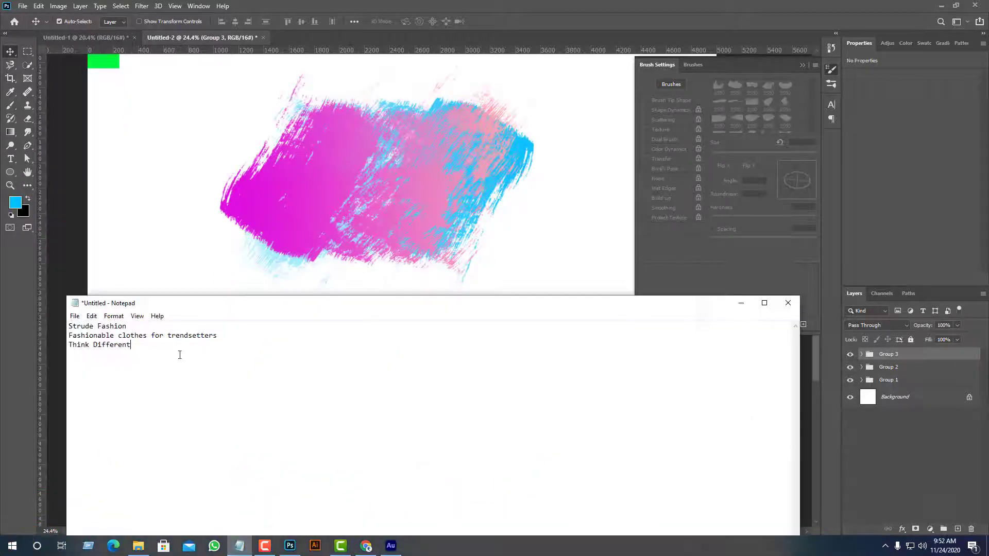
pyautogui.moveTo(128, 326); pyautogui.dragTo(71, 328)
# Switch back to Photoshop and add the text "Strude Fashion" in the empty area beside the upper brush shape
pyautogui.click(11, 50)
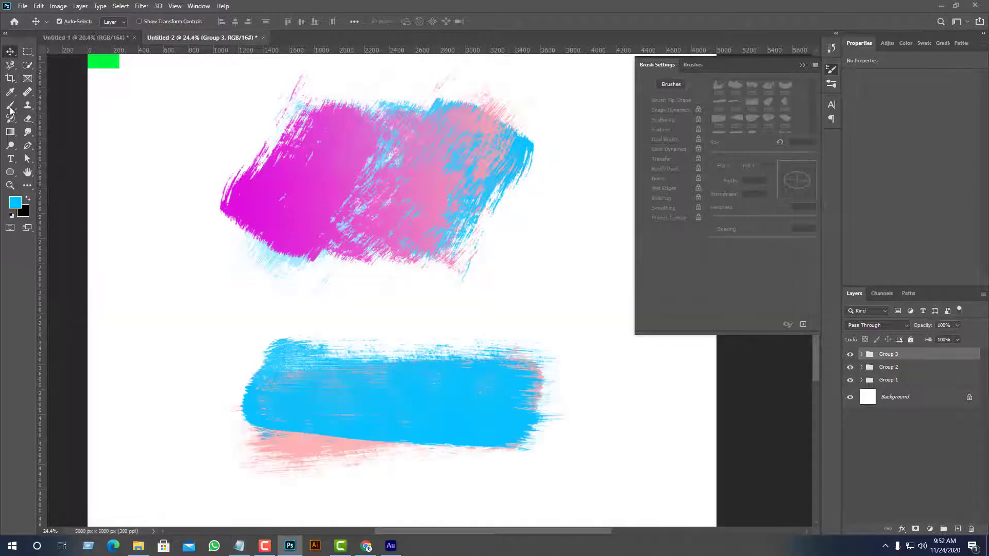
pyautogui.click(12, 163)
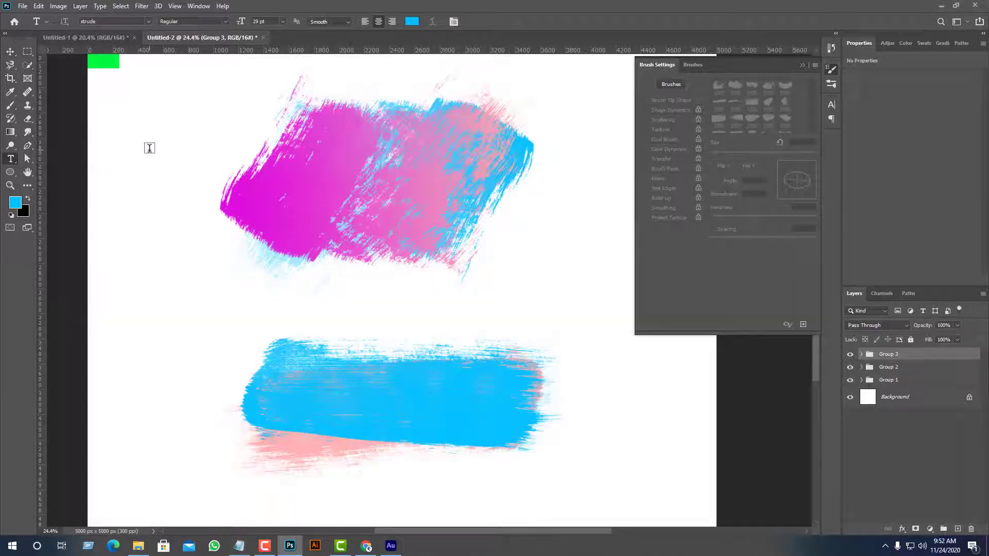
pyautogui.click(149, 152)
pyautogui.write('Strude Fashion')
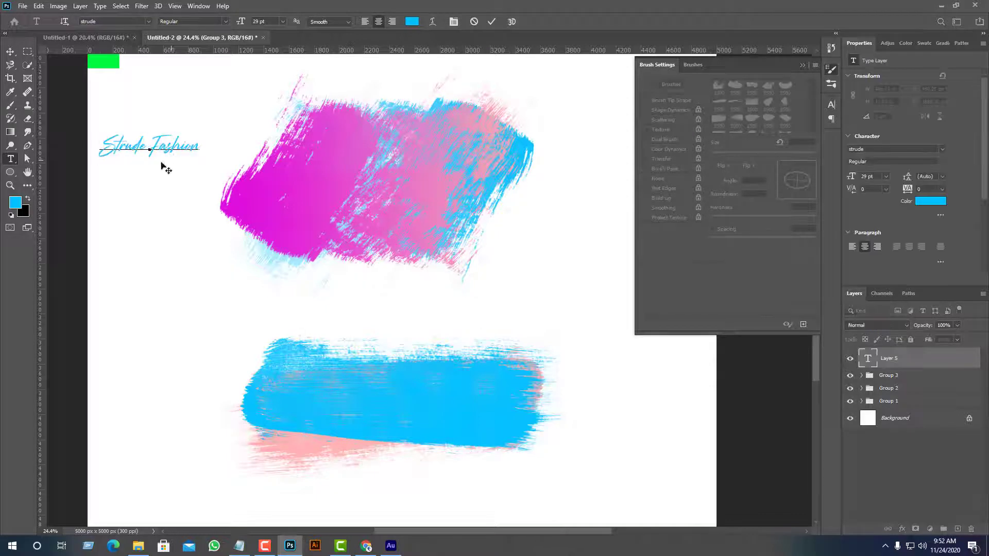
# Position the Strude Fashion text over the upper brush shape and enlarge it to about 2276 px wide
pyautogui.click(10, 54)
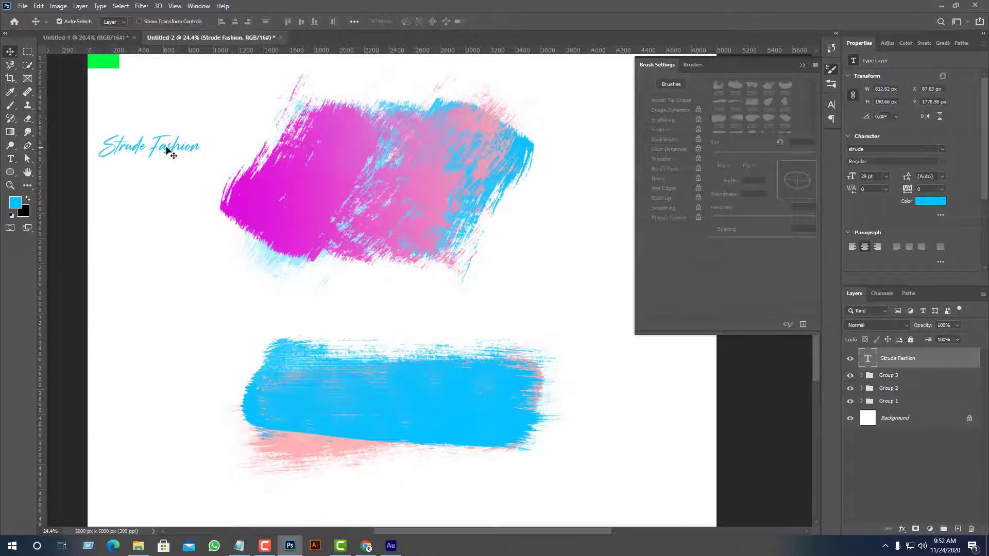
pyautogui.moveTo(170, 152)
pyautogui.mouseDown()
pyautogui.moveTo(404, 183)
pyautogui.moveTo(382, 182)
pyautogui.mouseUp()
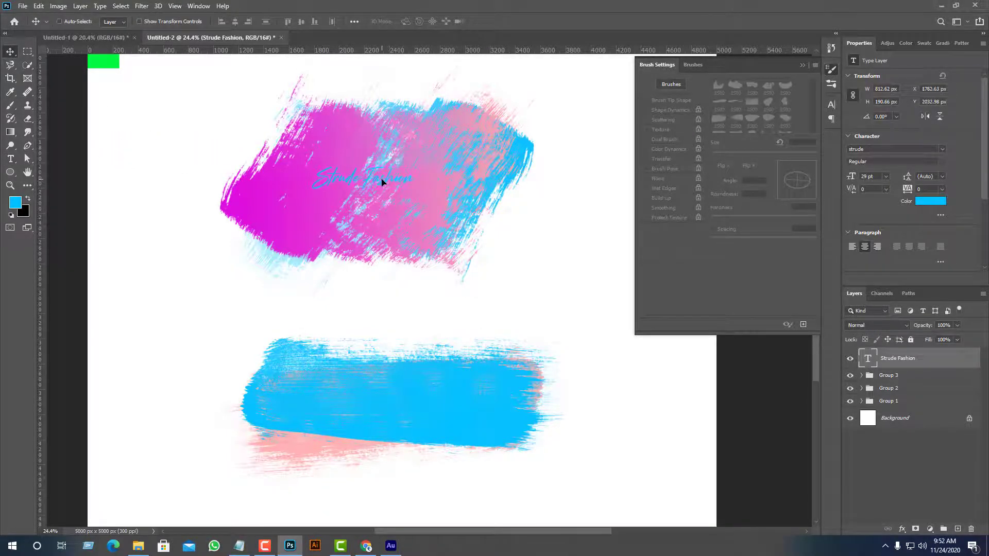
pyautogui.hotkey('ctrl', 't')
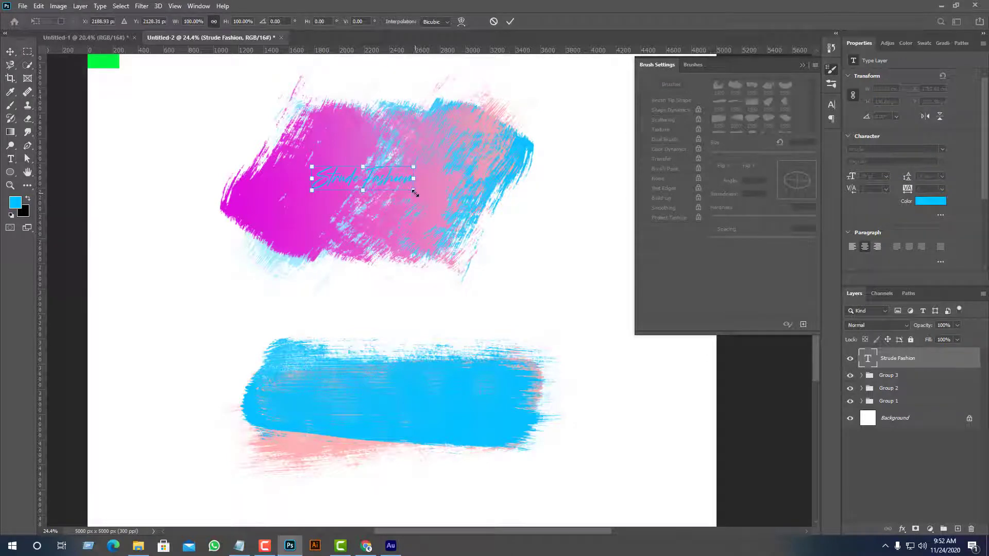
pyautogui.moveTo(415, 193); pyautogui.dragTo(507, 217)
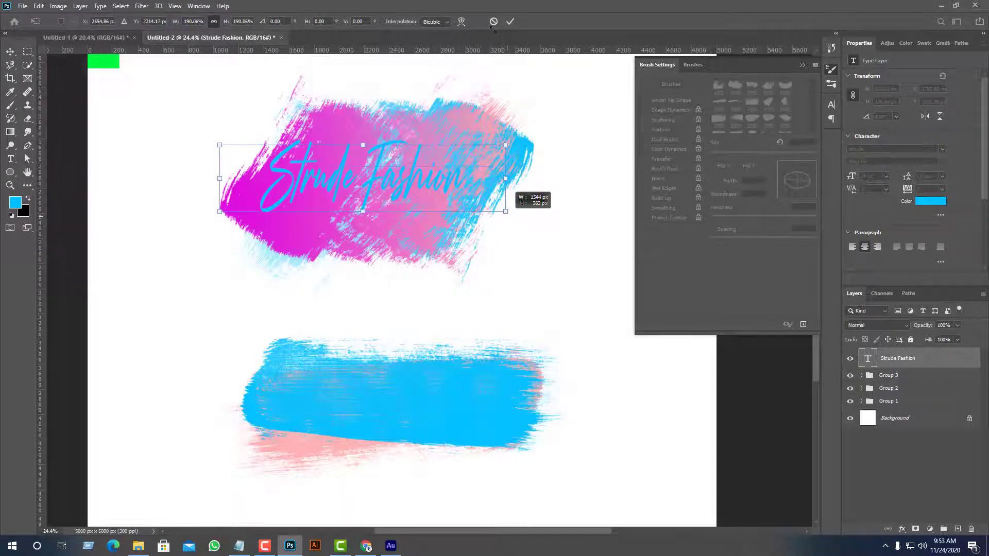
pyautogui.click(510, 21)
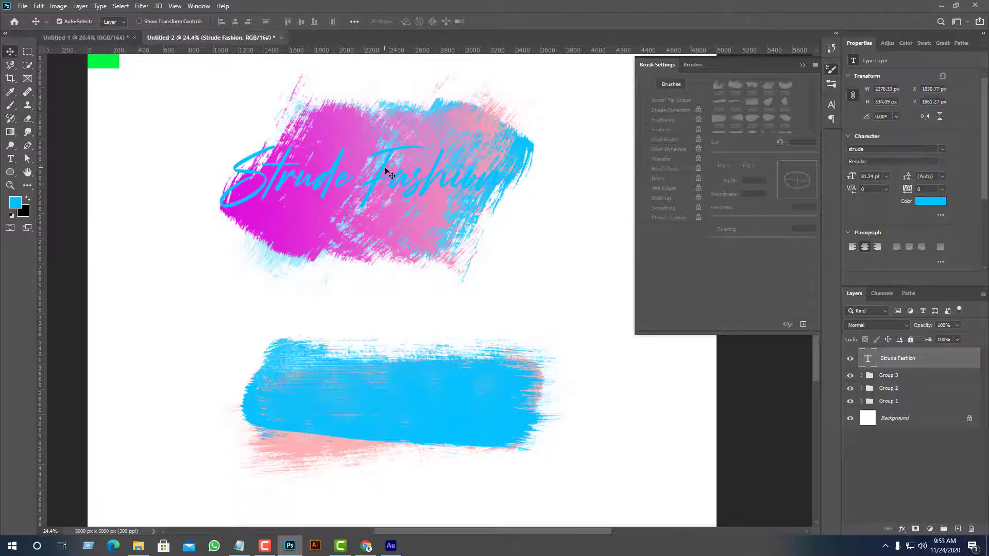
pyautogui.moveTo(390, 174); pyautogui.dragTo(406, 169)
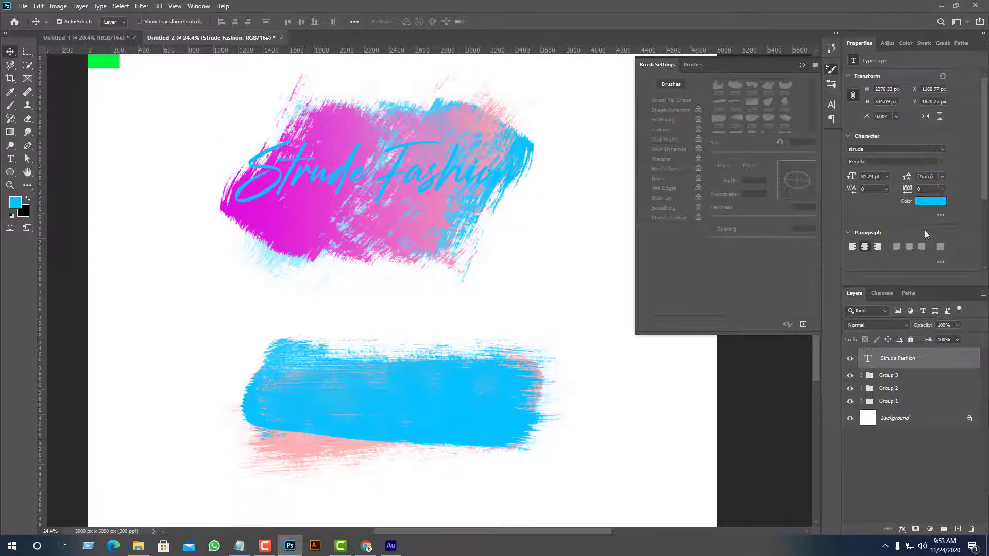
# Change the colour of the Strude Fashion text to black (000000)
pyautogui.doubleClick(868, 359)
pyautogui.click(413, 21)
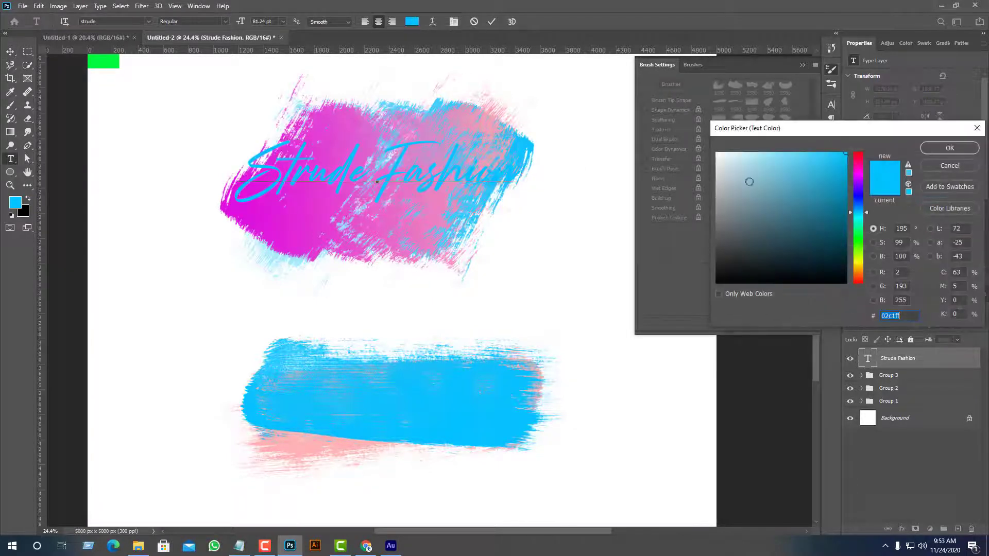
pyautogui.write('000000')
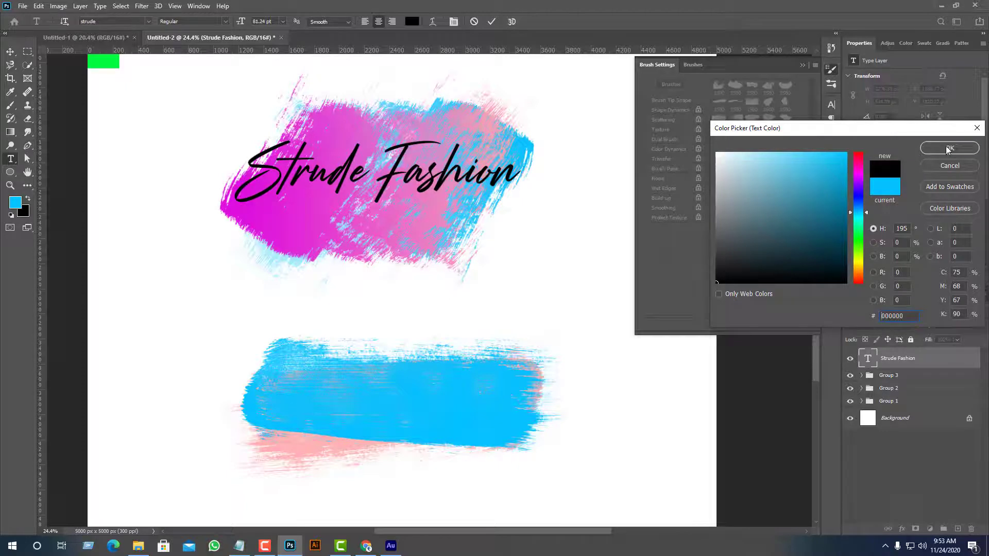
pyautogui.click(948, 149)
pyautogui.click(11, 51)
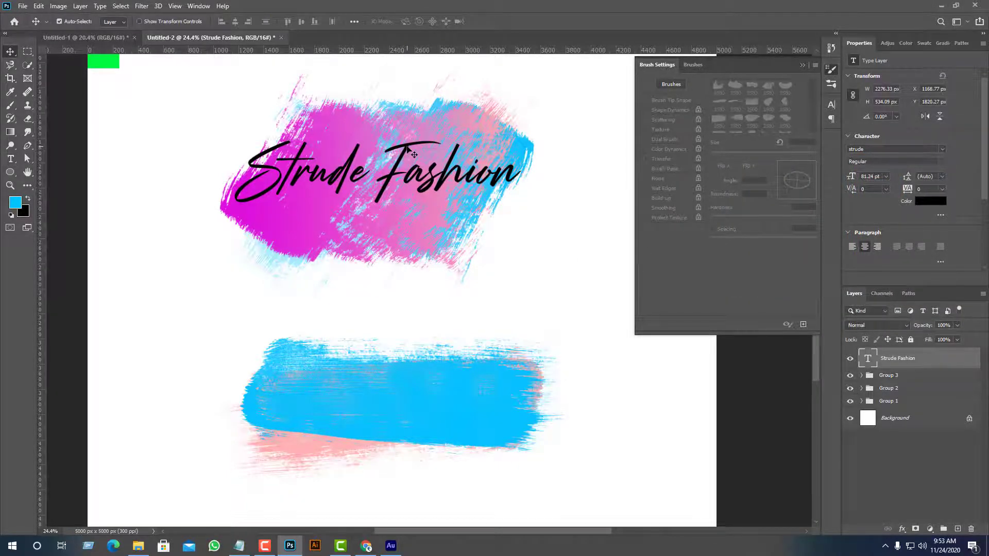
# Duplicate the Strude Fashion text onto the lower brush shape and reduce the copy to about 1968 px wide
pyautogui.moveTo(409, 152); pyautogui.dragTo(425, 367)
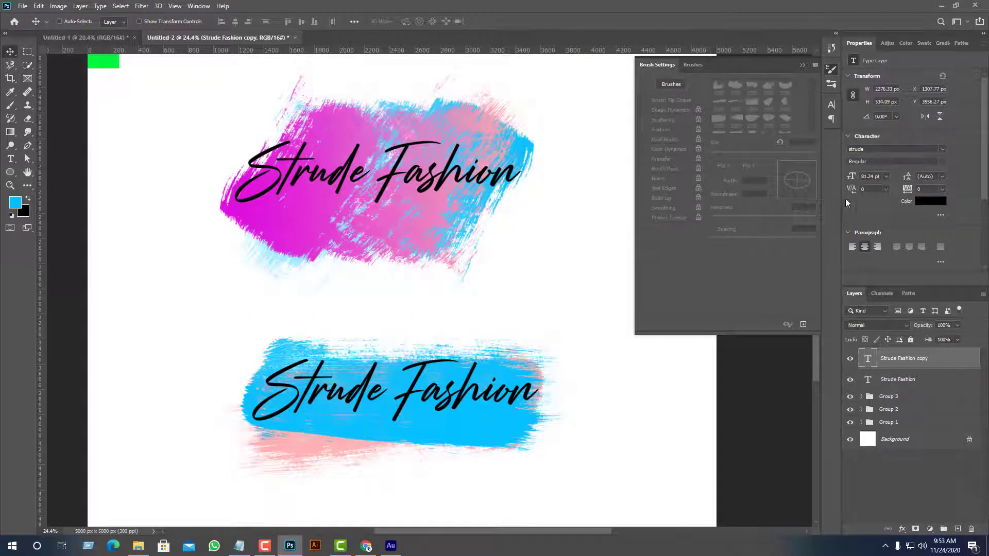
pyautogui.click(887, 177)
pyautogui.click(873, 174)
pyautogui.press('Return')
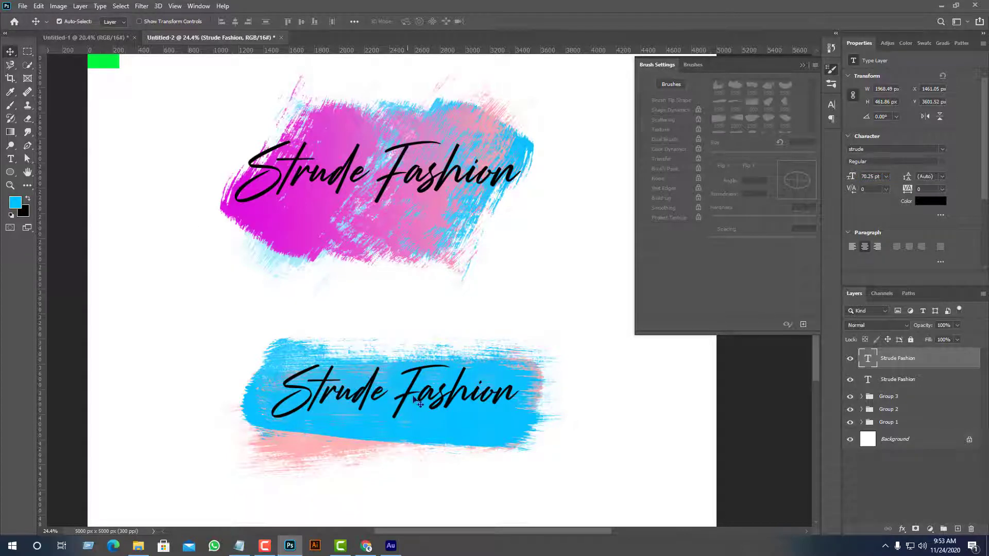
pyautogui.moveTo(422, 380); pyautogui.dragTo(423, 380)
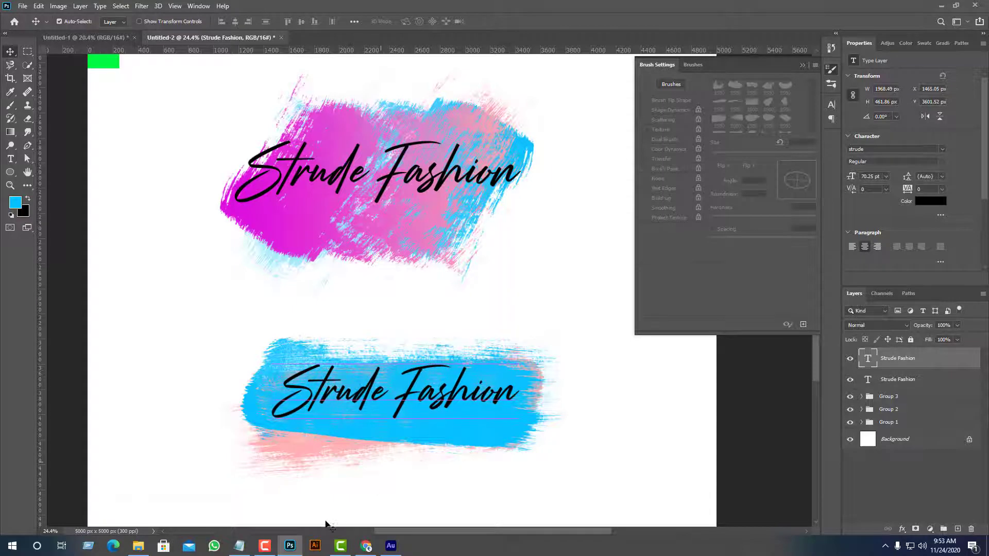
# Switch to Notepad and copy the "Think Different" line from the notes
pyautogui.click(240, 547)
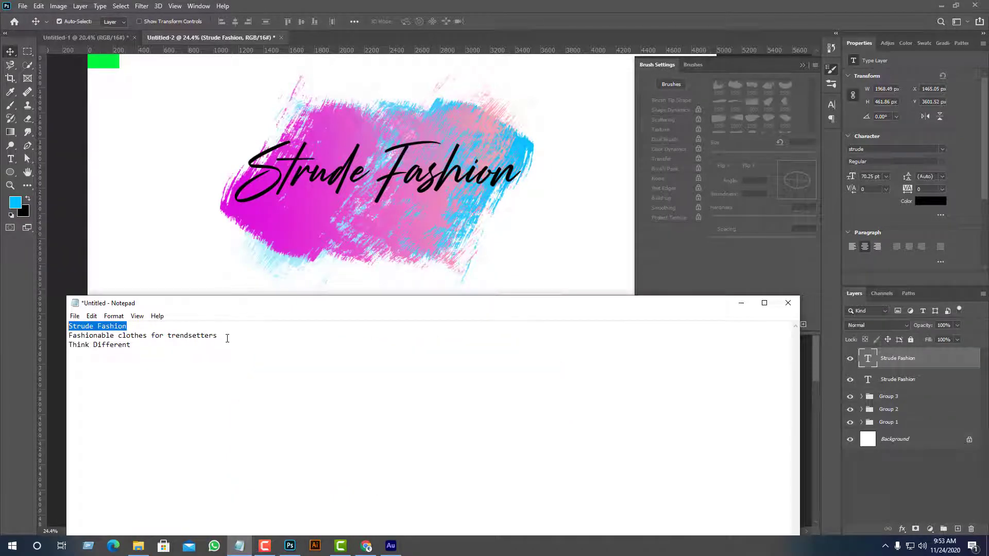
pyautogui.moveTo(227, 335); pyautogui.dragTo(69, 336)
pyautogui.moveTo(132, 345); pyautogui.dragTo(45, 345)
pyautogui.hotkey('ctrl', 'c')
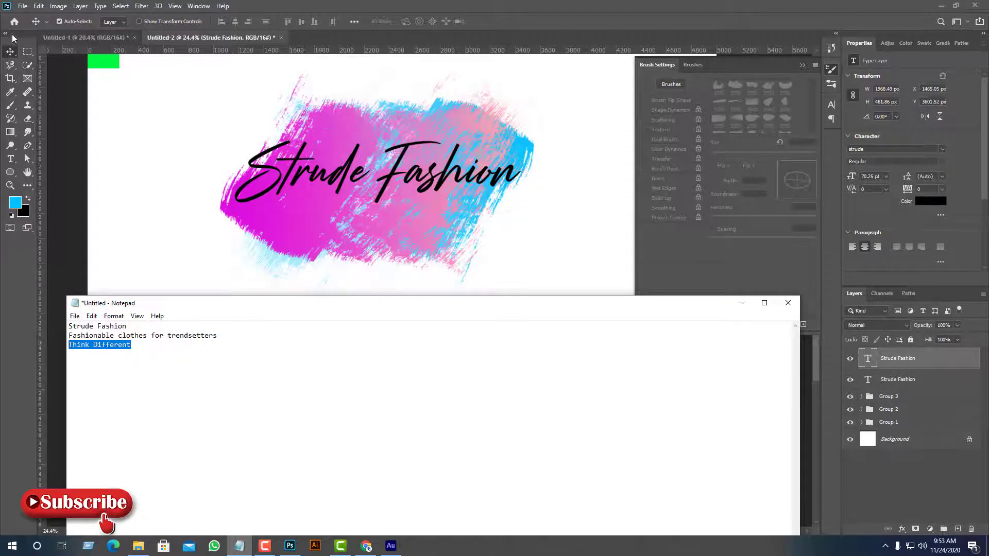
# Switch back to Photoshop, add the text "Think Different" and place it beneath the upper Strude Fashion text
pyautogui.click(9, 57)
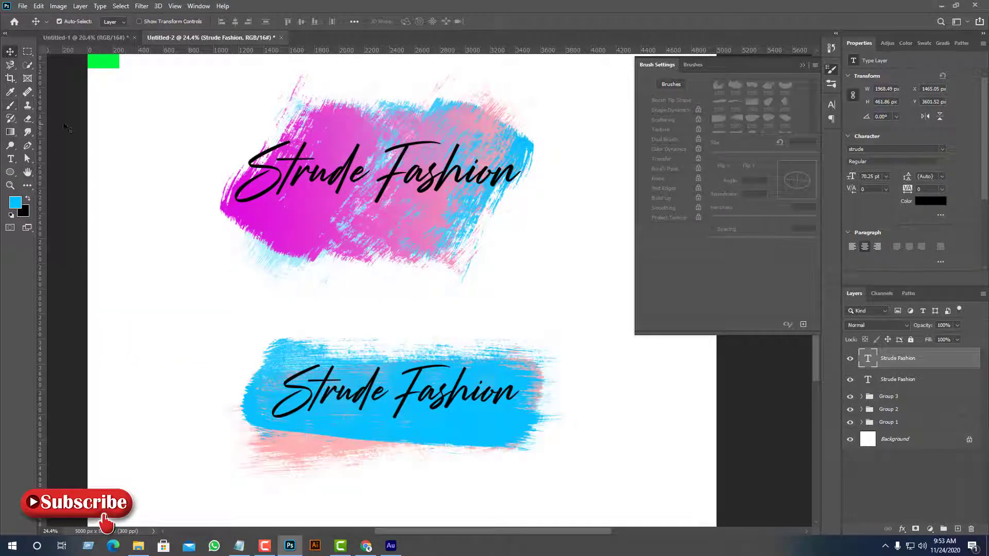
pyautogui.click(10, 159)
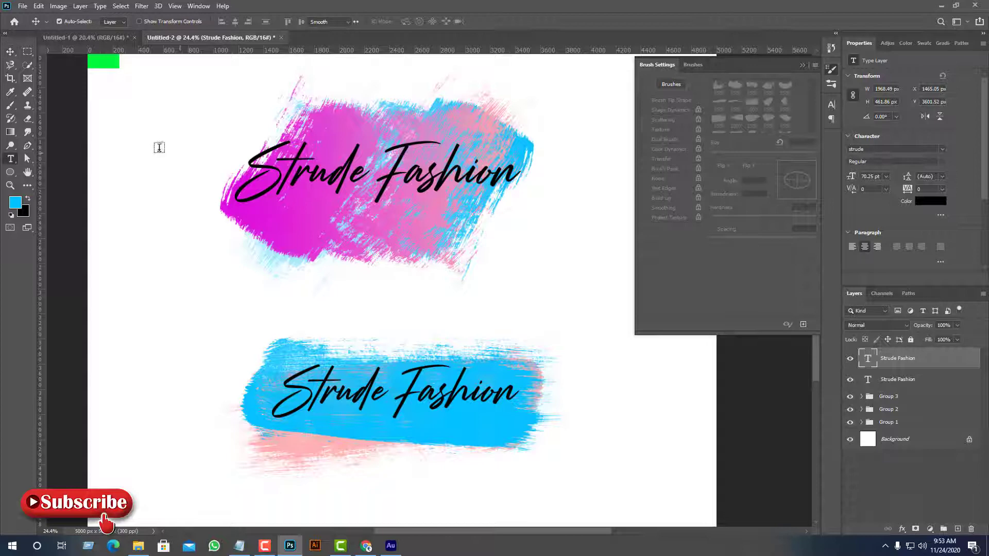
pyautogui.click(133, 140)
pyautogui.hotkey('ctrl', 'v')
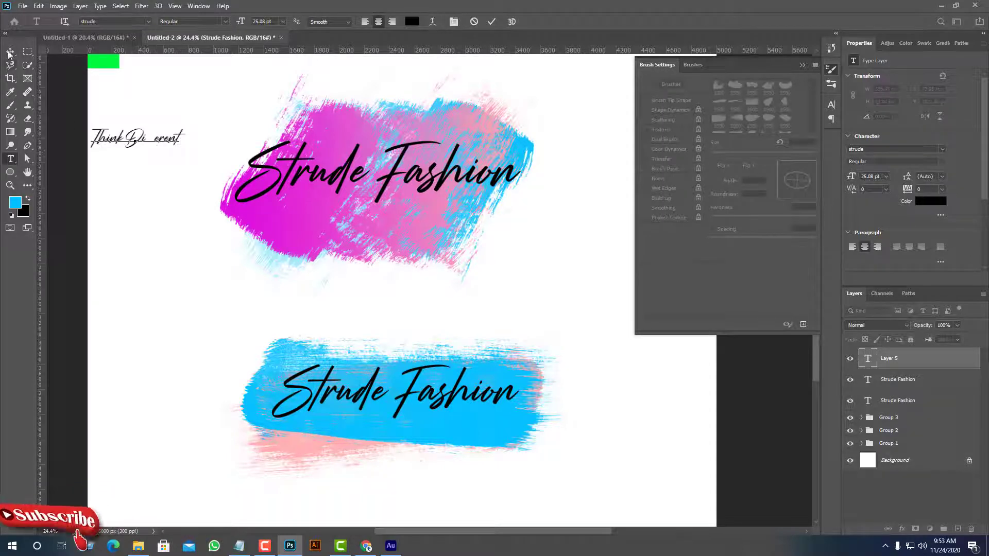
pyautogui.moveTo(135, 135); pyautogui.dragTo(357, 210)
# Set the Think Different text in the Josefin Sans font with the Bold style
pyautogui.click(10, 158)
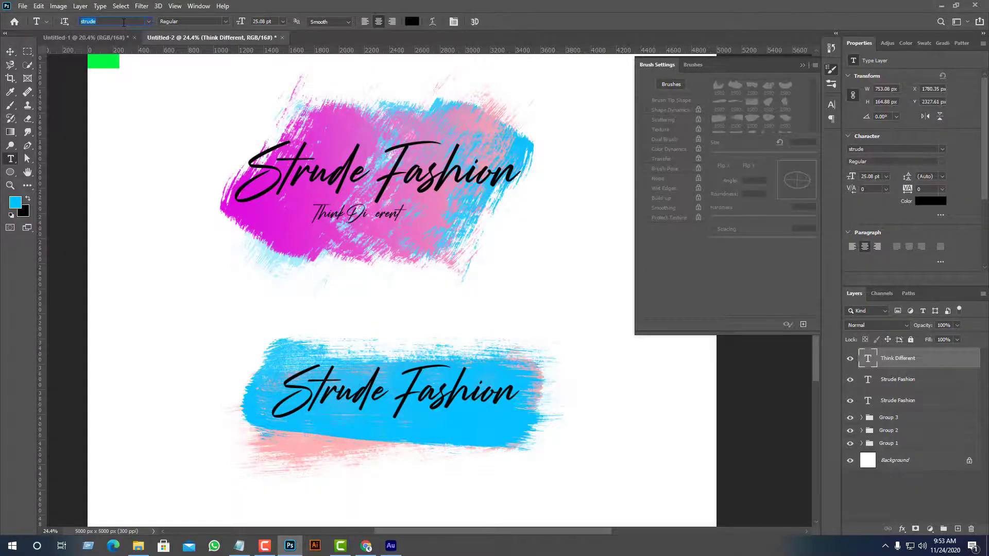
pyautogui.write('jos')
pyautogui.press('Return')
pyautogui.click(228, 21)
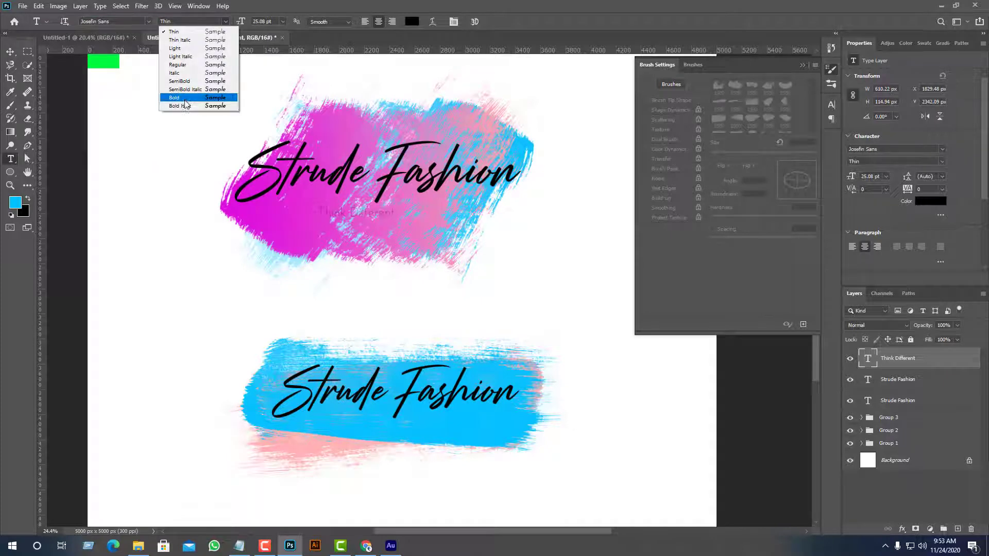
pyautogui.click(185, 99)
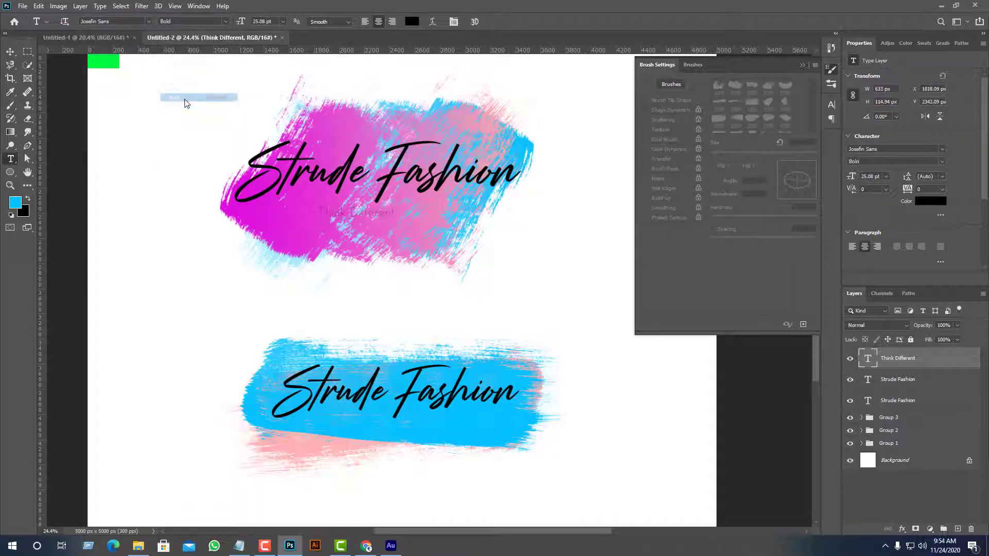
# Set the tracking of the Think Different text to 200 and turn on Faux Bold
pyautogui.click(453, 22)
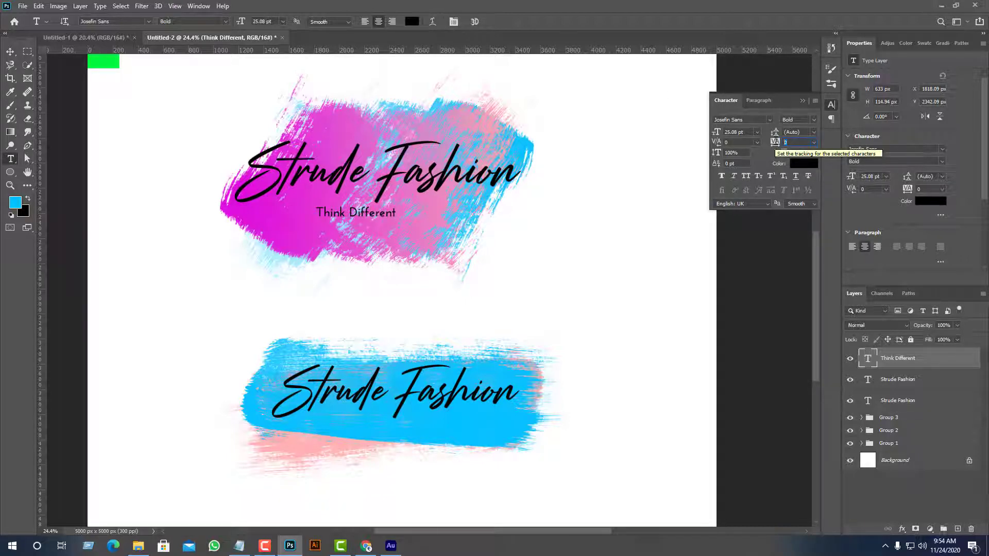
pyautogui.write('200')
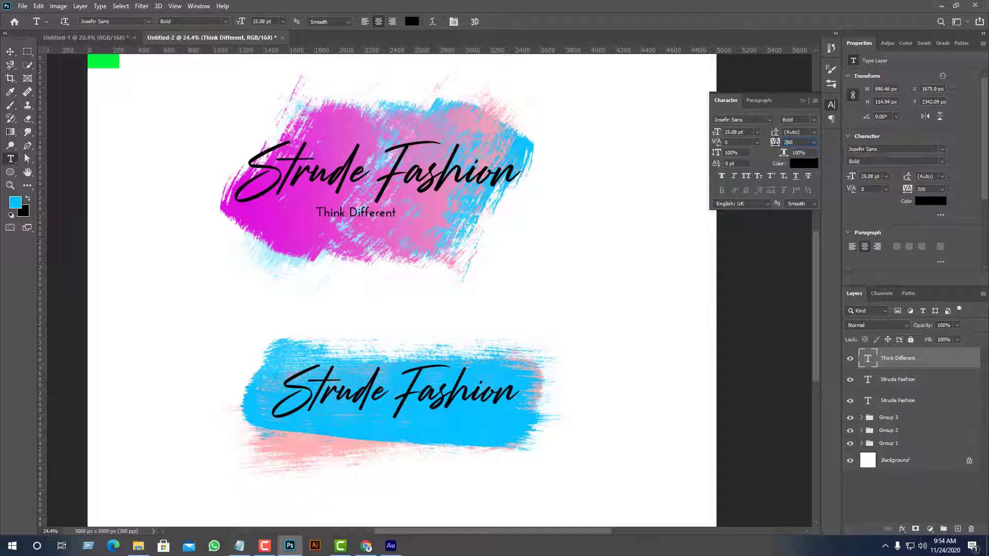
pyautogui.press('Return')
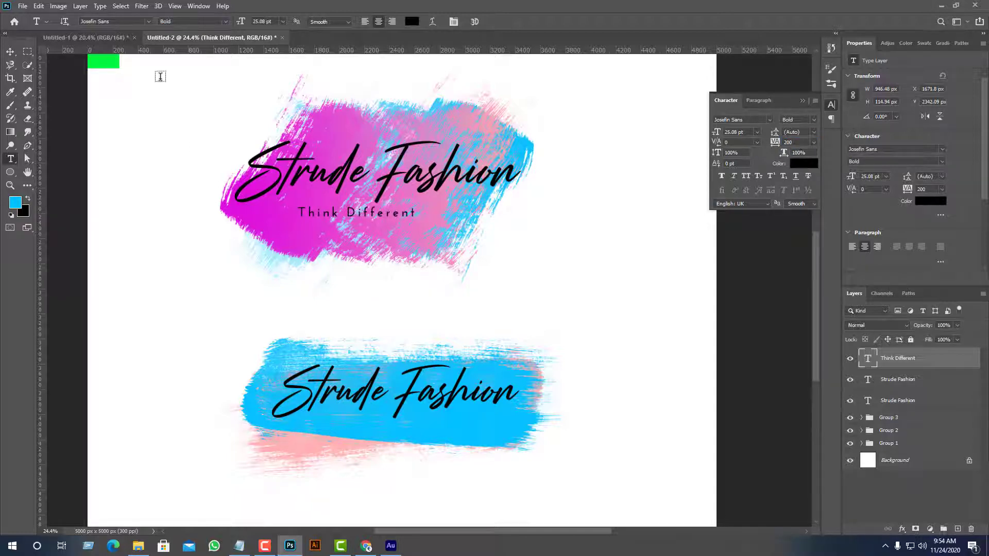
pyautogui.click(722, 176)
# Enlarge the Think Different text beneath the upper Strude Fashion text to about 1369 px wide
pyautogui.click(10, 54)
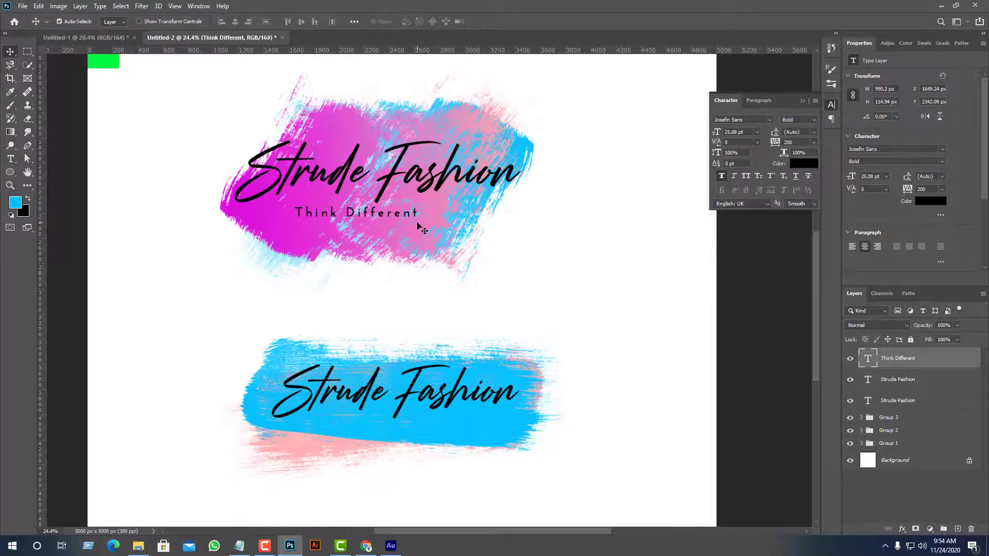
pyautogui.hotkey('ctrl', 't')
pyautogui.moveTo(419, 220); pyautogui.dragTo(442, 228)
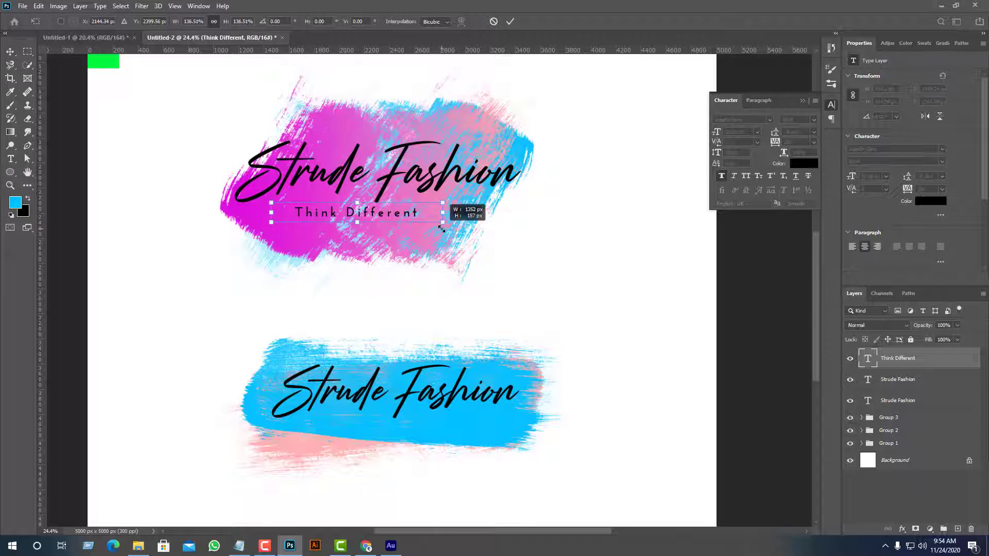
pyautogui.click(511, 22)
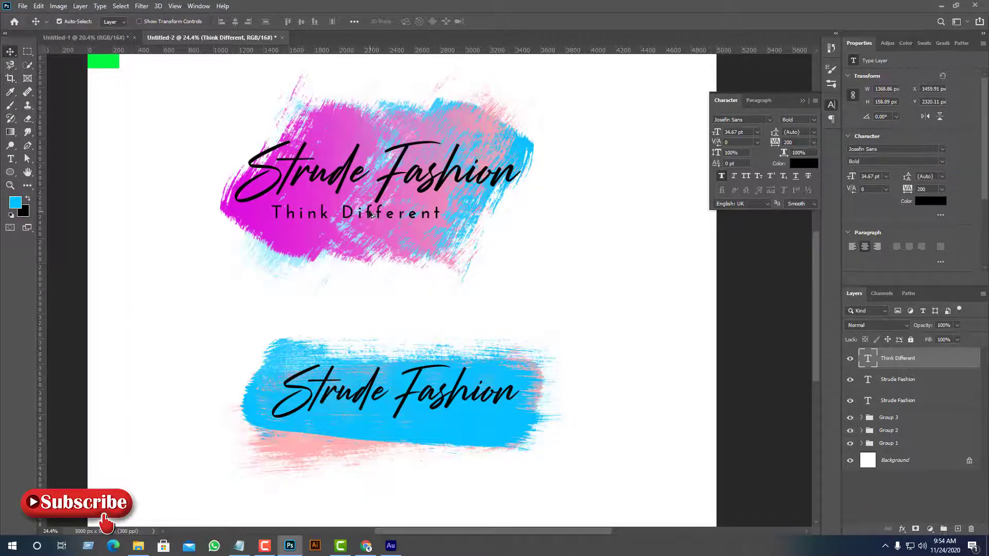
# Duplicate the Think Different text beneath the lower Strude Fashion text, and recolour that Strude Fashion text white
pyautogui.moveTo(371, 214); pyautogui.dragTo(400, 423)
pyautogui.moveTo(410, 384); pyautogui.dragTo(412, 386)
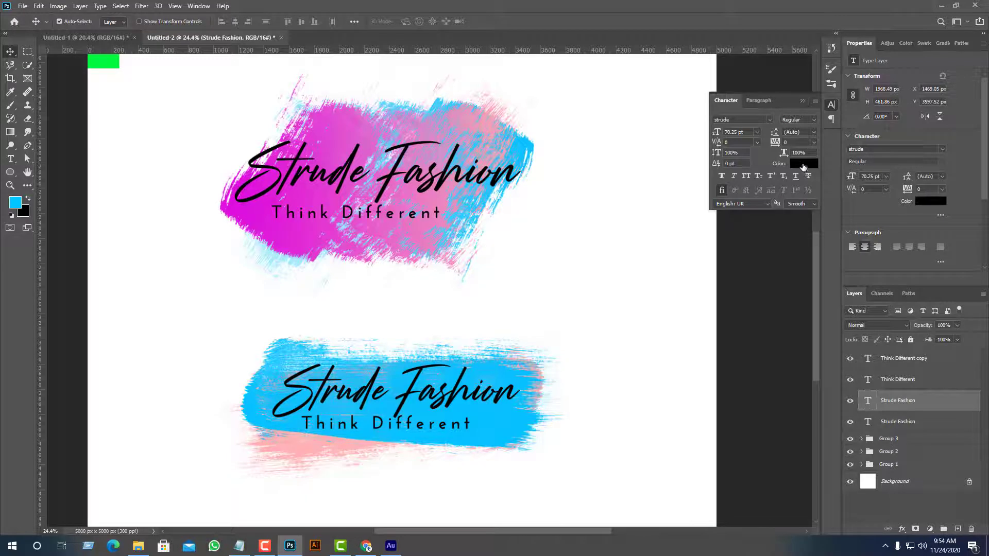
pyautogui.click(804, 163)
pyautogui.click(710, 149)
pyautogui.click(953, 151)
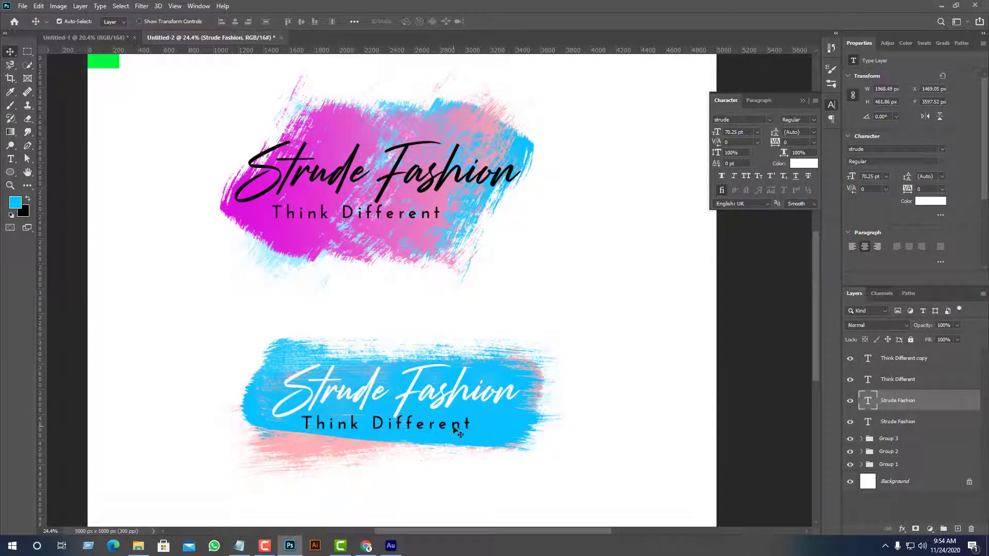
# Group the two text layers and two brush layers that make up the upper logo
pyautogui.moveTo(592, 481); pyautogui.dragTo(237, 342)
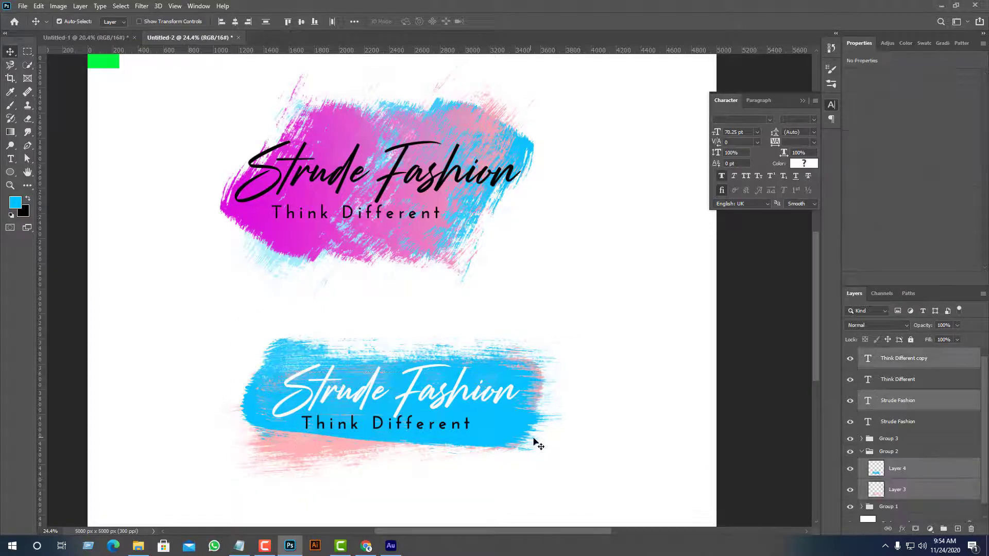
pyautogui.scroll(-2, 581, 416)
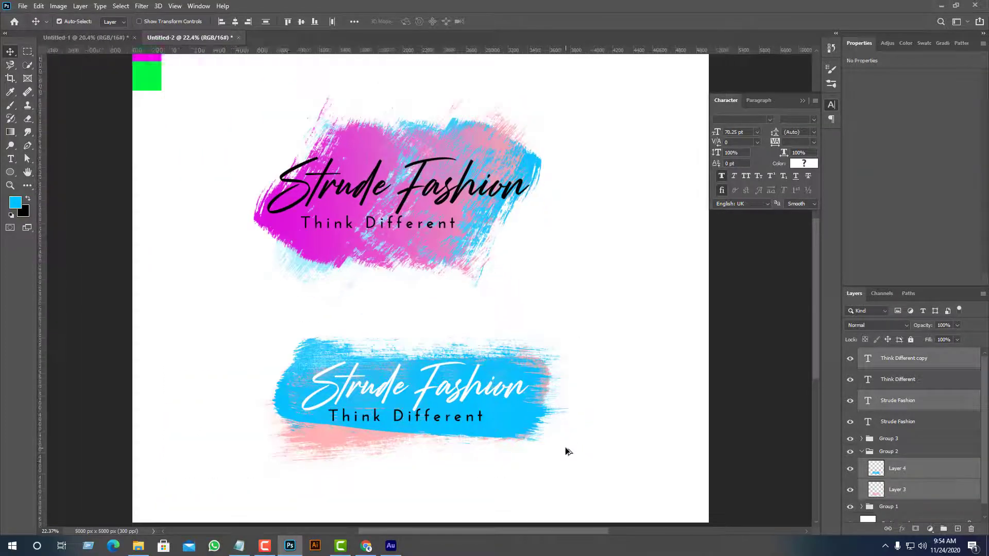
pyautogui.scroll(1, 568, 453)
pyautogui.moveTo(576, 269); pyautogui.dragTo(211, 103)
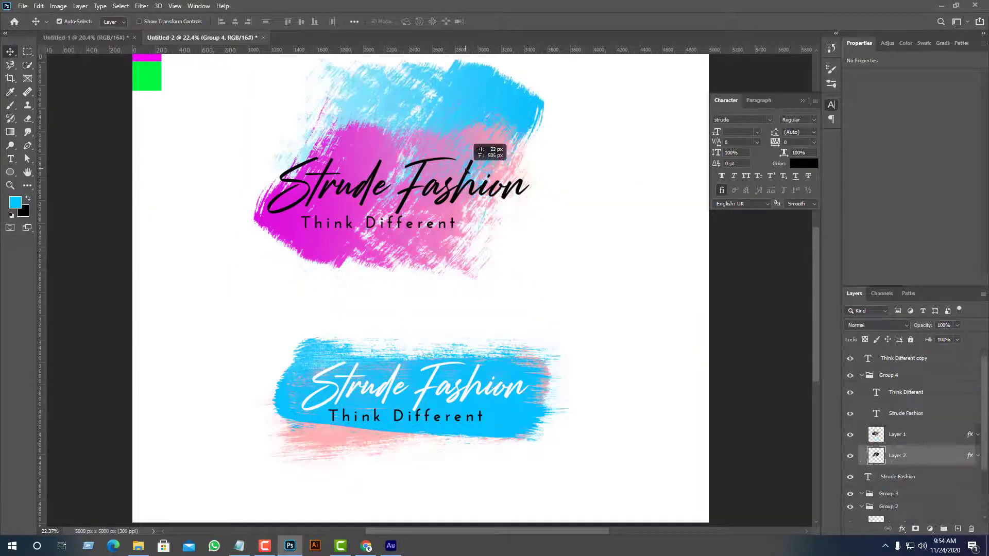
pyautogui.hotkey('ctrl', 'g')
pyautogui.moveTo(493, 253)
pyautogui.mouseDown()
pyautogui.moveTo(545, 294)
pyautogui.moveTo(181, 117)
pyautogui.mouseUp()
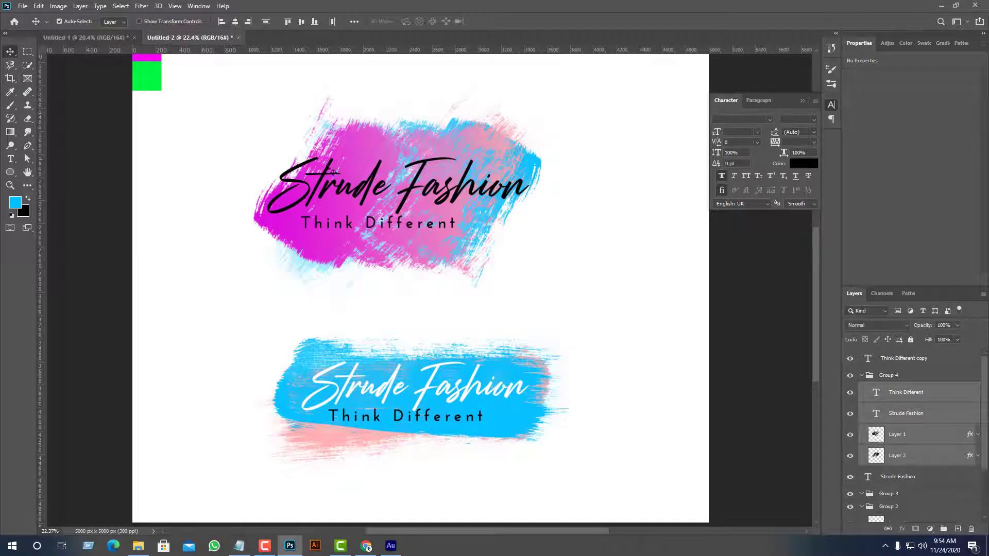
pyautogui.press('ctrl')
pyautogui.hotkey('ctrl', 'g')
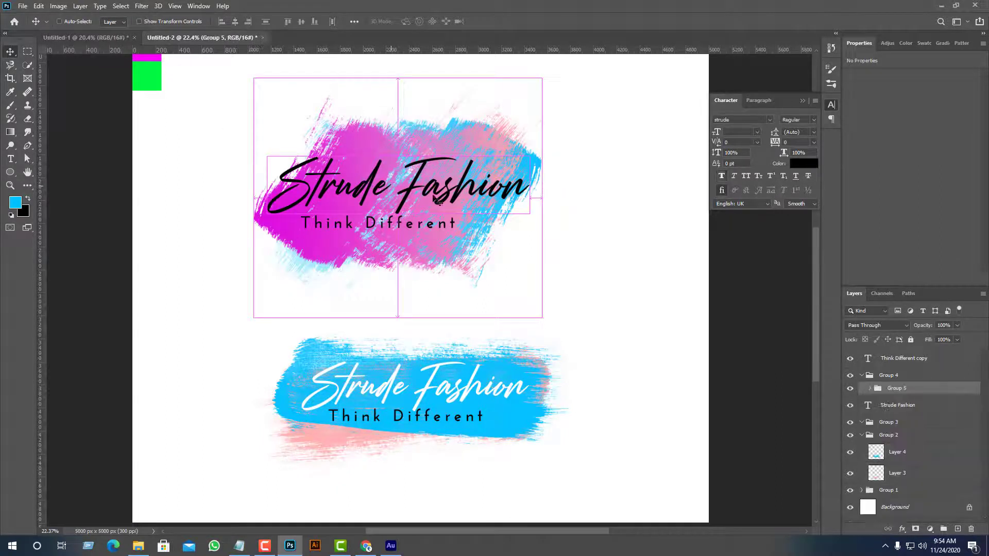
# Set the Move tool to auto-select groups, and move the whole upper logo higher on the canvas
pyautogui.moveTo(329, 186); pyautogui.dragTo(366, 150)
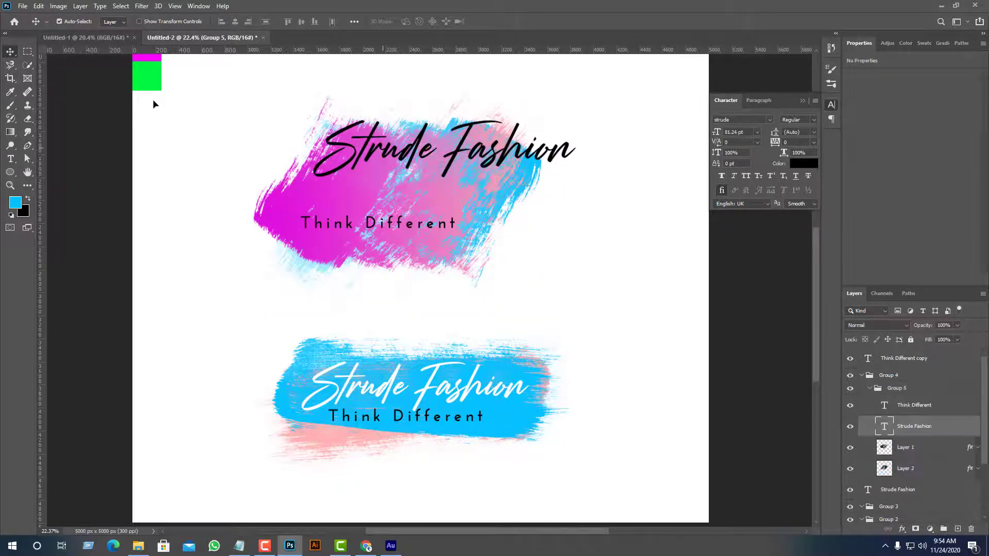
pyautogui.hotkey('ctrl', 'z')
pyautogui.click(114, 21)
pyautogui.click(110, 30)
pyautogui.moveTo(437, 185); pyautogui.dragTo(427, 141)
# Group the text and brush layers of the lower logo and shift the group slightly up and to the left
pyautogui.moveTo(243, 317); pyautogui.dragTo(586, 469)
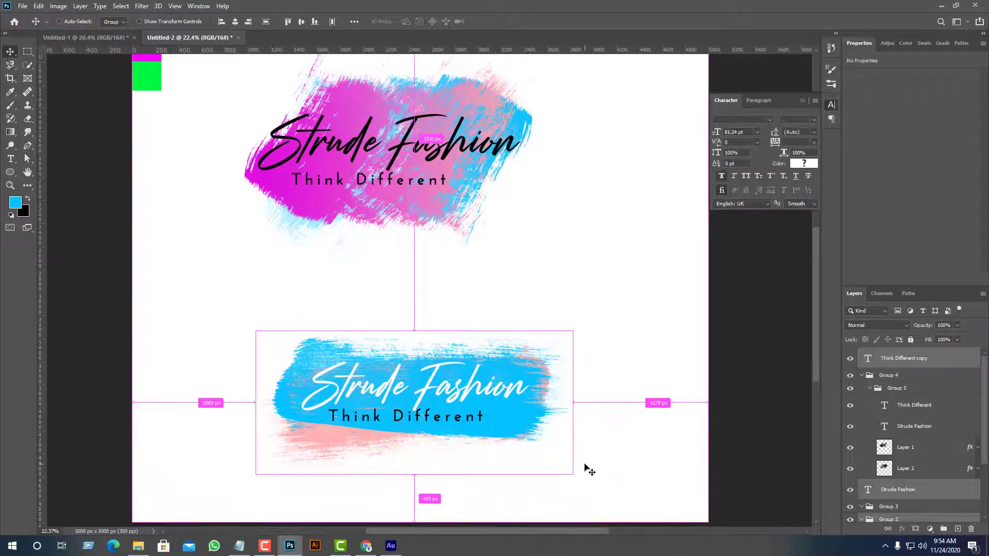
pyautogui.hotkey('ctrl', 'g')
pyautogui.moveTo(464, 406); pyautogui.dragTo(439, 379)
# Space the two logos further apart by moving the upper one higher and the lower one further down
pyautogui.scroll(-2, 439, 379)
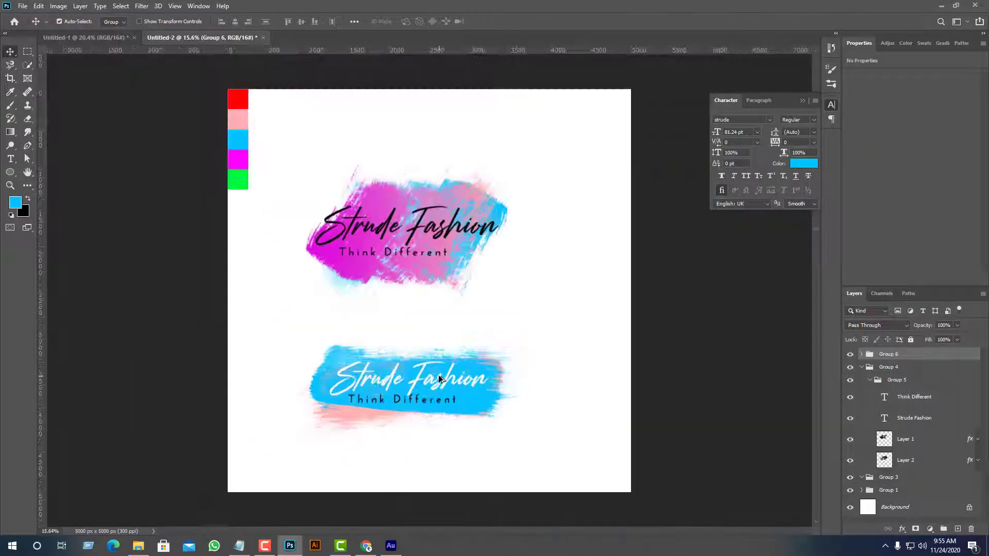
pyautogui.moveTo(426, 204); pyautogui.dragTo(430, 176)
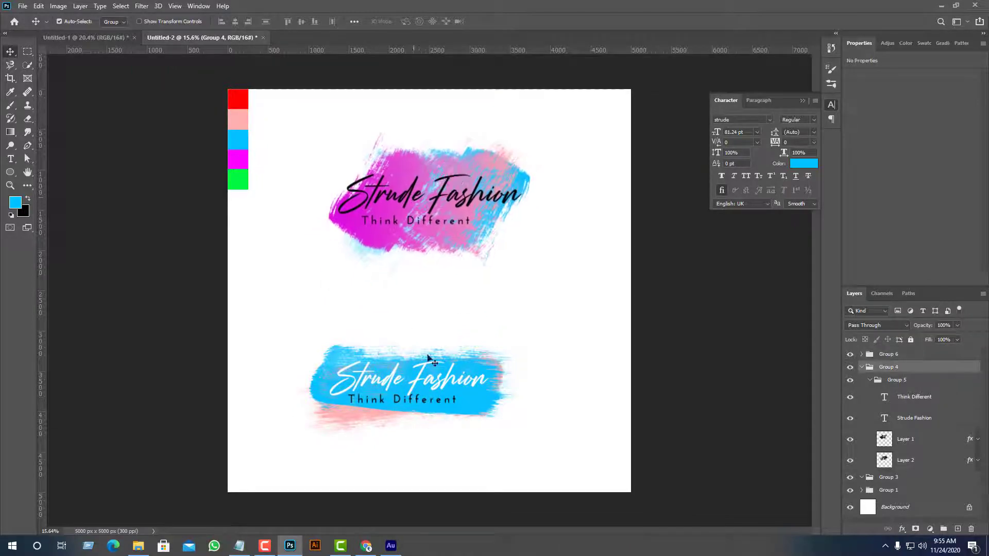
pyautogui.moveTo(433, 372); pyautogui.dragTo(440, 394)
# Draw a circle about 1724 px across with the Ellipse tool over the upper logo and set its fill to none
pyautogui.scroll(2, 475, 208)
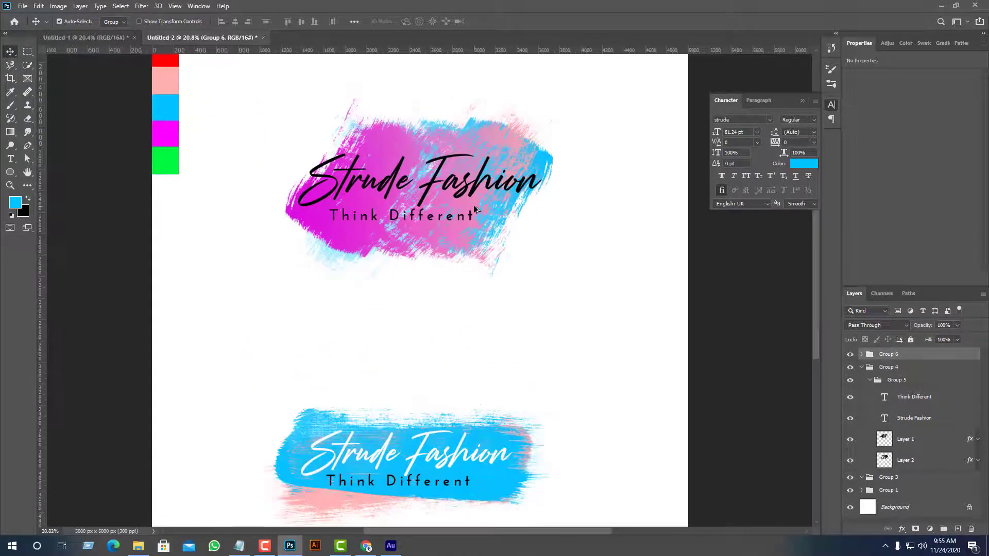
pyautogui.click(9, 172)
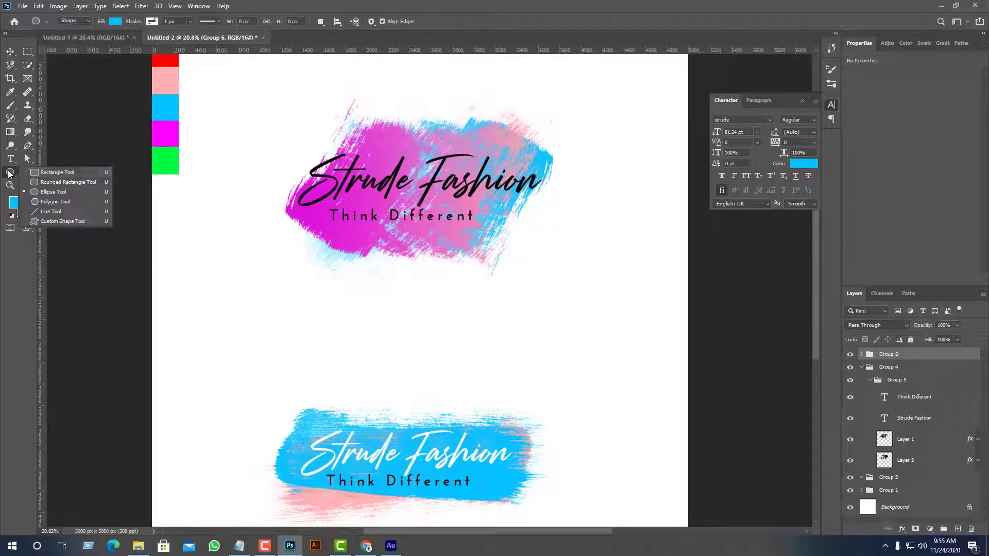
pyautogui.click(52, 191)
pyautogui.moveTo(435, 189)
pyautogui.mouseDown()
pyautogui.moveTo(531, 276)
pyautogui.moveTo(506, 275)
pyautogui.moveTo(510, 281)
pyautogui.mouseUp()
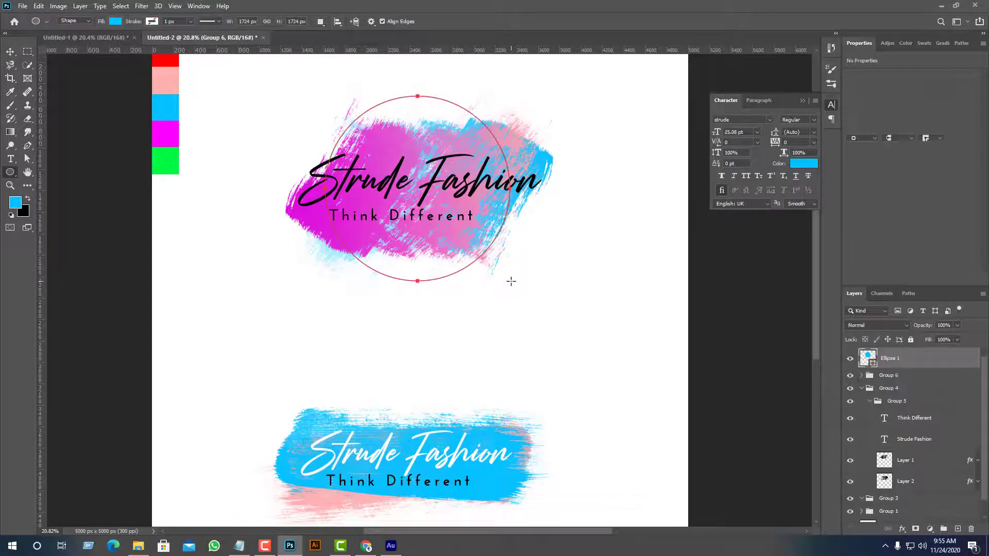
pyautogui.click(114, 22)
pyautogui.click(55, 40)
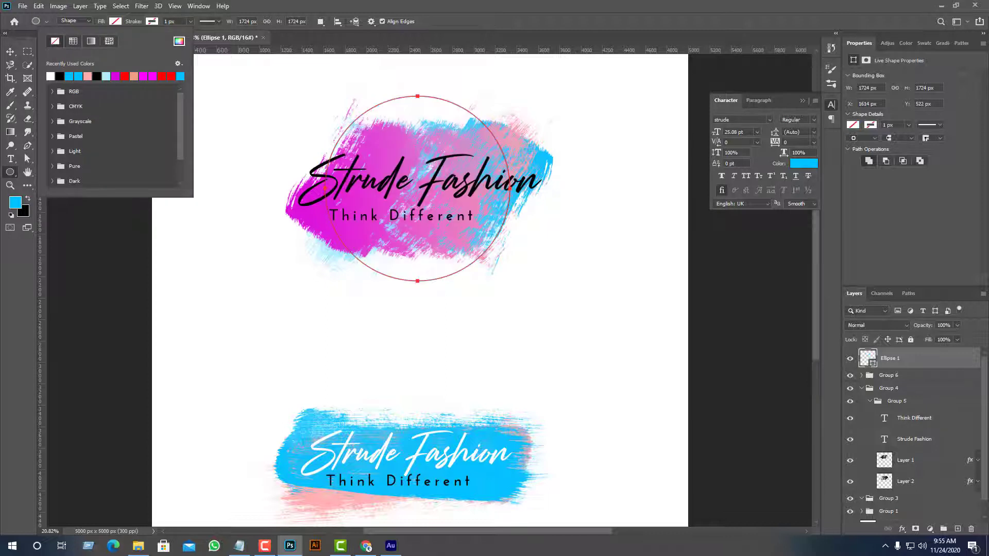
# Give the circle over the upper logo a black stroke about 29.24 px wide and deselect it
pyautogui.click(150, 22)
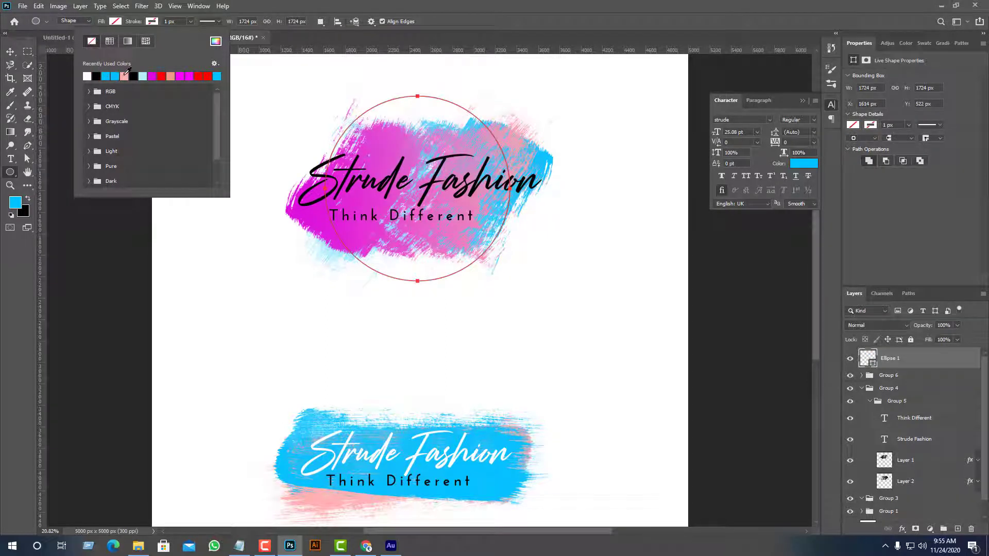
pyautogui.click(125, 75)
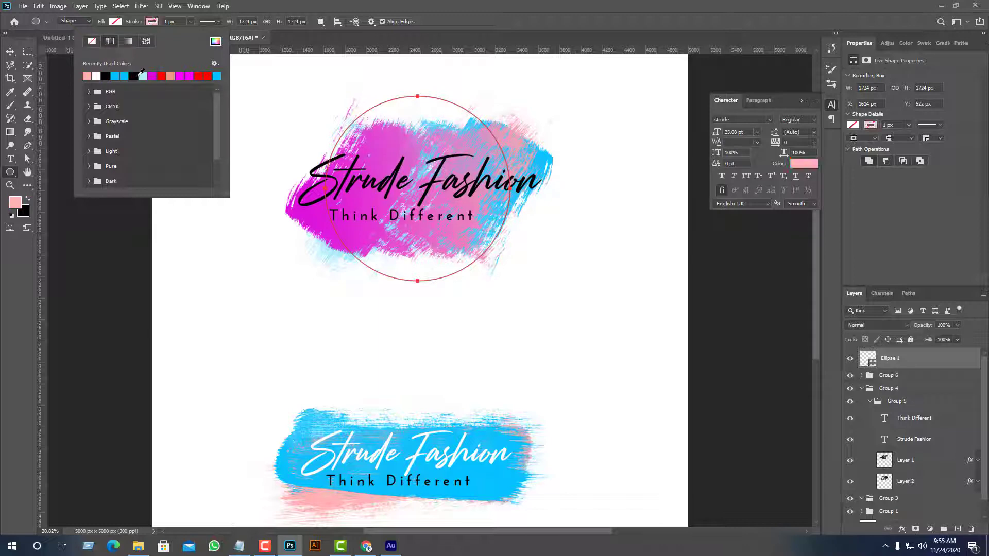
pyautogui.click(137, 76)
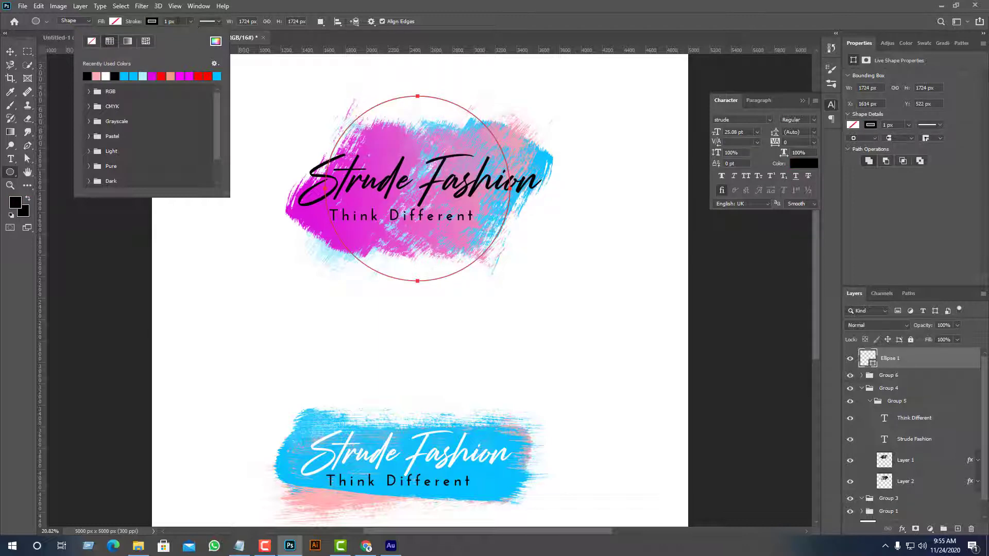
pyautogui.click(190, 22)
pyautogui.moveTo(182, 35); pyautogui.dragTo(196, 35)
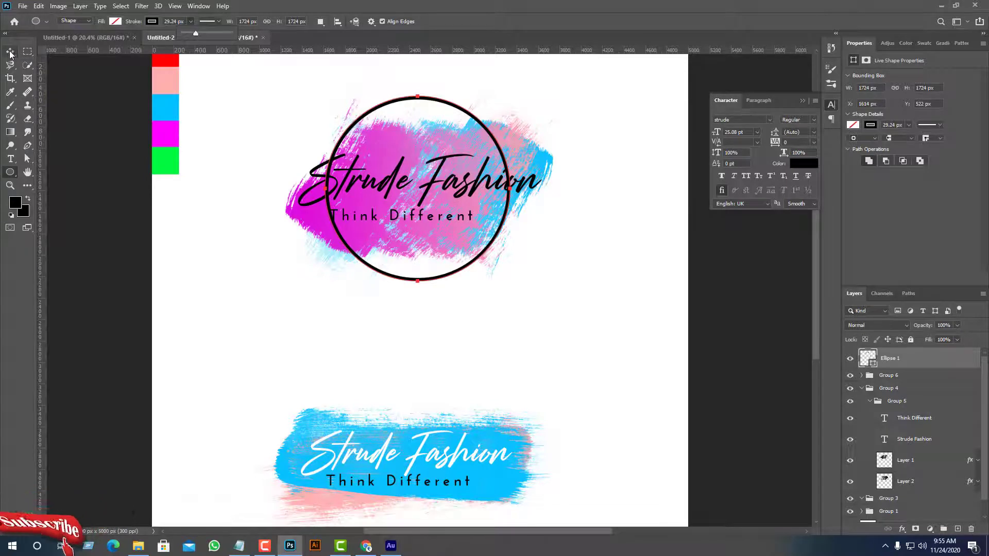
pyautogui.press('v')
pyautogui.click(279, 112)
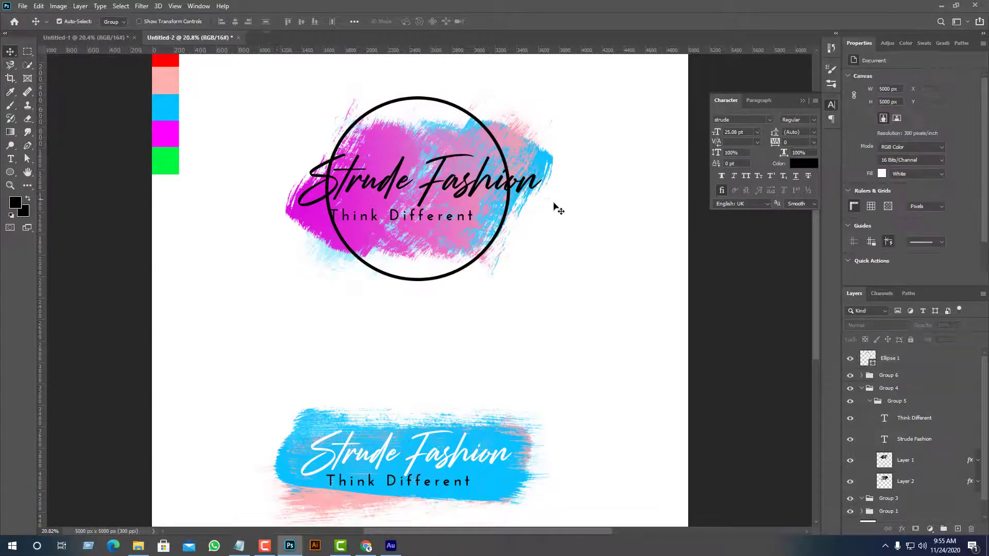
pyautogui.click(507, 225)
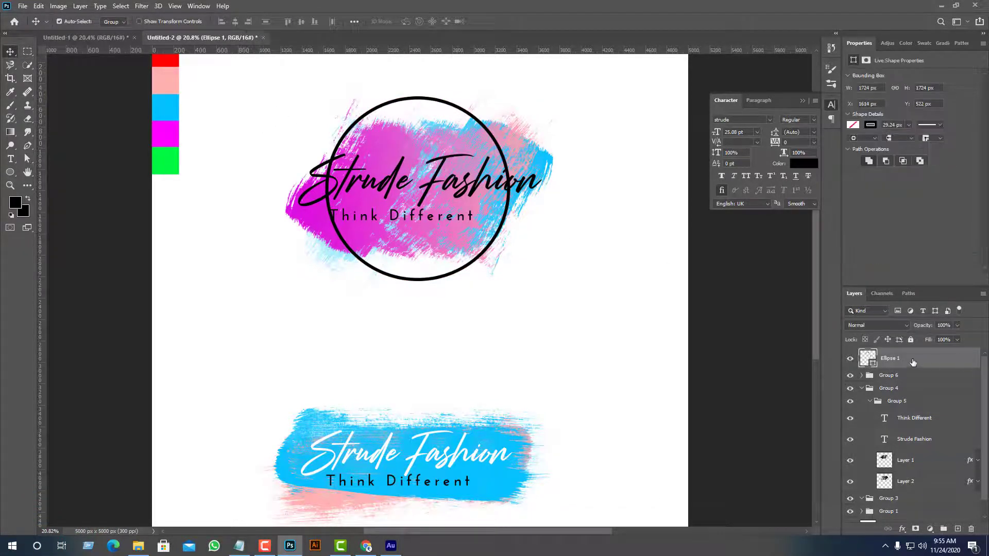
pyautogui.rightClick(911, 360)
pyautogui.click(785, 114)
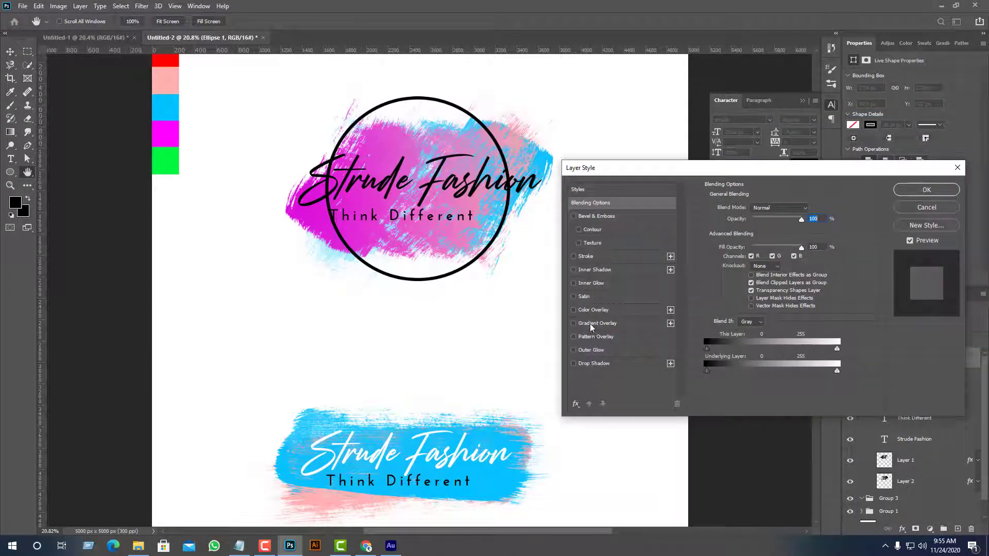
pyautogui.click(957, 168)
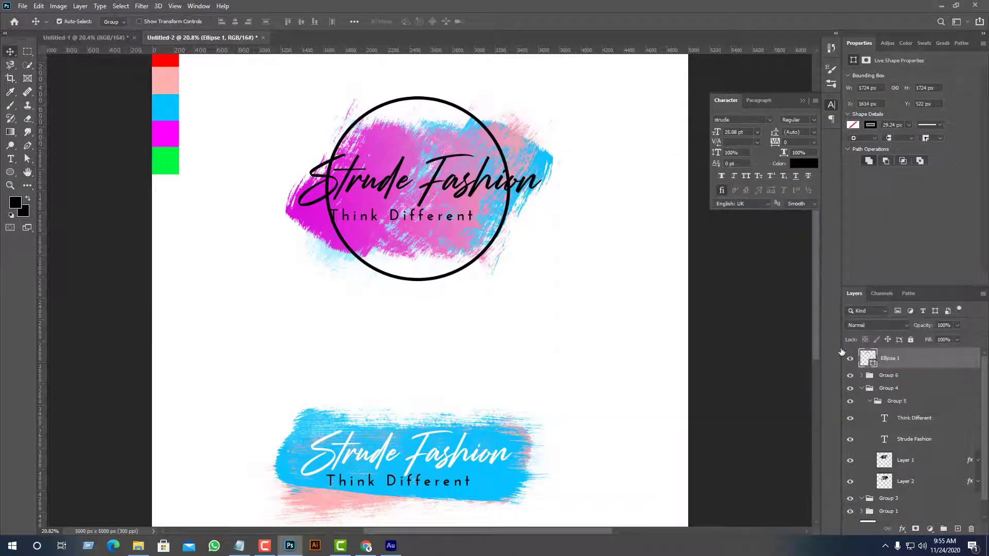
# Rasterize the Ellipse 1 shape layer into a pixel layer
pyautogui.scroll(-1, 570, 305)
pyautogui.scroll(-2, 570, 305)
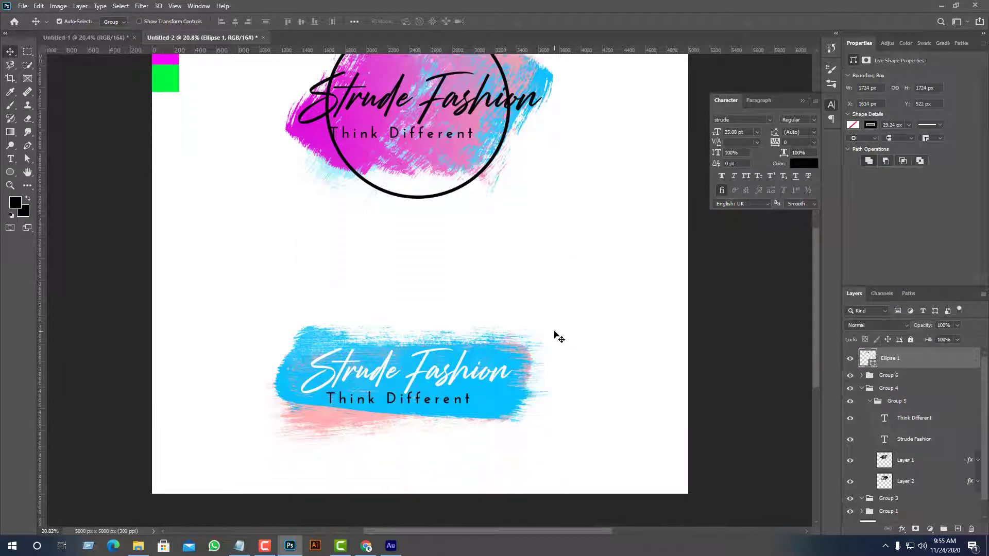
pyautogui.rightClick(892, 361)
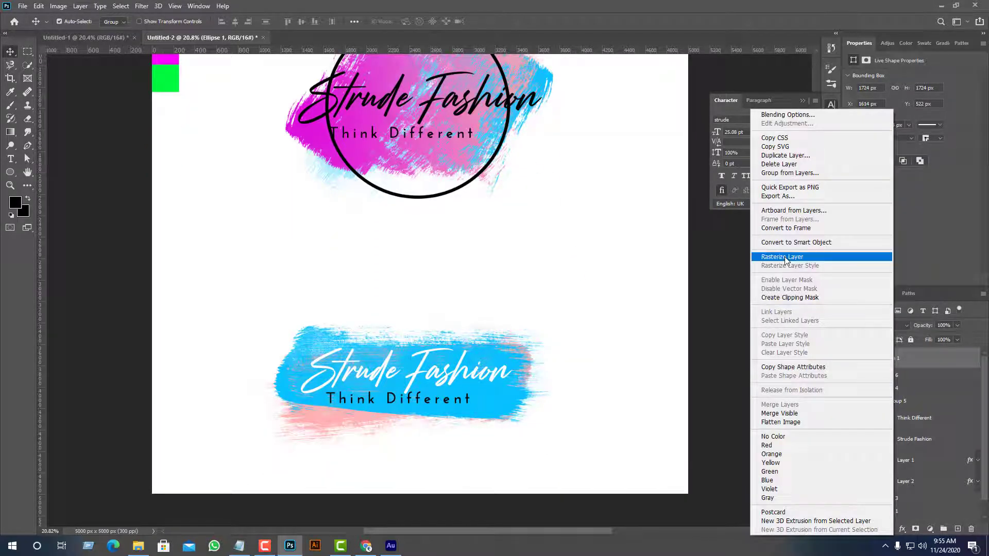
pyautogui.click(785, 257)
# Erase the parts of the circle inside a rectangular selection about 2397 × 491 px around the upper Strude Fashion text
pyautogui.scroll(3, 623, 194)
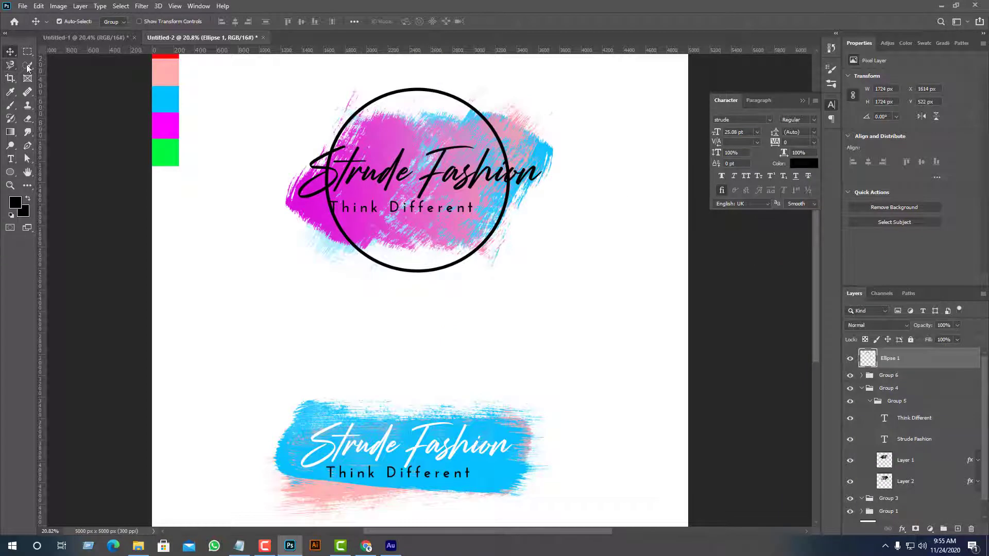
pyautogui.click(28, 51)
pyautogui.moveTo(307, 143); pyautogui.dragTo(553, 201)
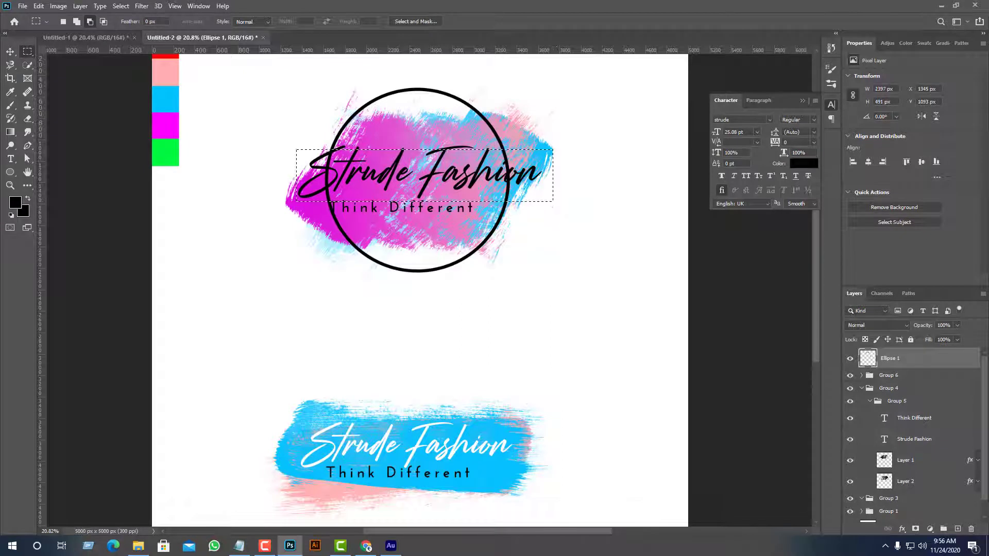
pyautogui.rightClick(27, 51)
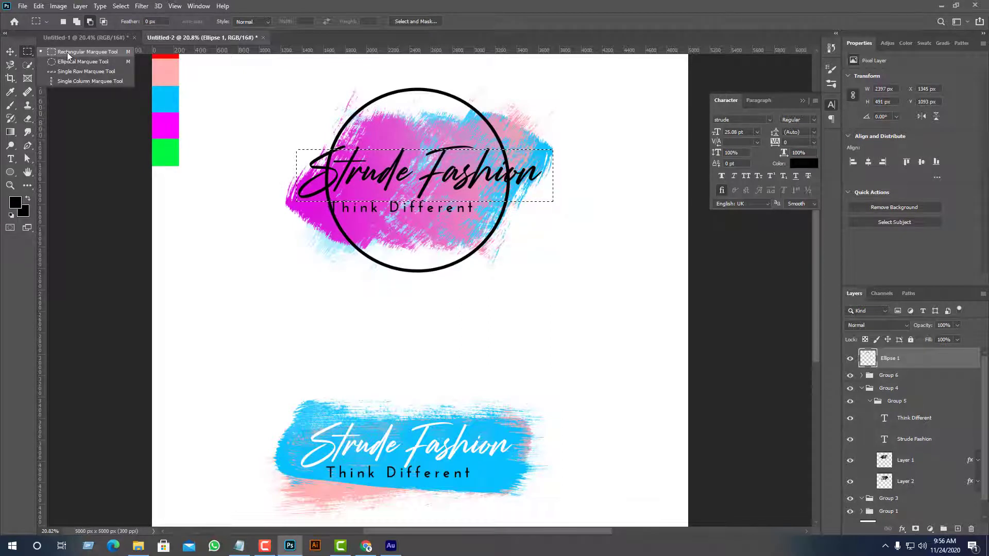
pyautogui.click(67, 53)
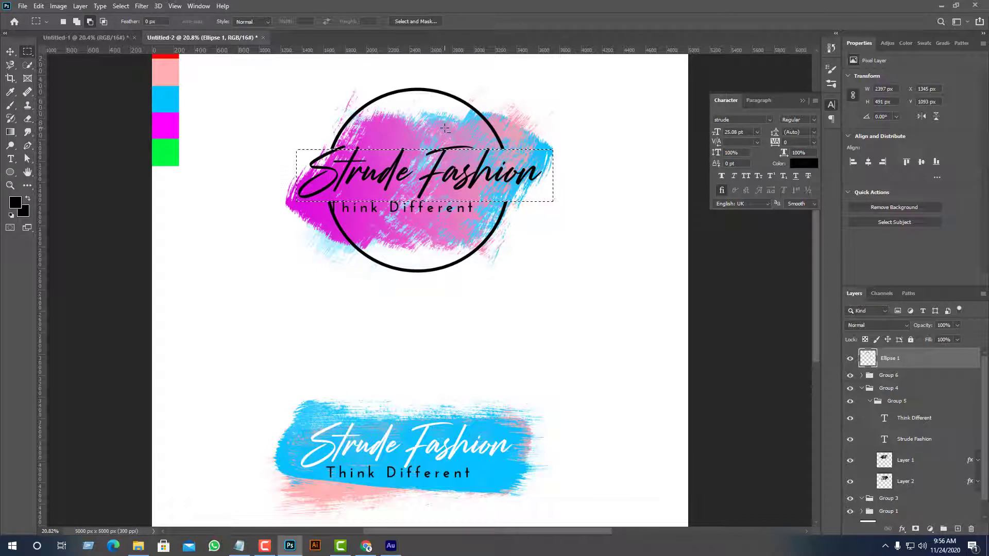
pyautogui.hotkey('ctrl', 'd')
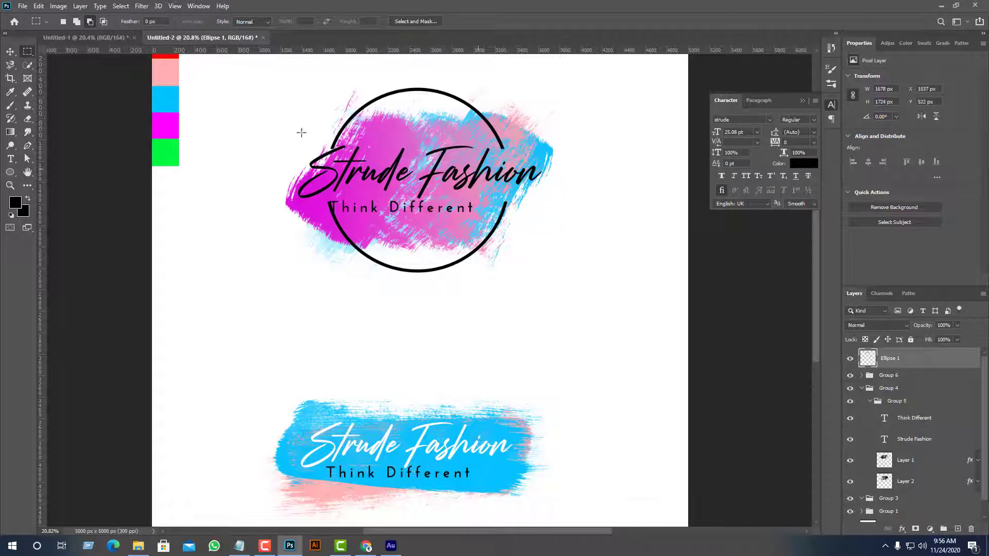
# Collapse Group 4 and move the Ellipse 1 layer directly below it so the circle sits behind the upper logo
pyautogui.click(9, 52)
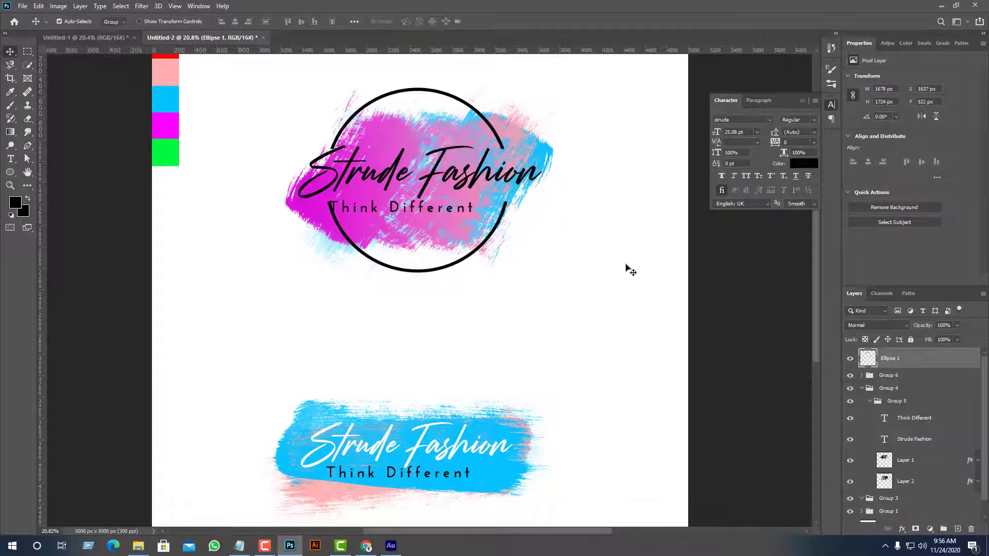
pyautogui.click(862, 389)
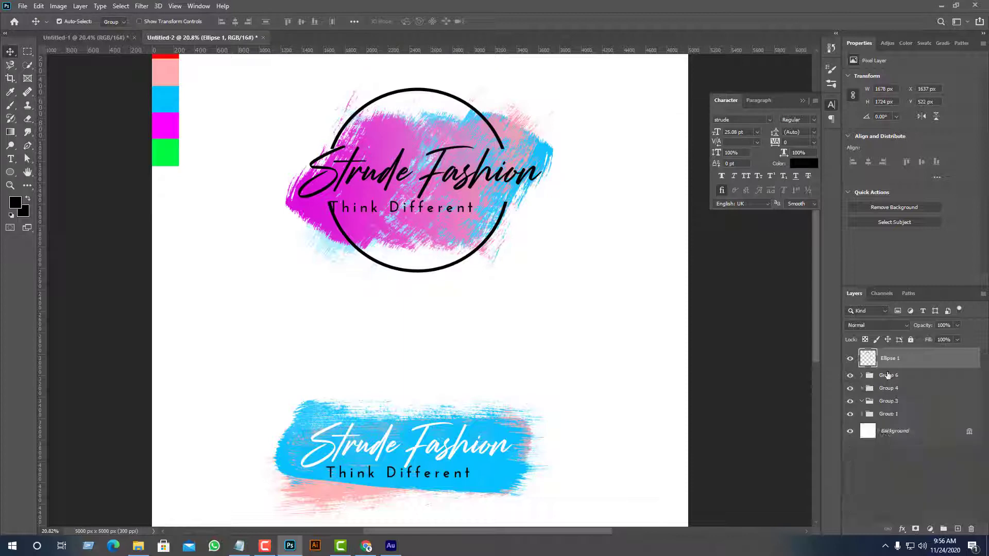
pyautogui.click(850, 376)
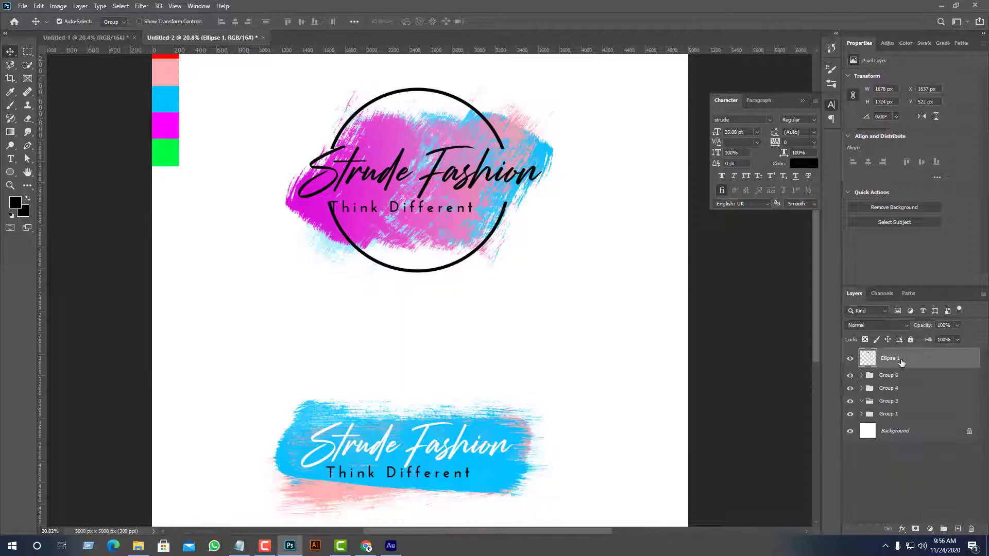
pyautogui.click(850, 389)
pyautogui.click(851, 388)
pyautogui.moveTo(890, 401); pyautogui.dragTo(852, 394)
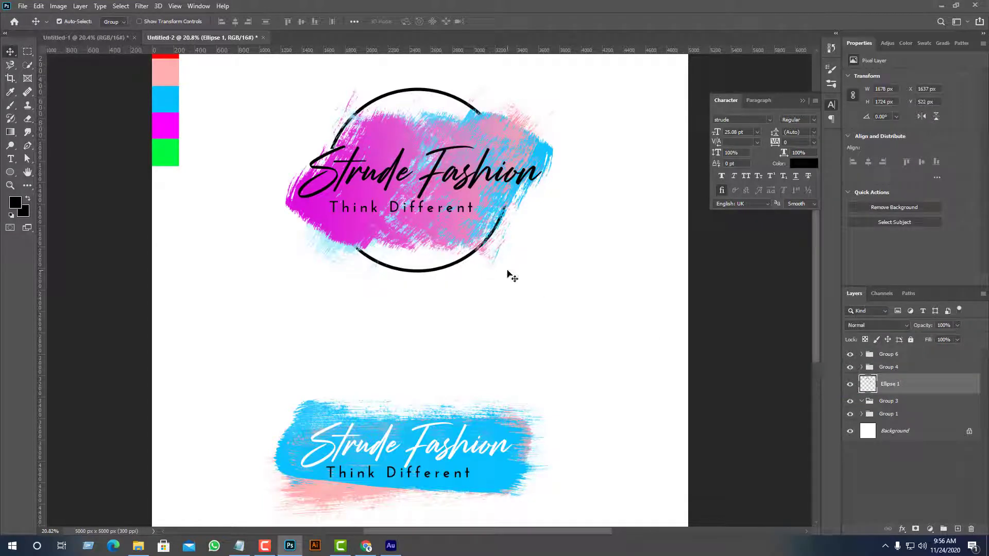
# Check which layers the groups hold by toggling their visibility, and delete the empty Group 3 and the colour-swatch Group 1
pyautogui.scroll(-3, 502, 322)
pyautogui.scroll(-1, 525, 325)
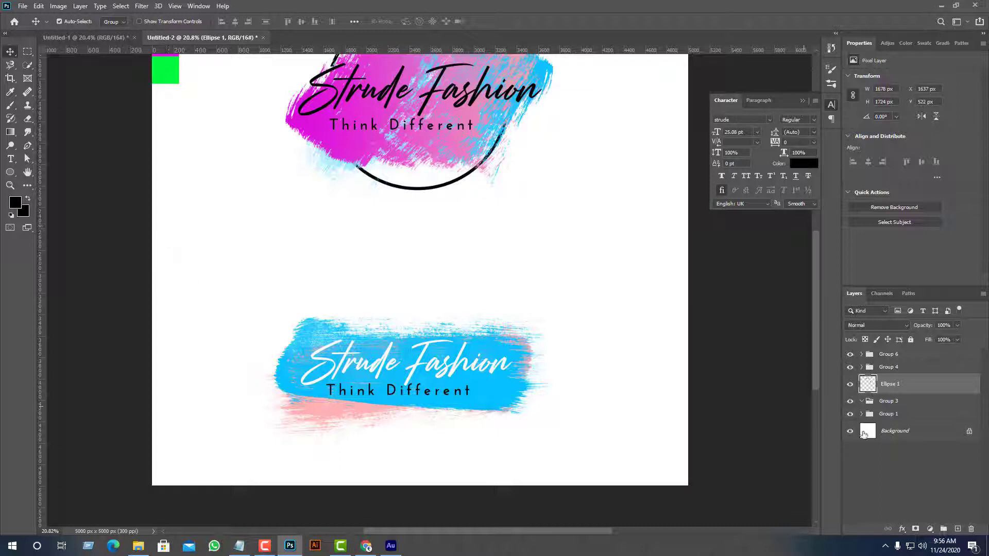
pyautogui.click(851, 355)
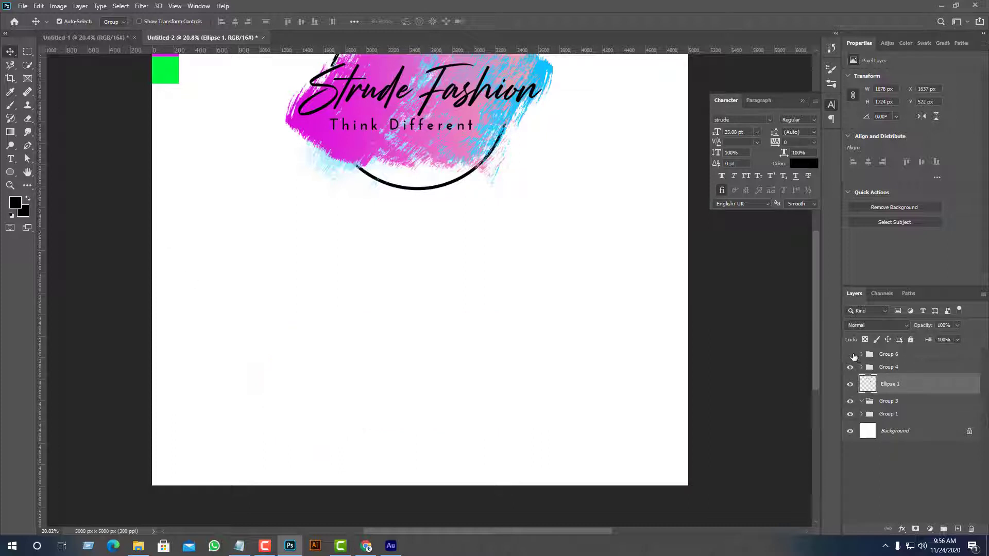
pyautogui.click(888, 369)
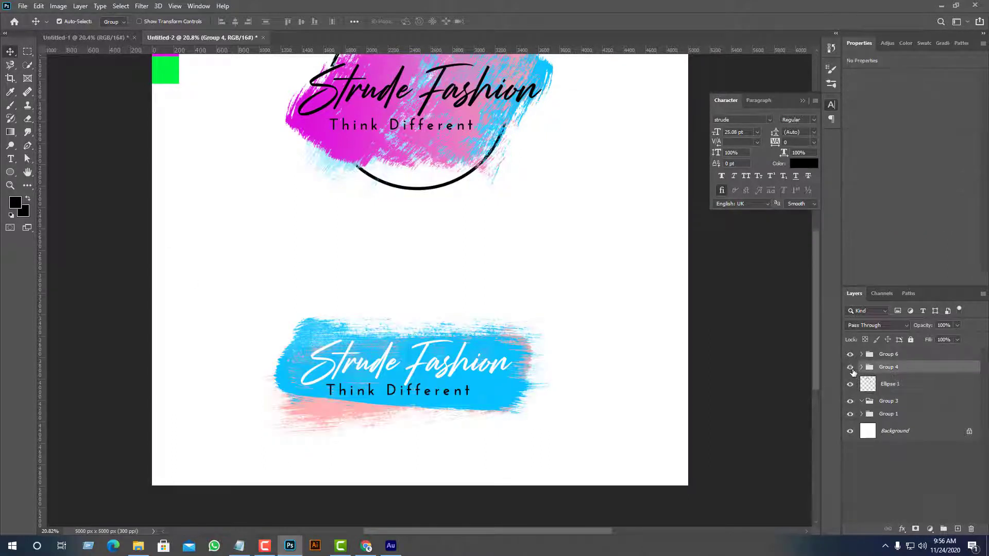
pyautogui.click(851, 368)
pyautogui.click(851, 369)
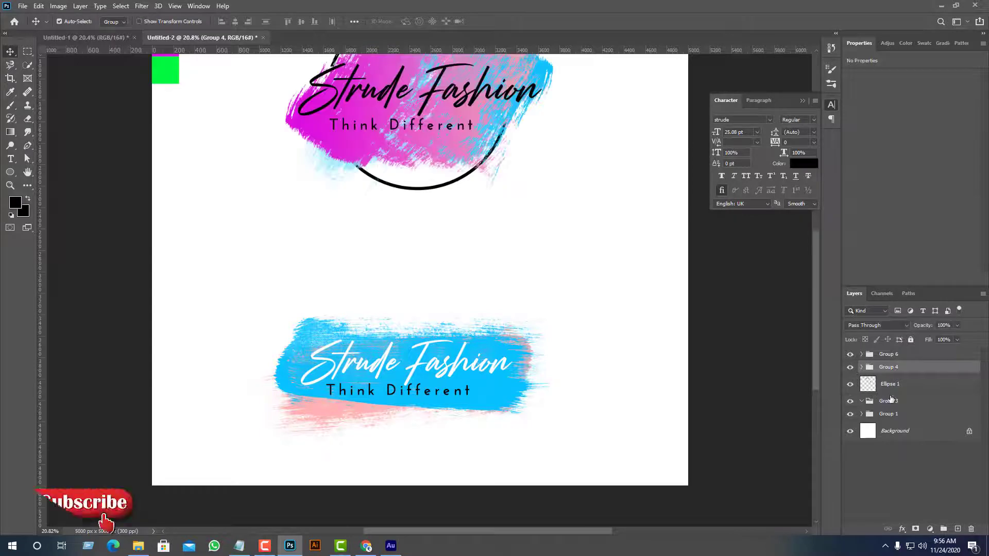
pyautogui.click(857, 403)
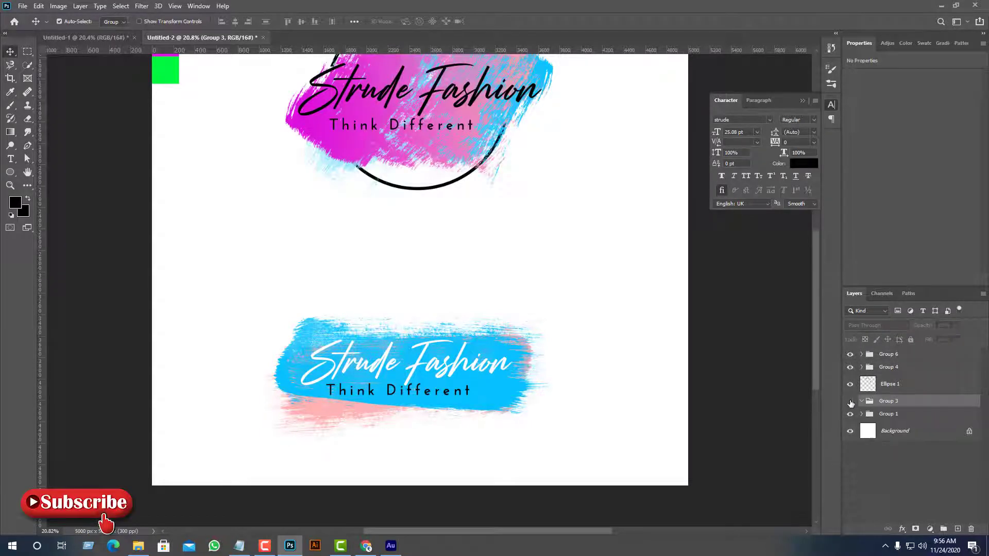
pyautogui.hotkey('ctrl', '0')
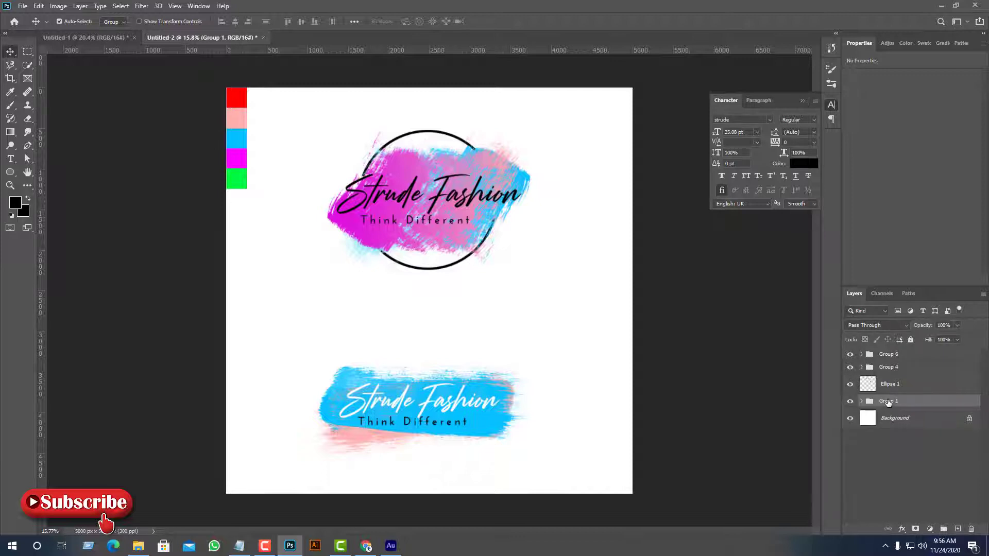
pyautogui.press('Delete')
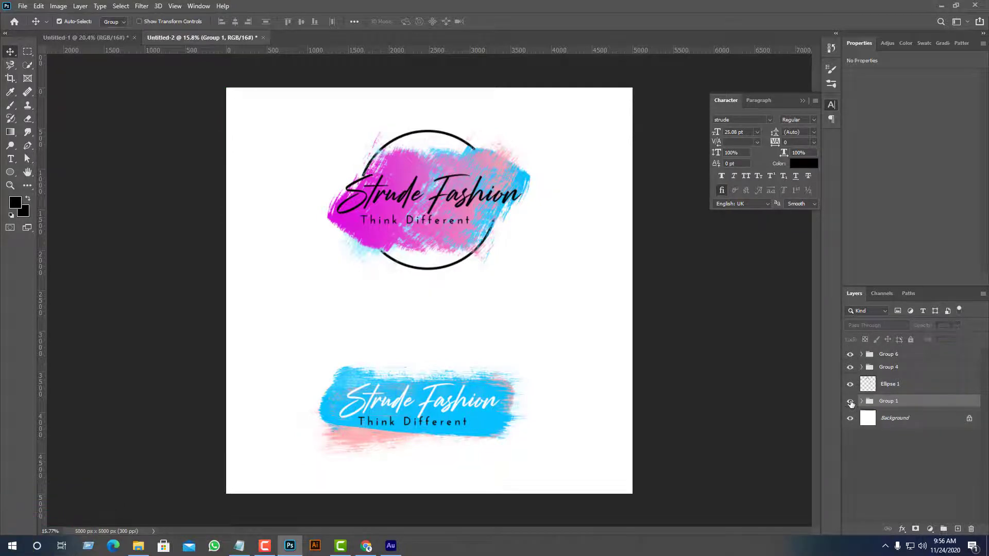
pyautogui.press('Delete')
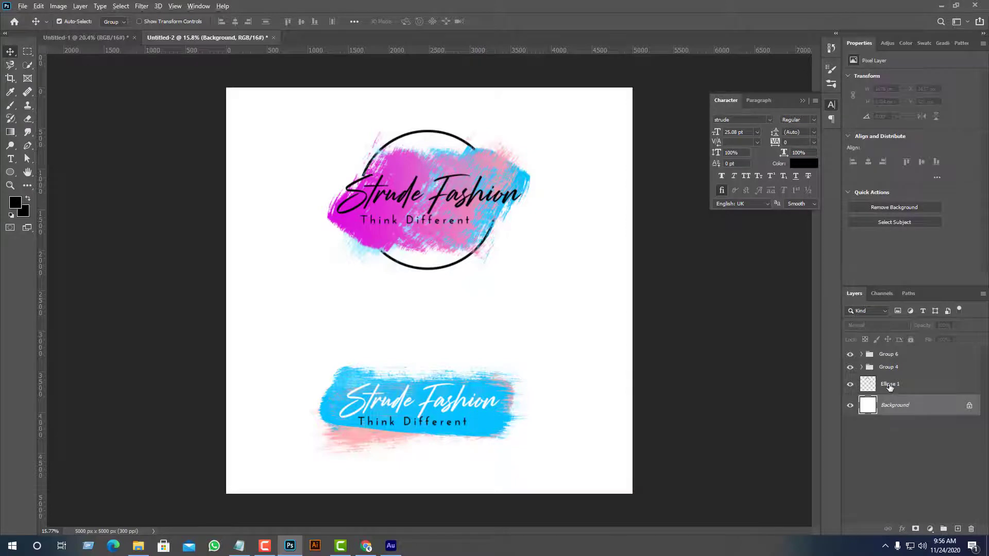
# Move the Ellipse 1 layer into Group 4, place it beneath Layer 2, and collapse the group
pyautogui.hotkey('ctrl', '+')
pyautogui.click(891, 385)
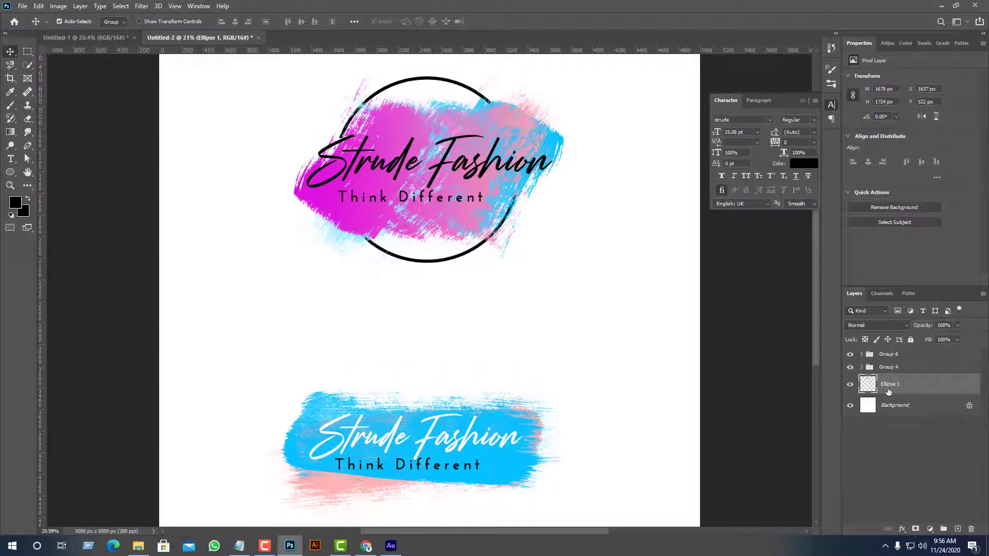
pyautogui.moveTo(888, 391); pyautogui.dragTo(884, 368)
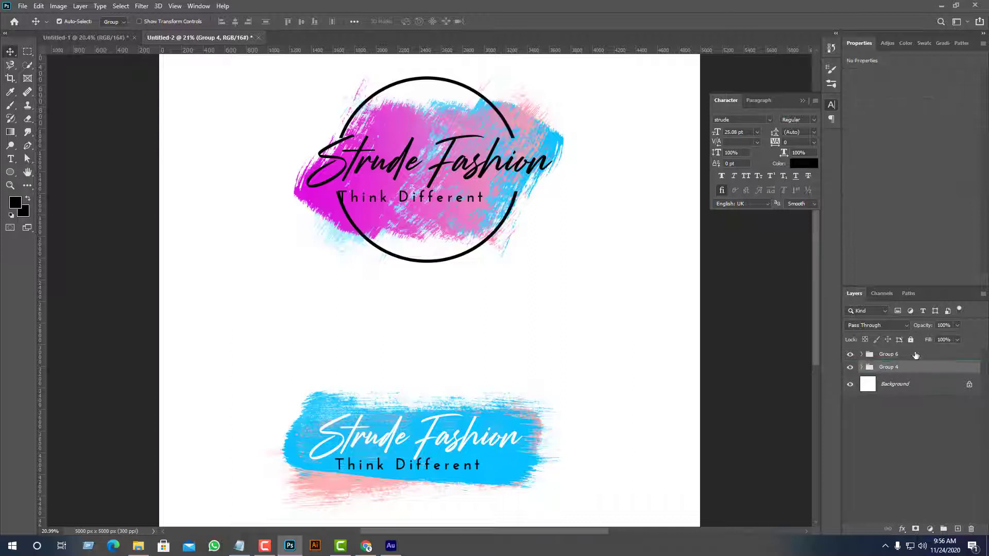
pyautogui.click(862, 368)
pyautogui.scroll(-1, 895, 396)
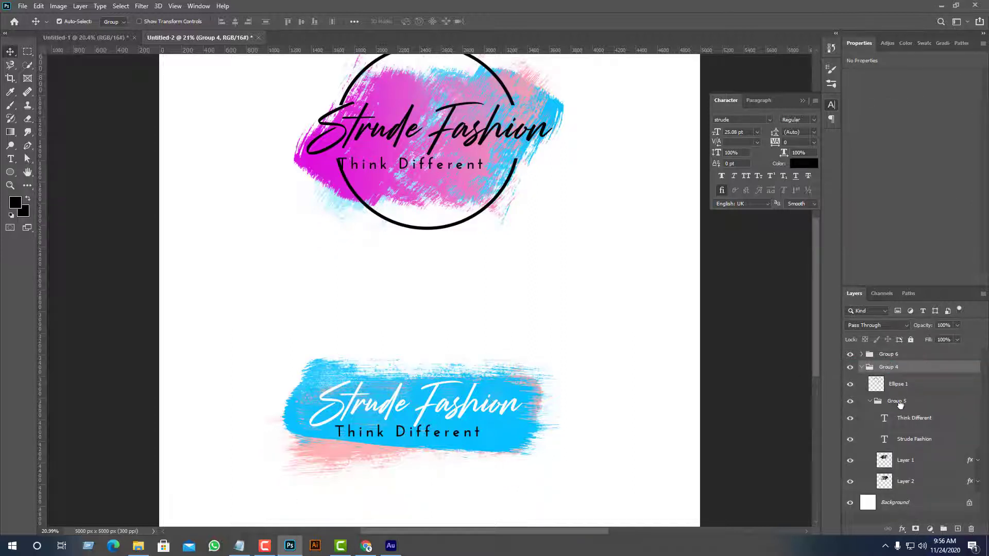
pyautogui.moveTo(900, 406); pyautogui.dragTo(884, 490)
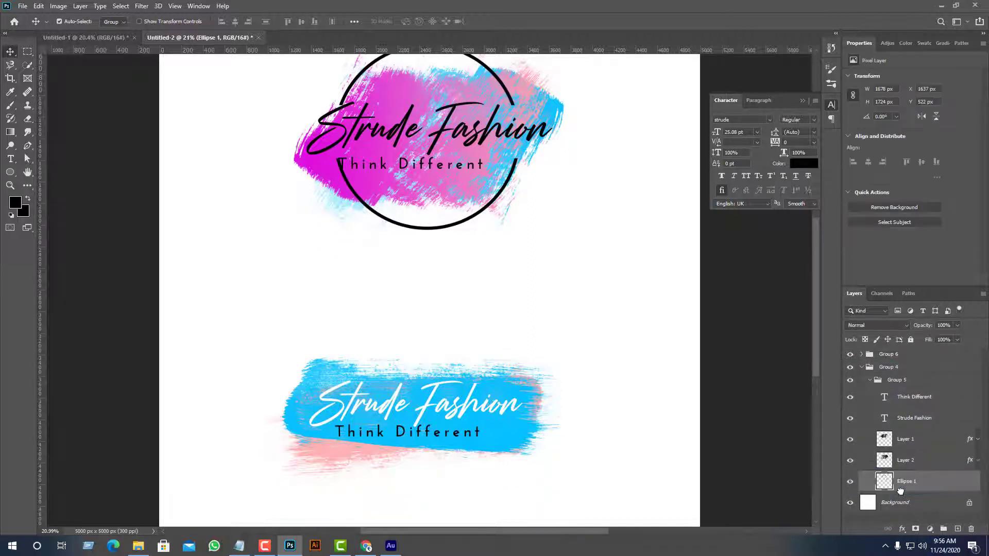
pyautogui.click(862, 368)
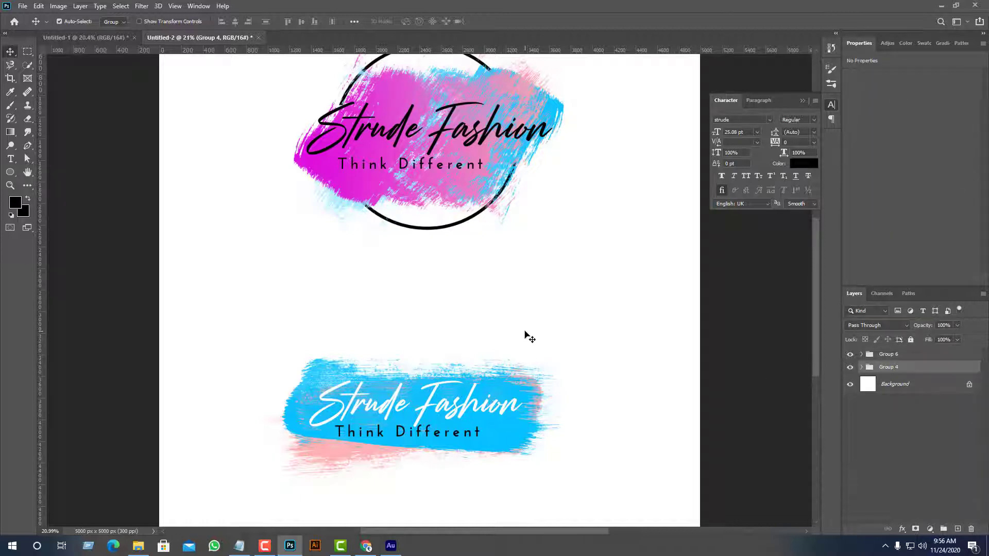
# Move the lower blue logo group slightly upward on the canvas
pyautogui.scroll(-2, 529, 338)
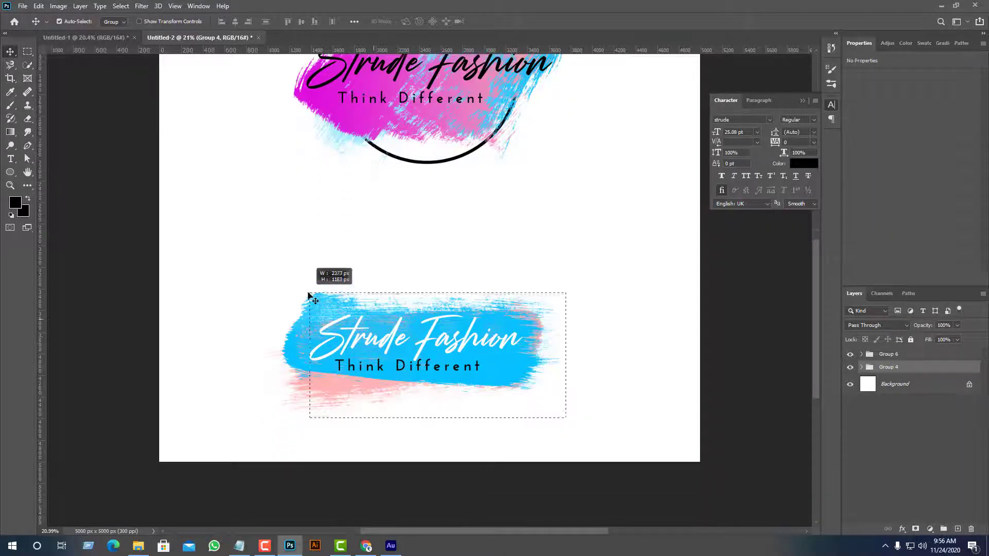
pyautogui.click(399, 340)
pyautogui.moveTo(399, 340); pyautogui.dragTo(396, 321)
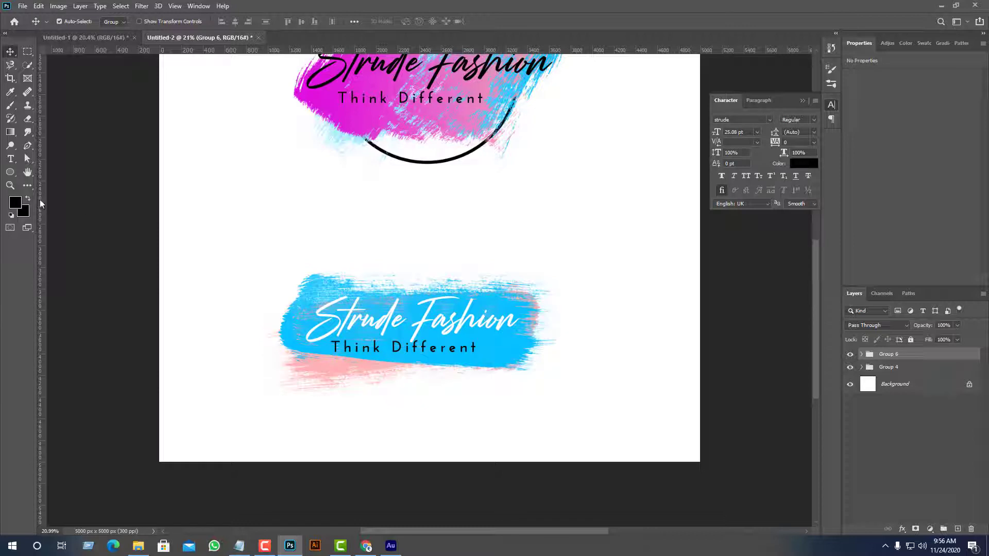
# Draw a three-sided polygon about 1768 by 1765 px over the blue Strude Fashion logo
pyautogui.click(27, 145)
pyautogui.rightClick(10, 172)
pyautogui.click(49, 202)
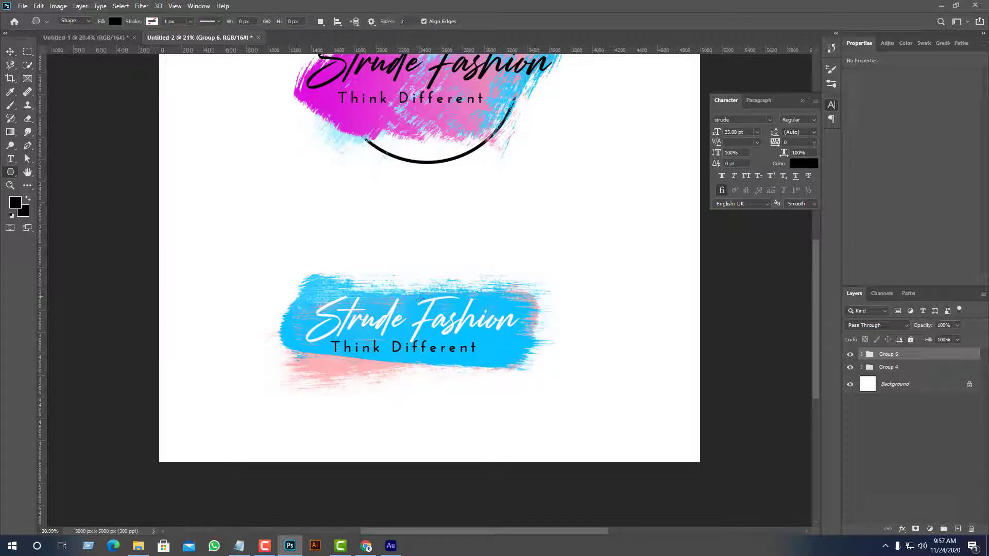
pyautogui.moveTo(417, 319); pyautogui.dragTo(517, 369)
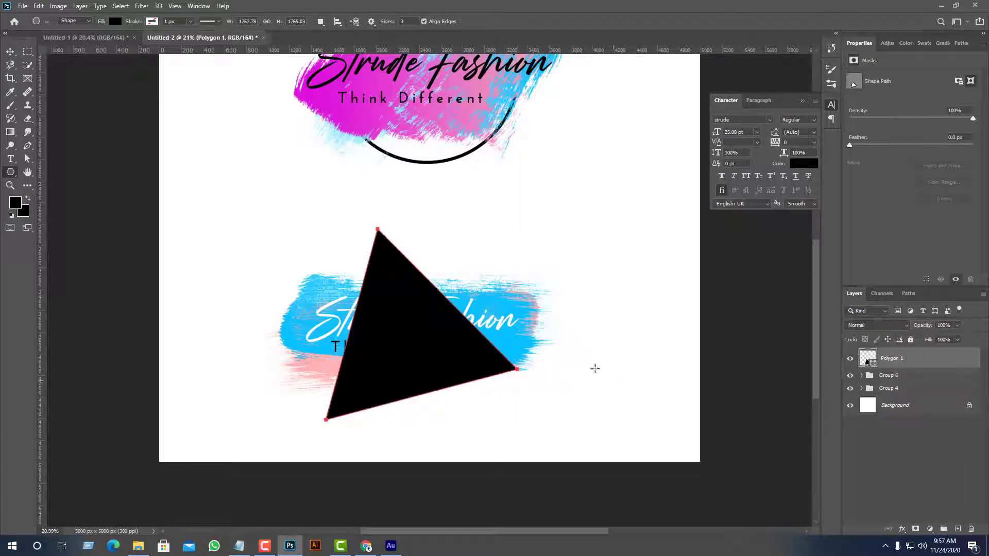
# Remove the triangle's fill and give it a black stroke about 26.52 px wide
pyautogui.click(115, 22)
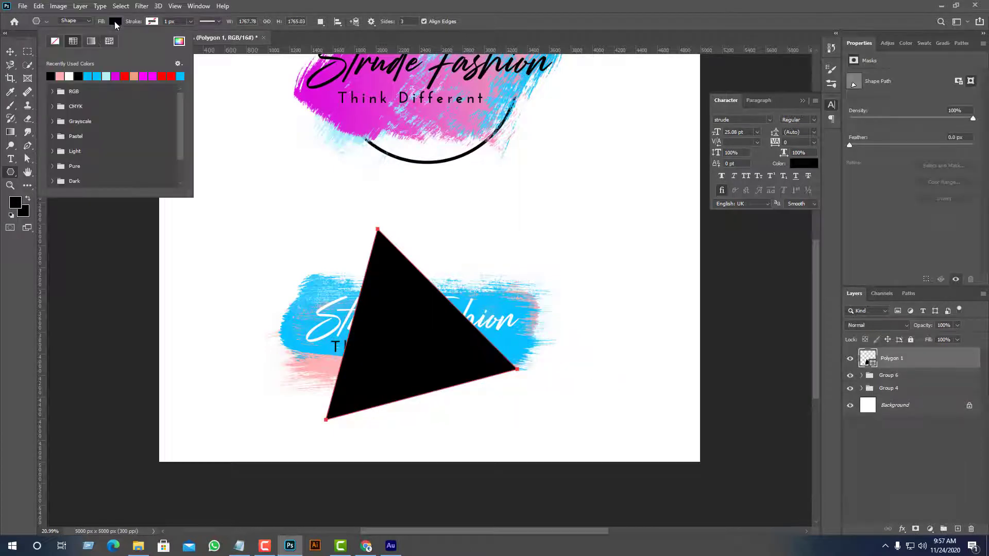
pyautogui.click(55, 41)
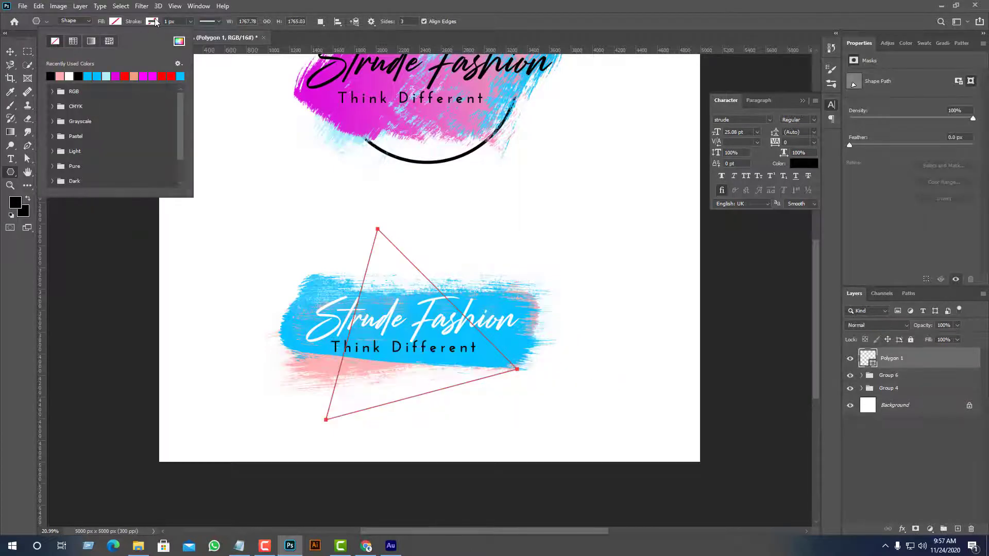
pyautogui.click(190, 22)
pyautogui.moveTo(196, 35); pyautogui.dragTo(198, 34)
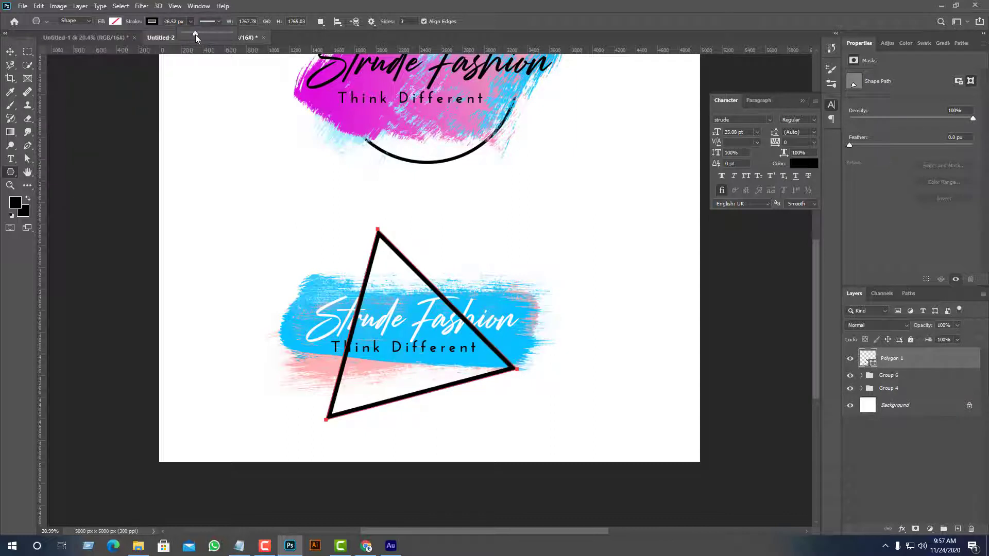
pyautogui.press('v')
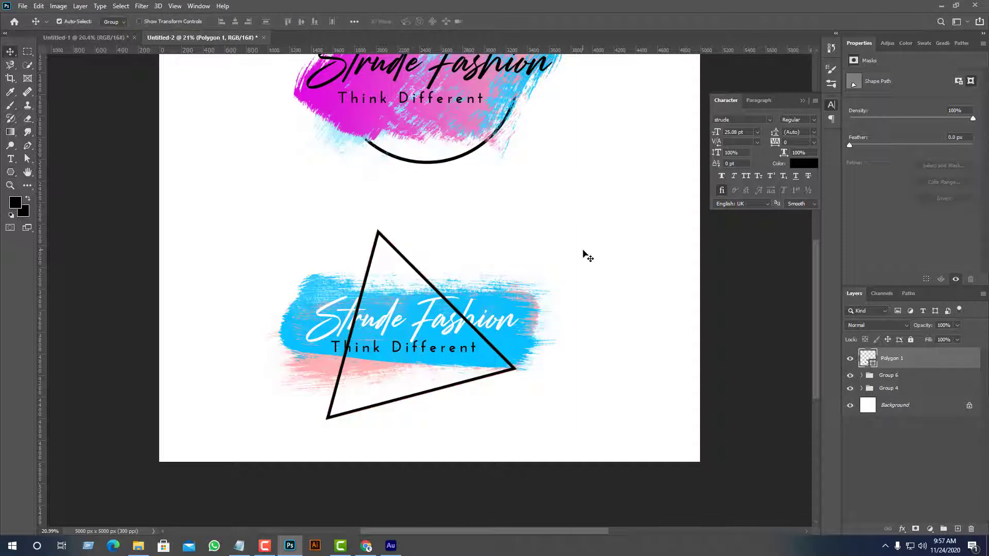
# Rasterize the triangle layer and rotate a duplicate of it by about 56.35° to form a star outline
pyautogui.rightClick(911, 366)
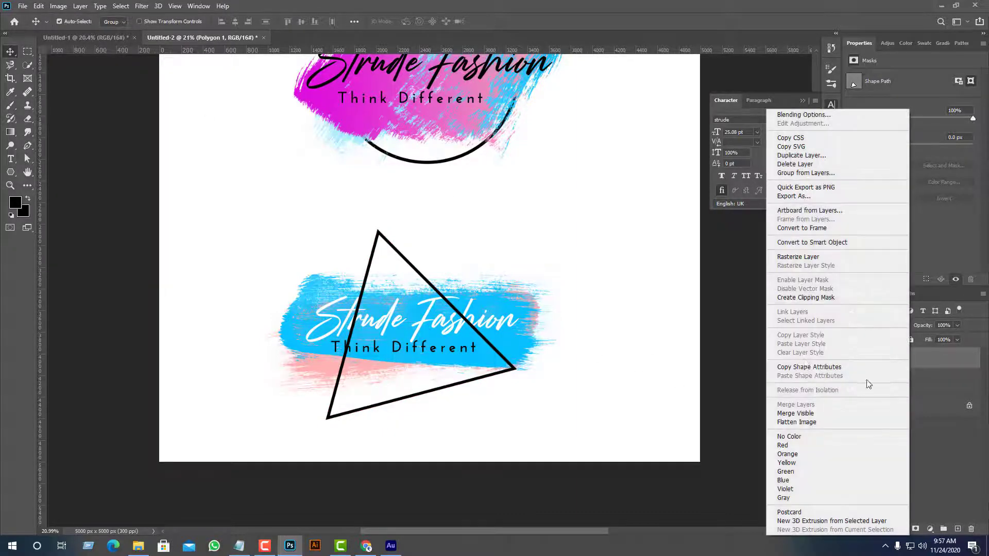
pyautogui.click(798, 257)
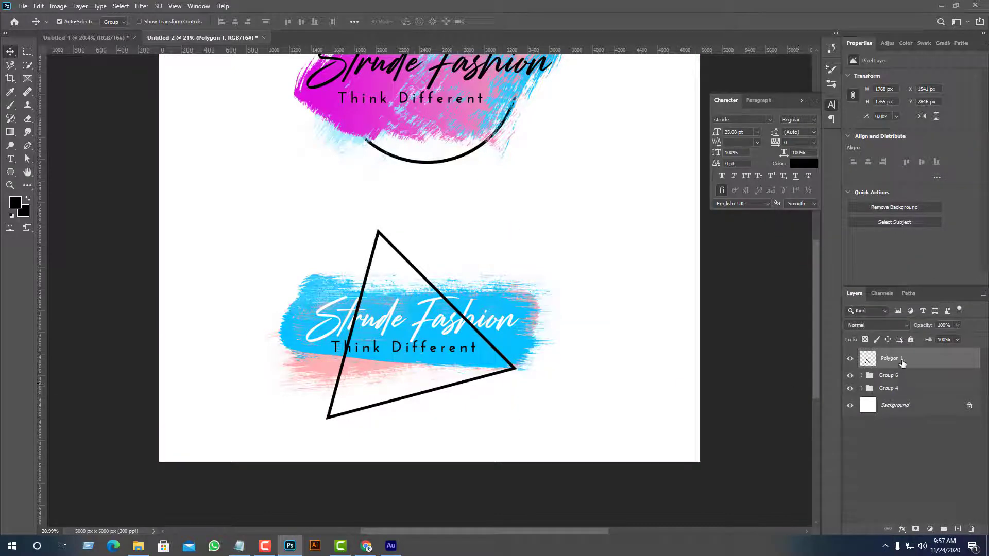
pyautogui.hotkey('ctrl', 'j')
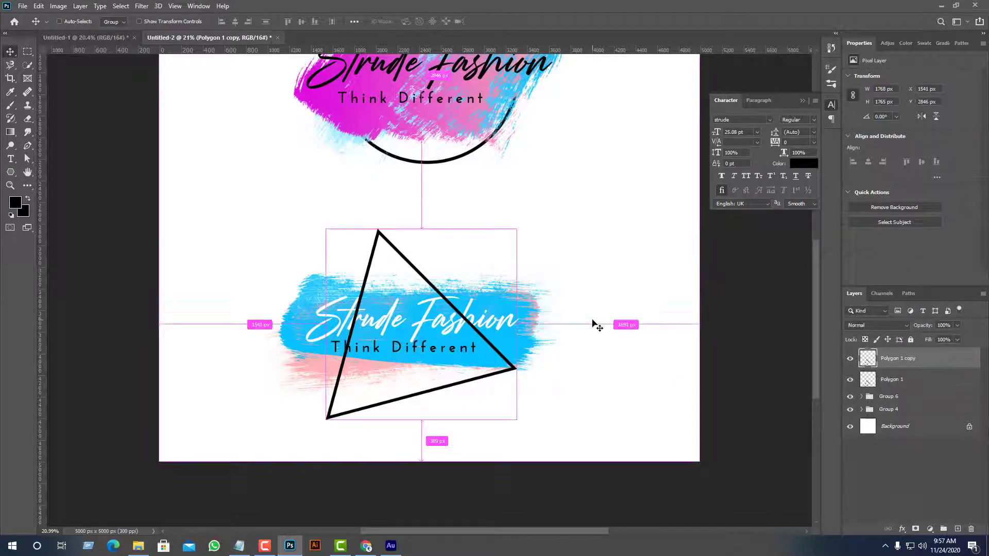
pyautogui.hotkey('ctrl', 't')
pyautogui.moveTo(514, 216); pyautogui.dragTo(595, 357)
pyautogui.click(511, 24)
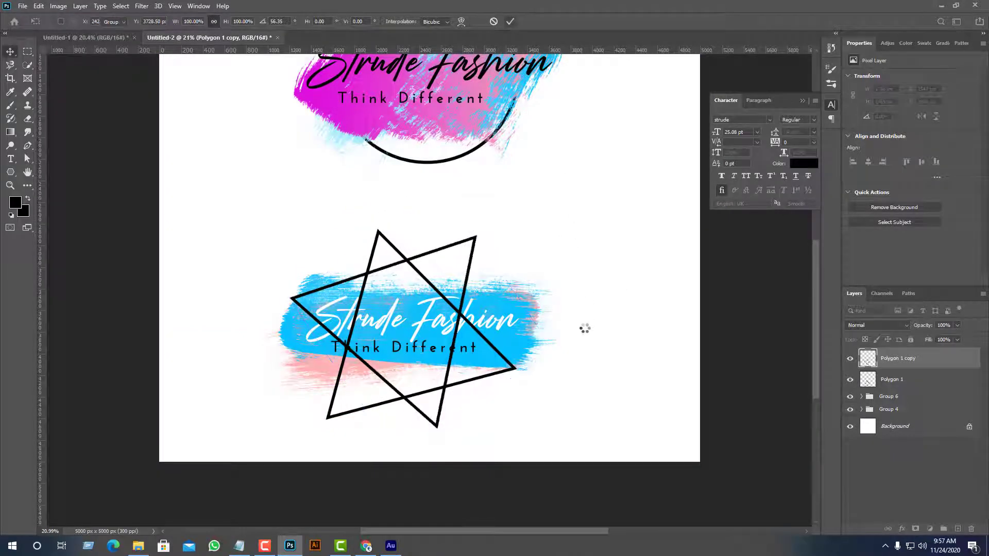
# Move the rotated triangle copy slightly to the left, undoing the accidental shift of Group 6
pyautogui.scroll(1, 443, 346)
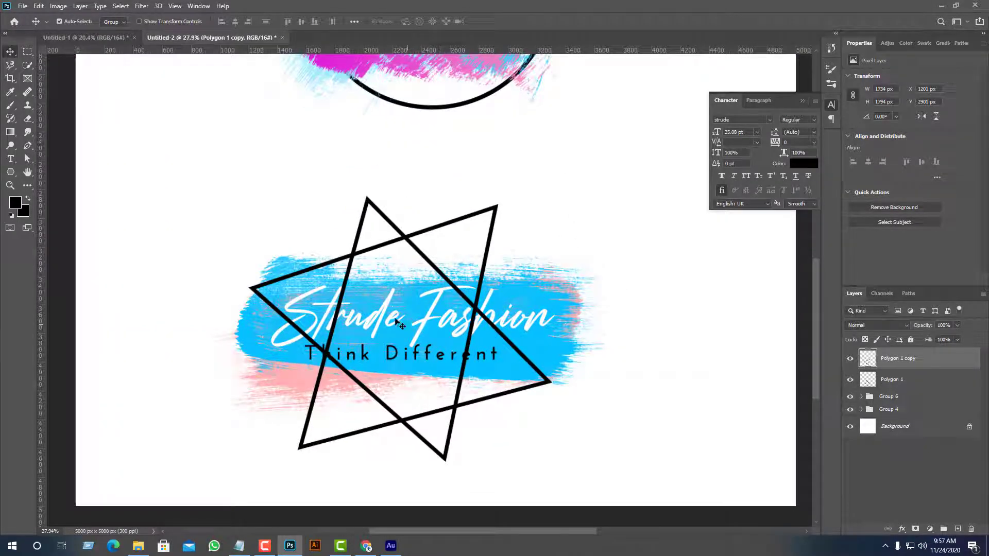
pyautogui.scroll(1, 493, 256)
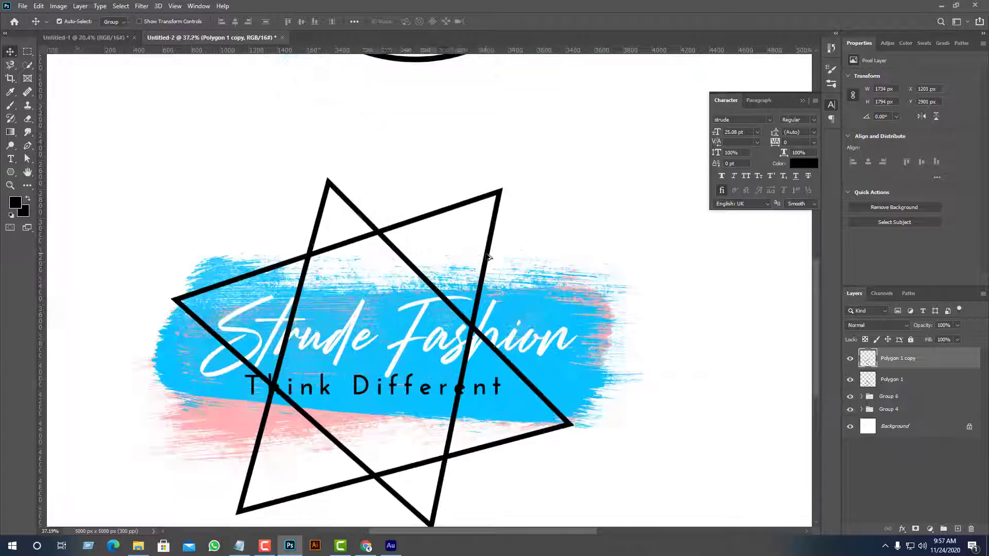
pyautogui.moveTo(486, 270); pyautogui.dragTo(479, 271)
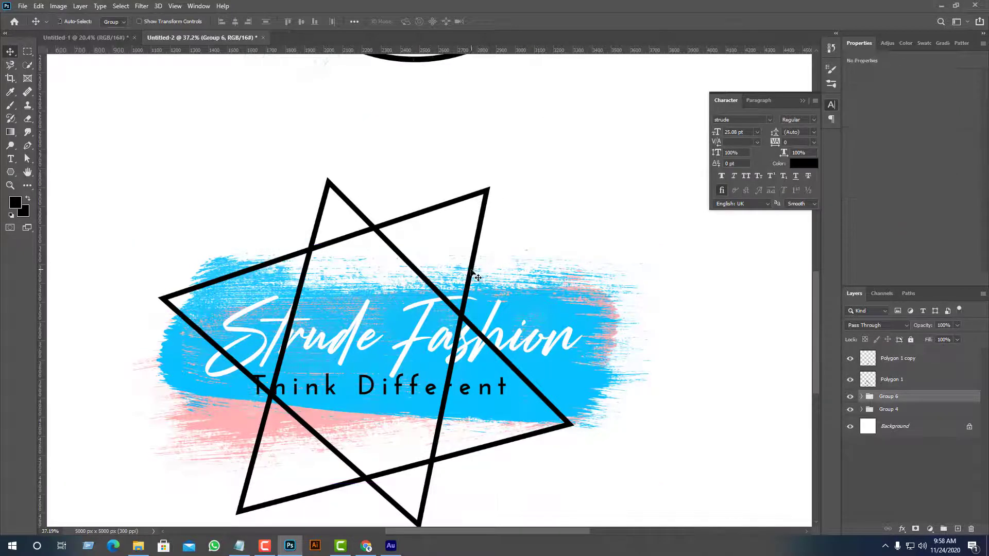
pyautogui.hotkey('ctrl', 'z')
# Duplicate the rotated triangle at a slight offset and load the duplicate's outline as a selection
pyautogui.moveTo(481, 230); pyautogui.dragTo(487, 236)
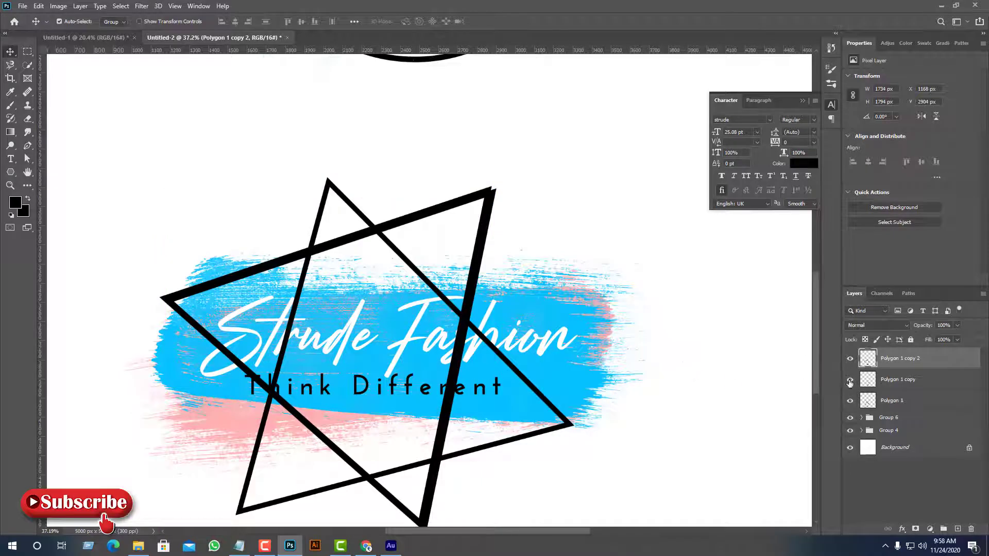
pyautogui.keyDown('ctrl'); pyautogui.click(868, 359); pyautogui.keyUp('ctrl')
# Try to clear the selected outline from the Polygon 1 copy layer and delete Polygon 1 copy 2
pyautogui.click(880, 376)
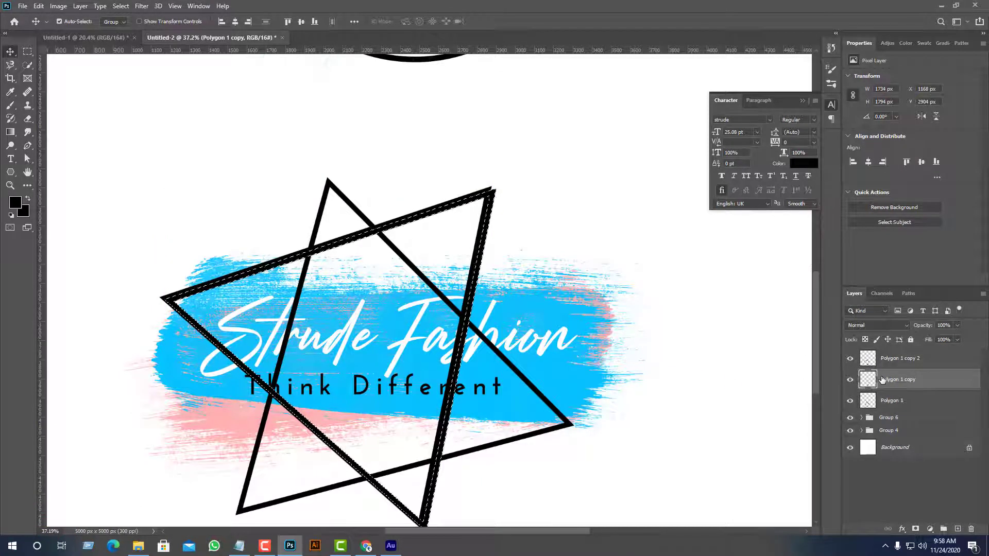
pyautogui.hotkey('ctrl', 'd')
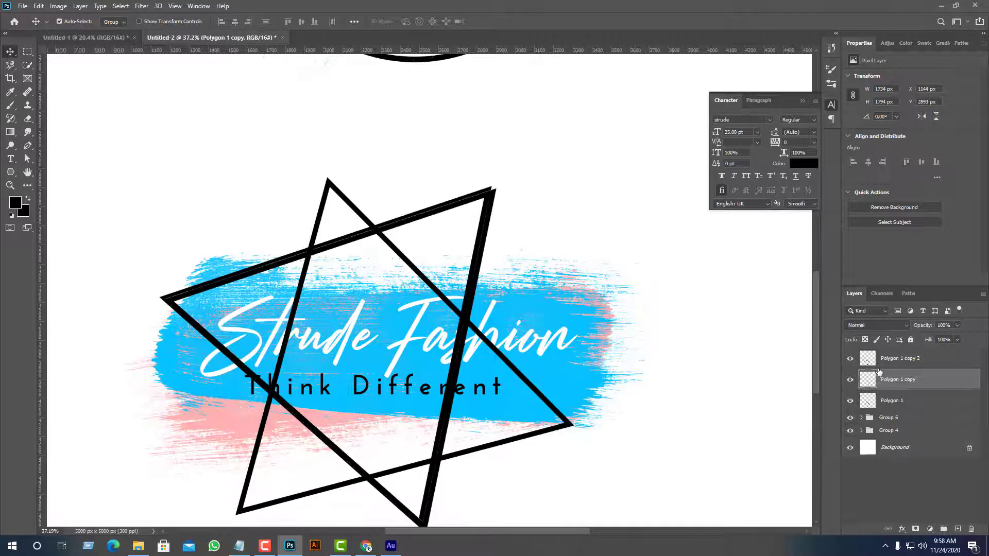
pyautogui.click(887, 361)
pyautogui.press('Delete')
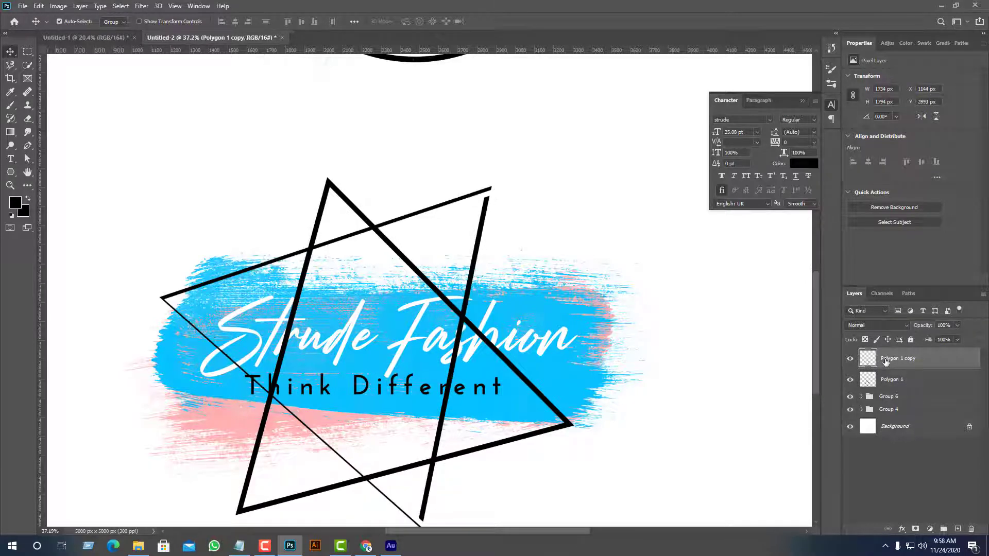
pyautogui.hotkey('ctrl', 'z')
pyautogui.hotkey('ctrl', 'z')
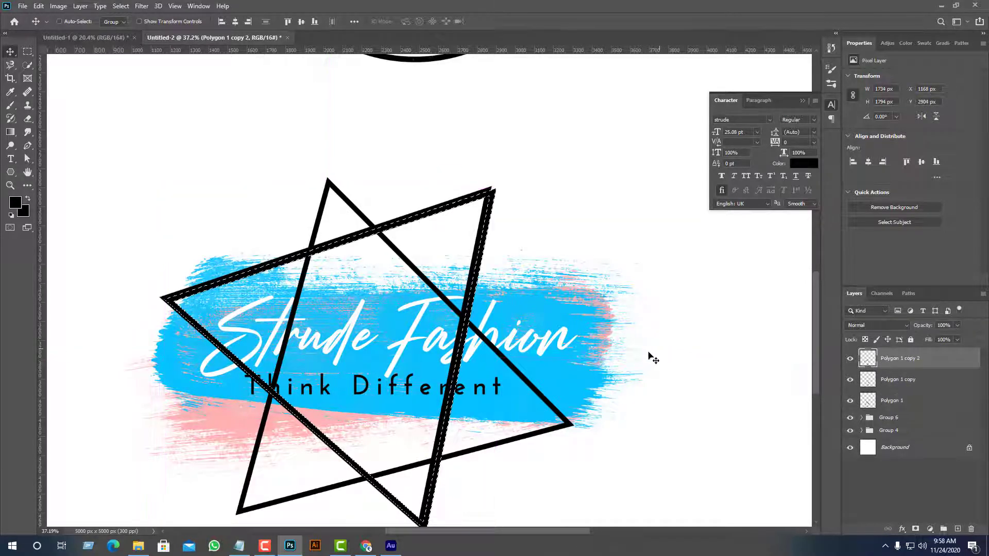
# Clear the selected outline from the Polygon 1 layer to cut gaps where the triangles cross, and deselect
pyautogui.click(899, 401)
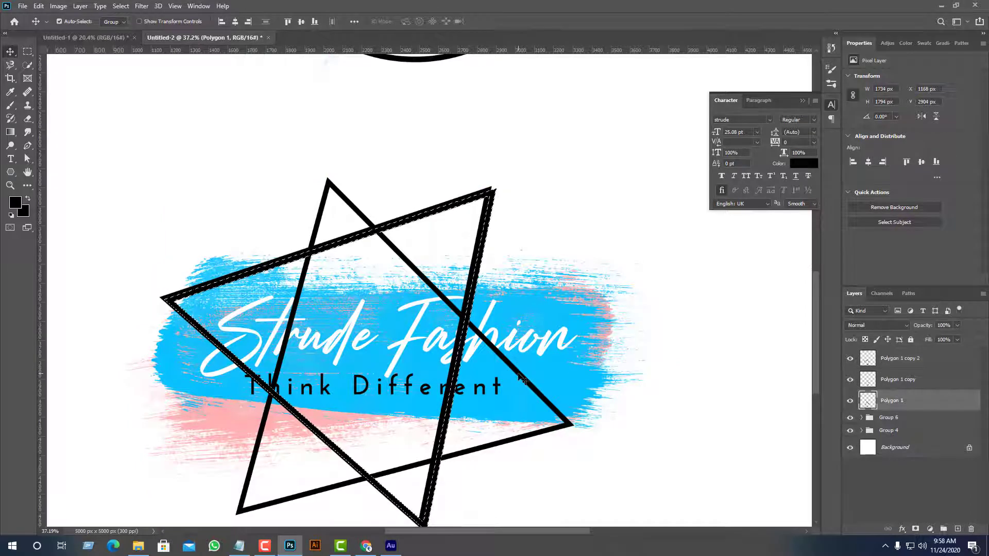
pyautogui.press('ctrl')
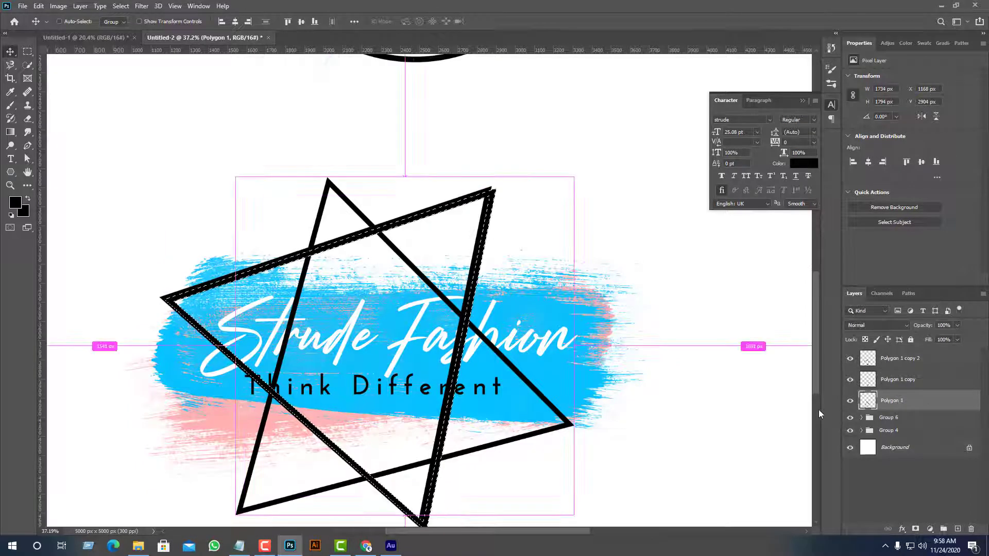
pyautogui.hotkey('ctrl', 'd')
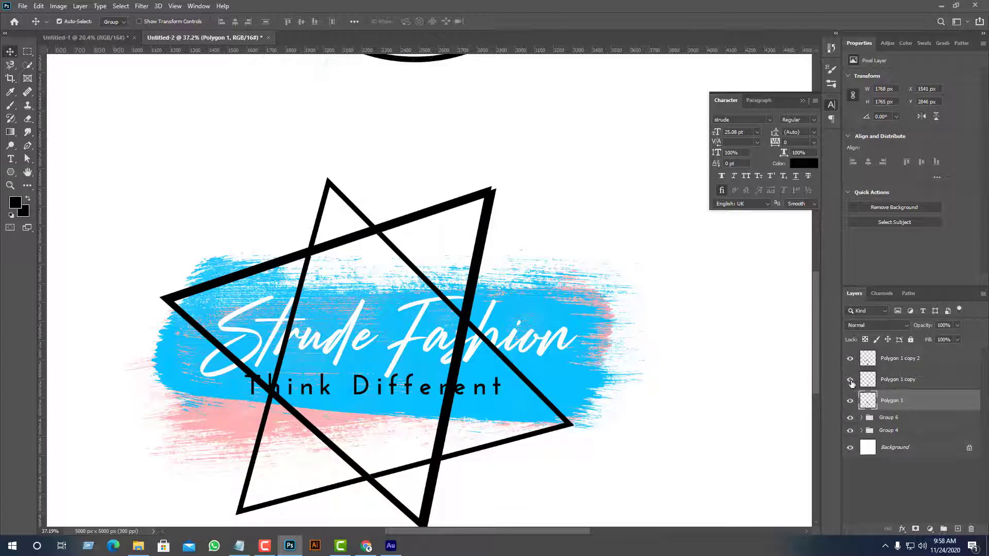
# Check the overlap by toggling the Polygon 1 copy layer's visibility, and delete the Polygon 1 copy 2 layer
pyautogui.click(851, 381)
pyautogui.click(851, 381)
pyautogui.click(886, 361)
pyautogui.press('Delete')
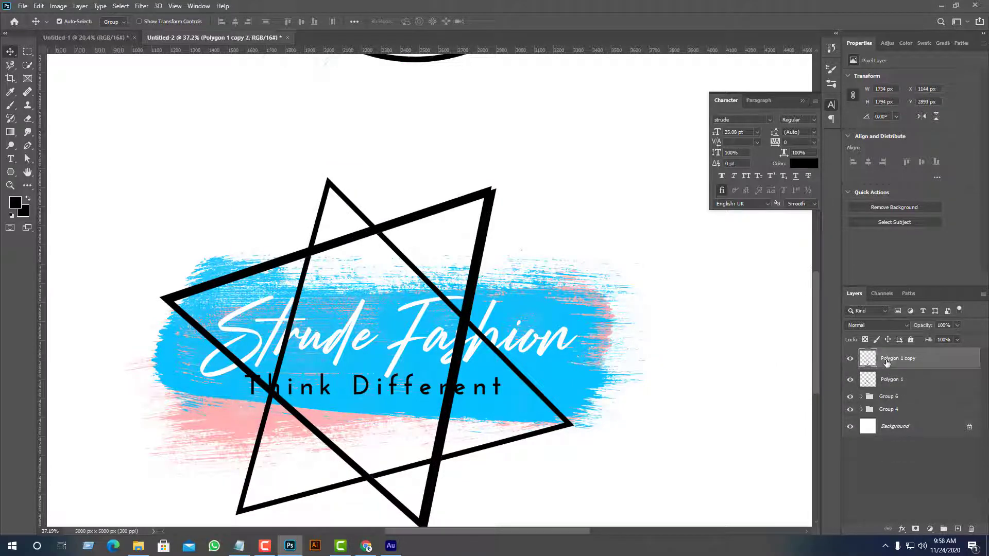
pyautogui.scroll(-1, 534, 381)
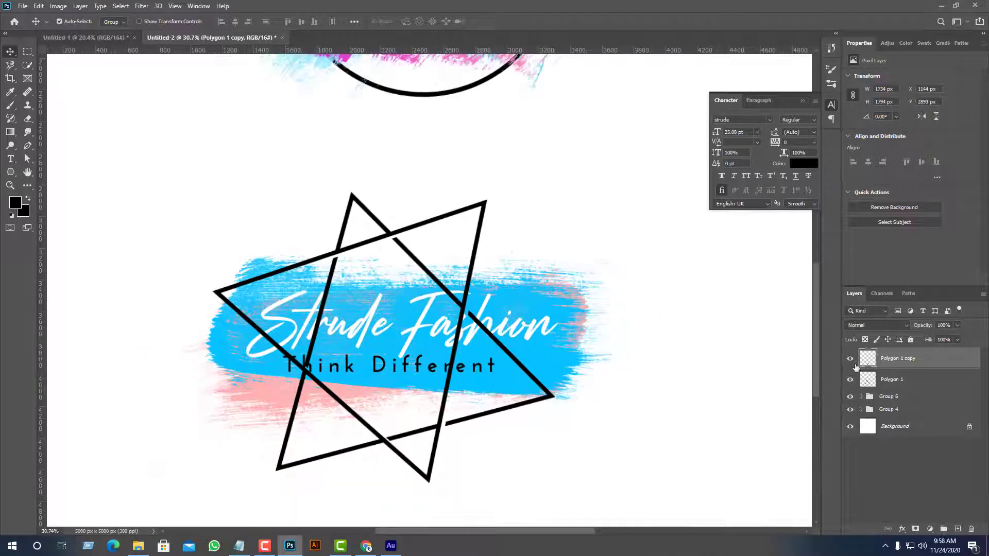
pyautogui.scroll(1, 484, 319)
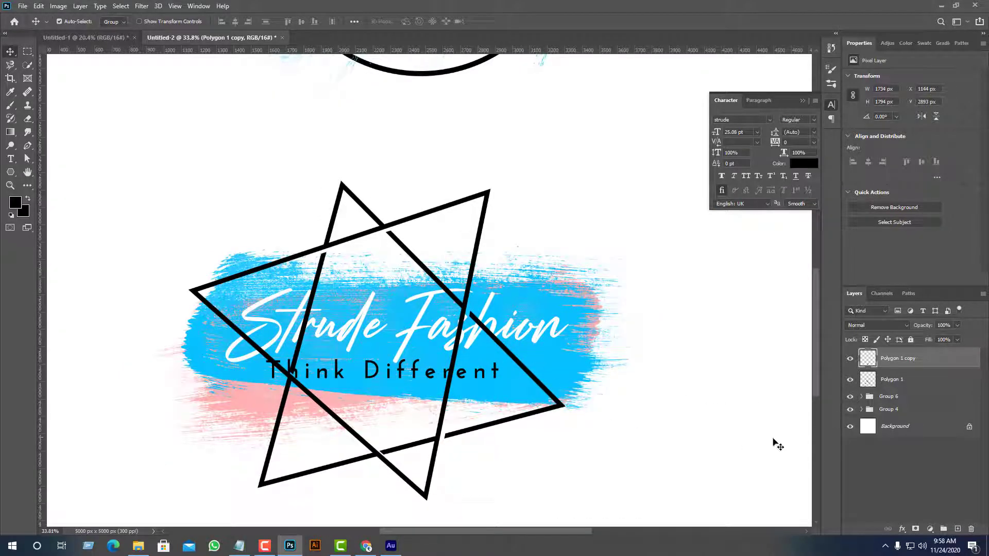
# Add a new empty layer directly above Group 4
pyautogui.keyDown('shift'); pyautogui.click(894, 384); pyautogui.keyUp('shift')
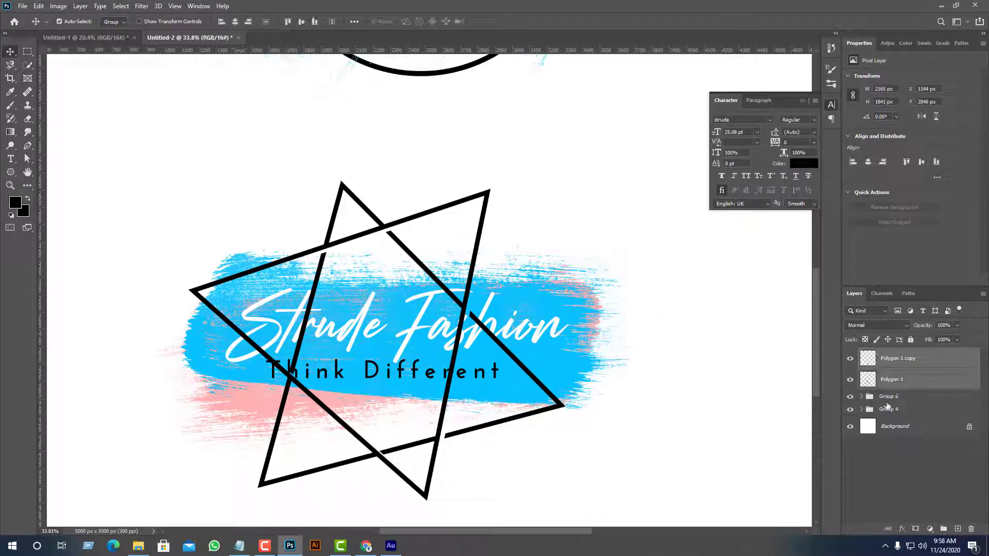
pyautogui.click(889, 409)
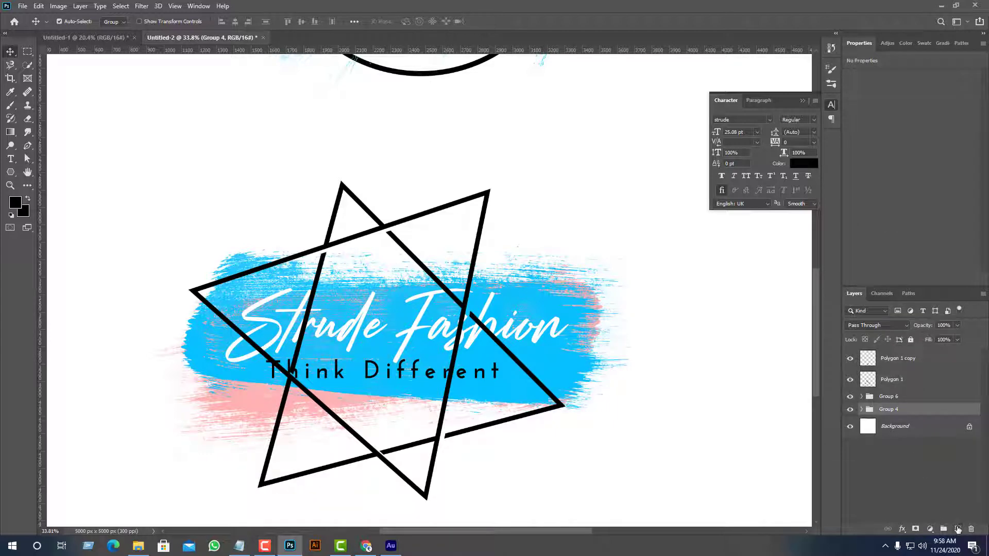
pyautogui.click(957, 529)
# Merge the Polygon 1 and Polygon 1 copy layers into a single star outline layer
pyautogui.click(887, 381)
pyautogui.keyDown('shift'); pyautogui.click(893, 359); pyautogui.keyUp('shift')
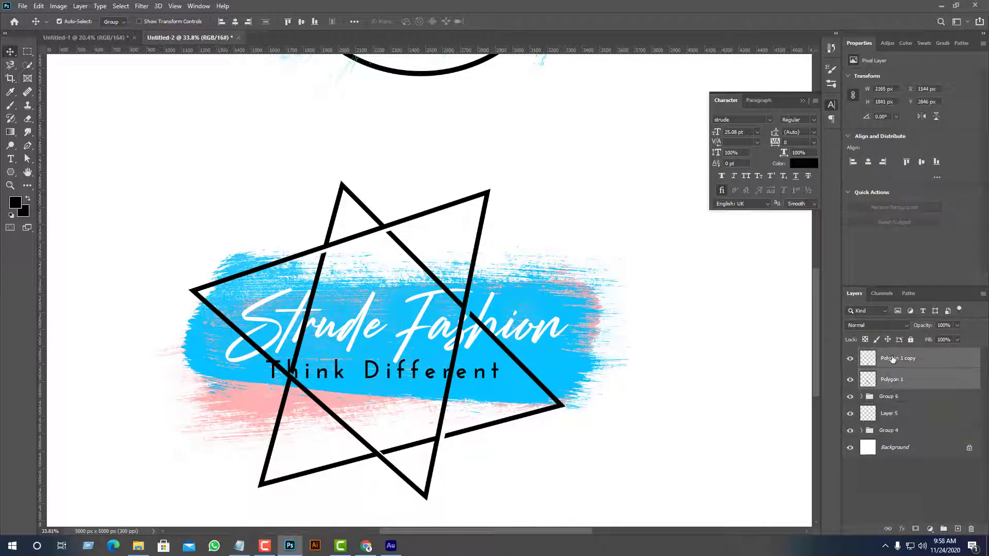
pyautogui.rightClick(893, 359)
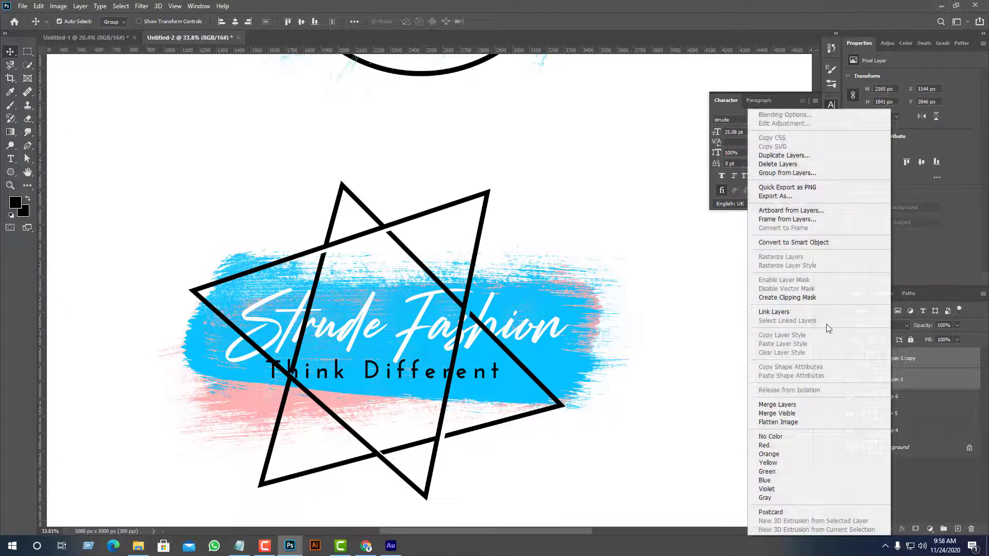
pyautogui.click(777, 405)
# Place the merged star layer directly above Group 4 and shift it slightly up and right behind the blue logo
pyautogui.moveTo(881, 359); pyautogui.dragTo(882, 398)
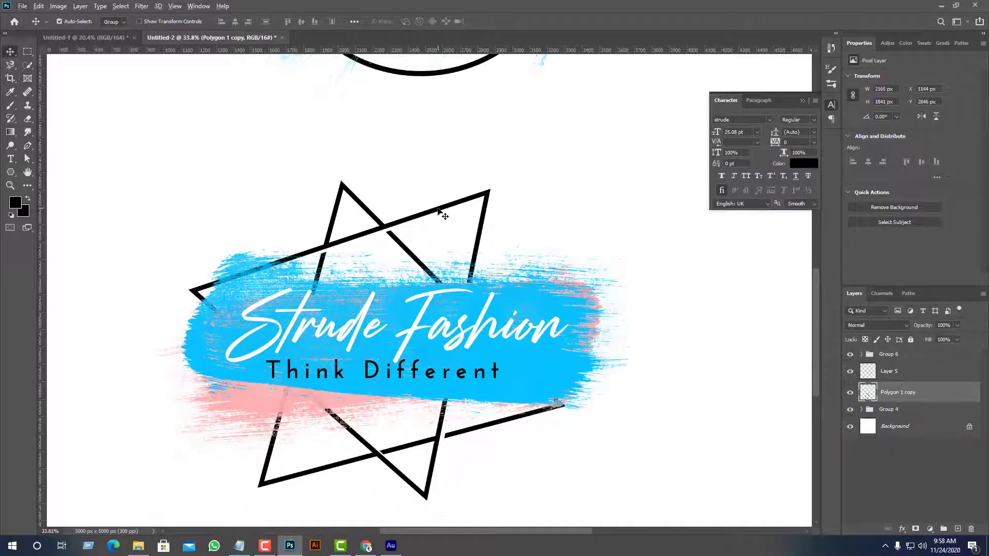
pyautogui.moveTo(438, 211); pyautogui.dragTo(460, 203)
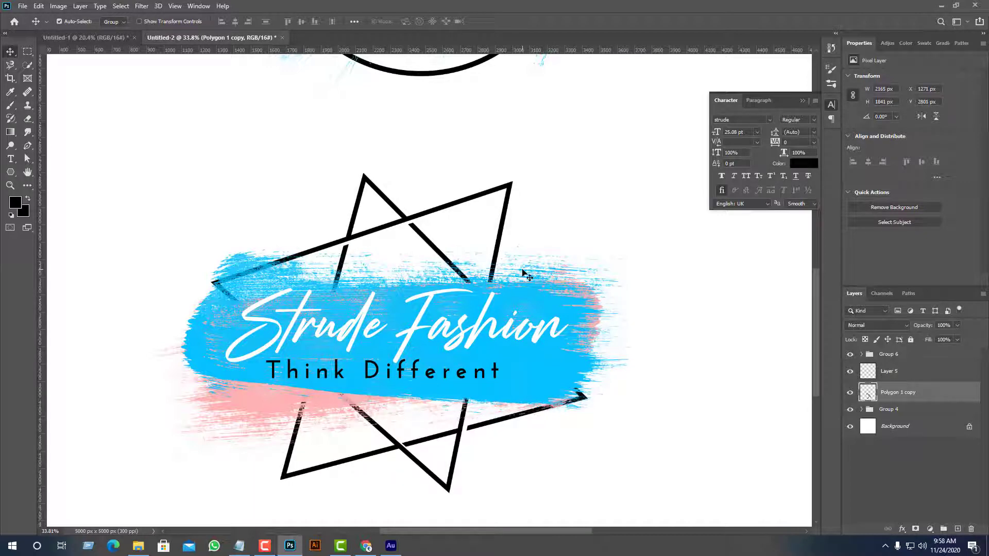
pyautogui.scroll(-5, 527, 275)
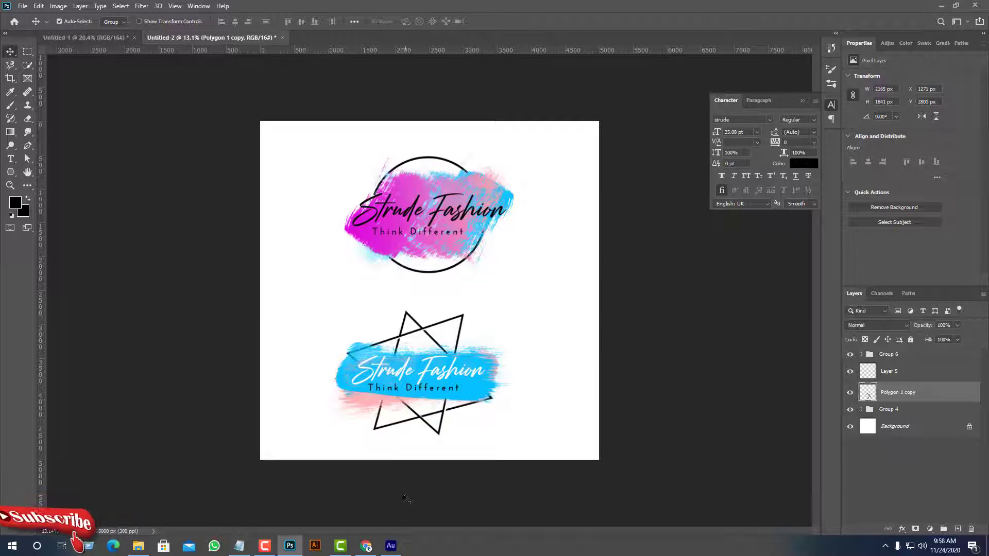
# Switch to Chrome and search Google in a new tab for "photoshop brush water color"
pyautogui.click(367, 546)
pyautogui.hotkey('ctrl', 't')
pyautogui.click(279, 27)
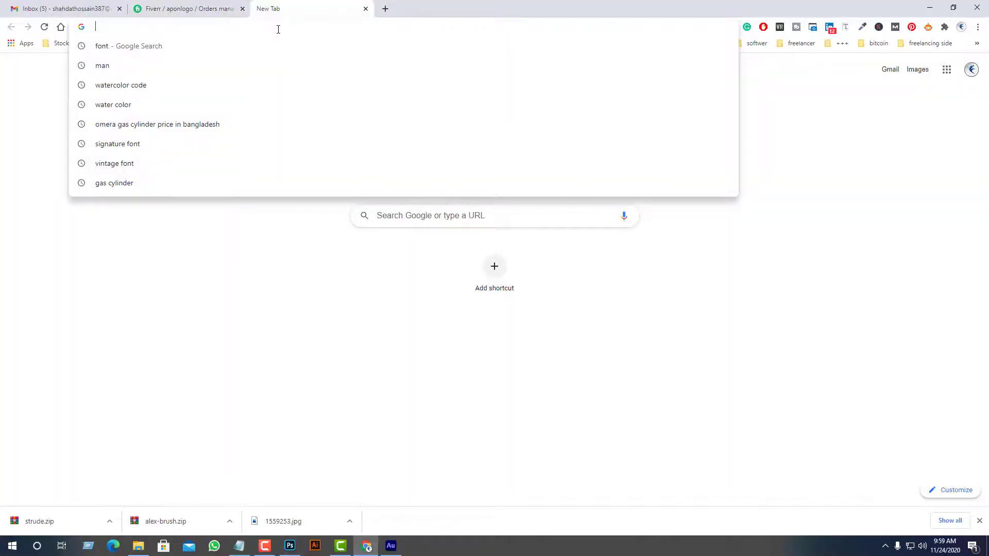
pyautogui.write('p')
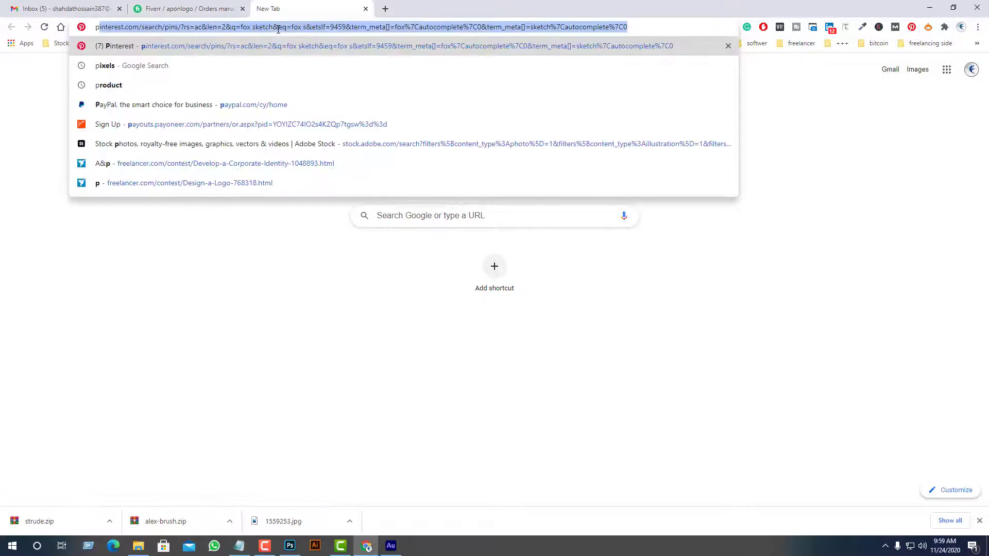
pyautogui.write('hotos')
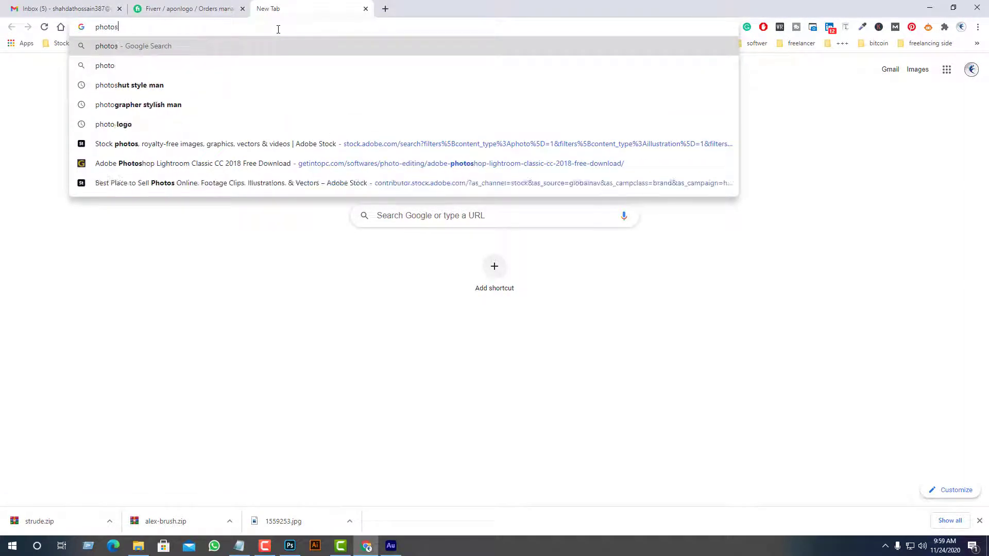
pyautogui.write('hop brush')
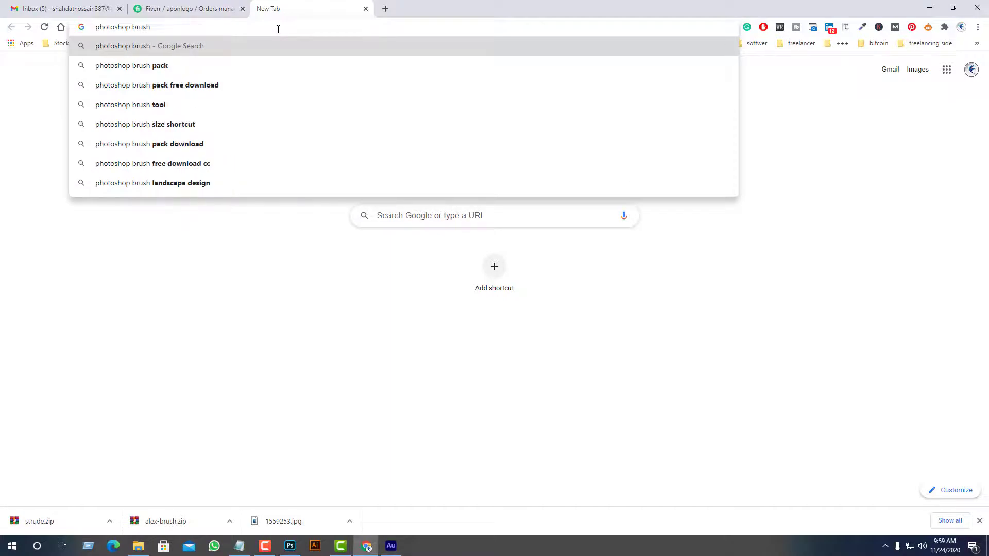
pyautogui.write(' water')
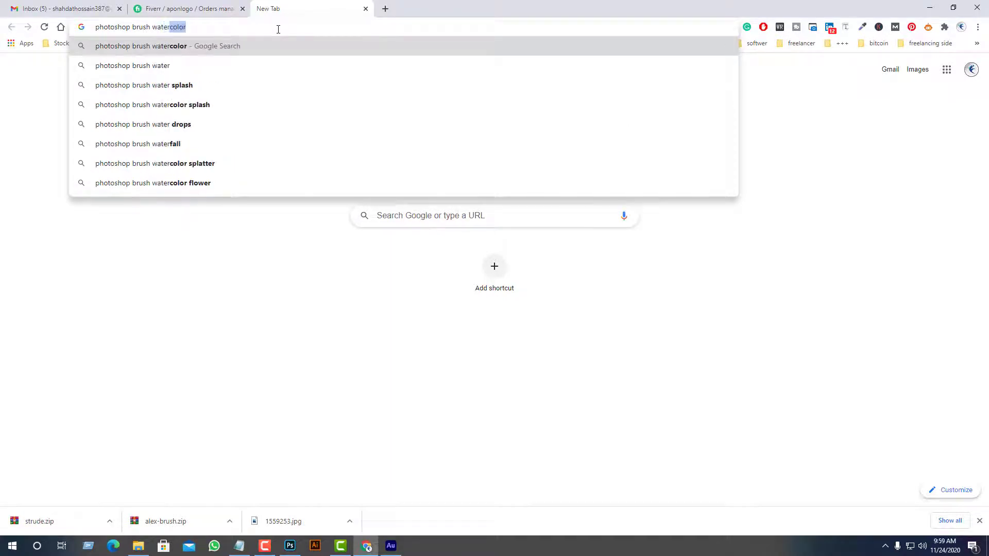
pyautogui.write(' color')
pyautogui.press('Return')
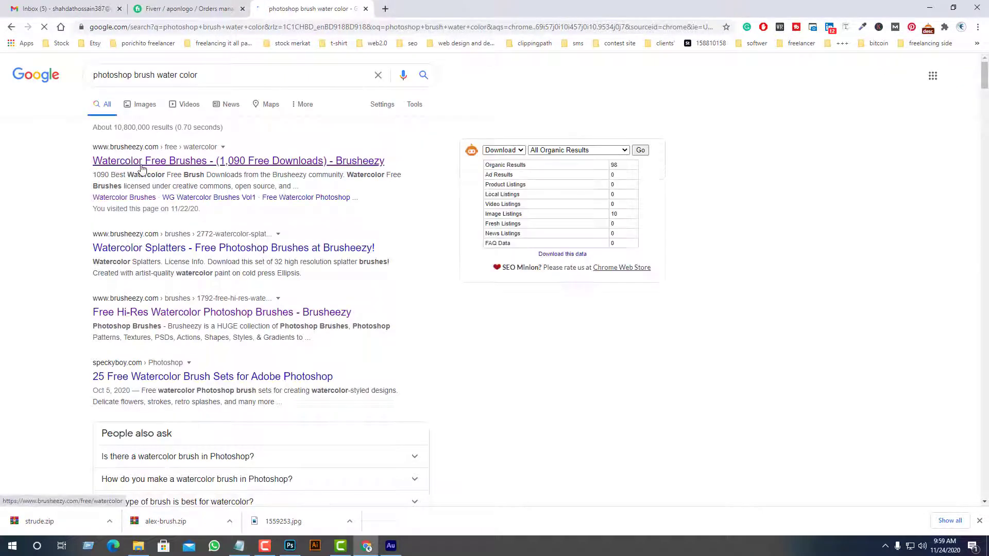
# Open the Brusheezy Watercolor Free Brushes search result in a new tab and view it
pyautogui.rightClick(143, 165)
pyautogui.click(190, 173)
pyautogui.click(413, 5)
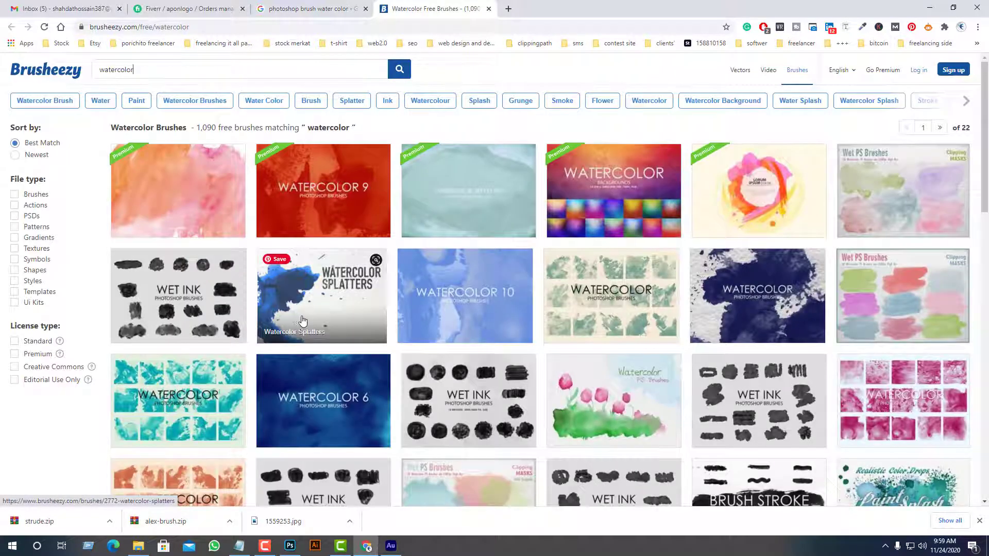
# Browse the watercolor brush sets on Brusheezy and switch back to Photoshop
pyautogui.scroll(-3, 793, 413)
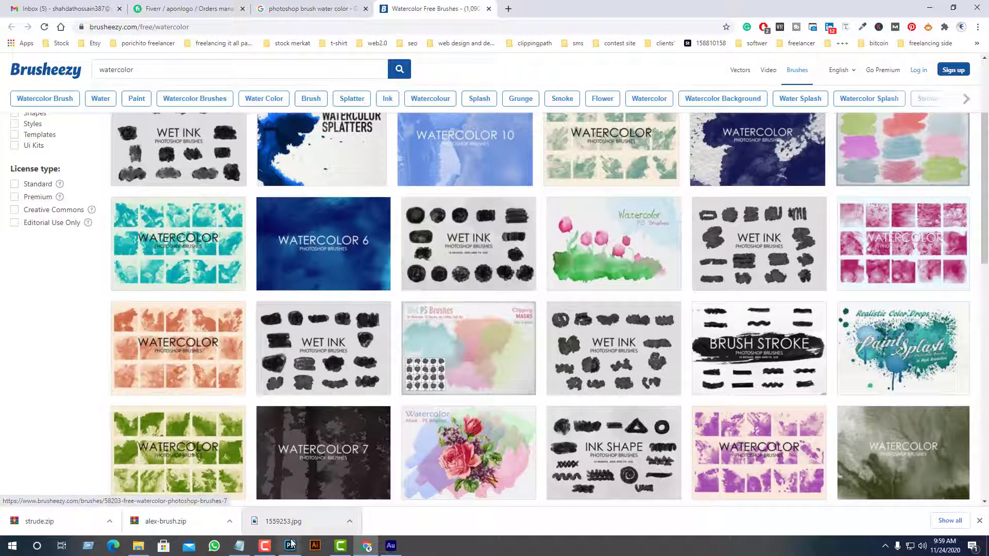
pyautogui.click(295, 523)
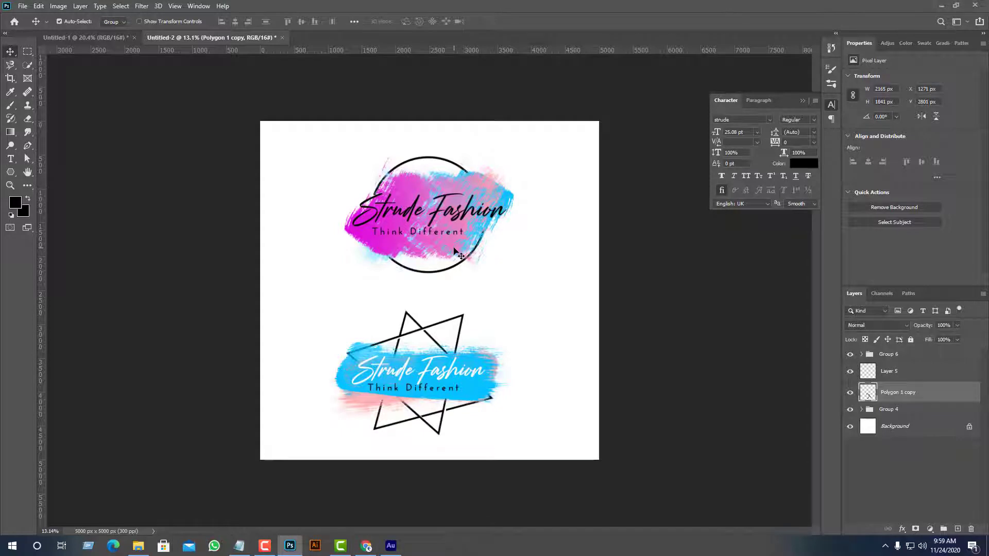